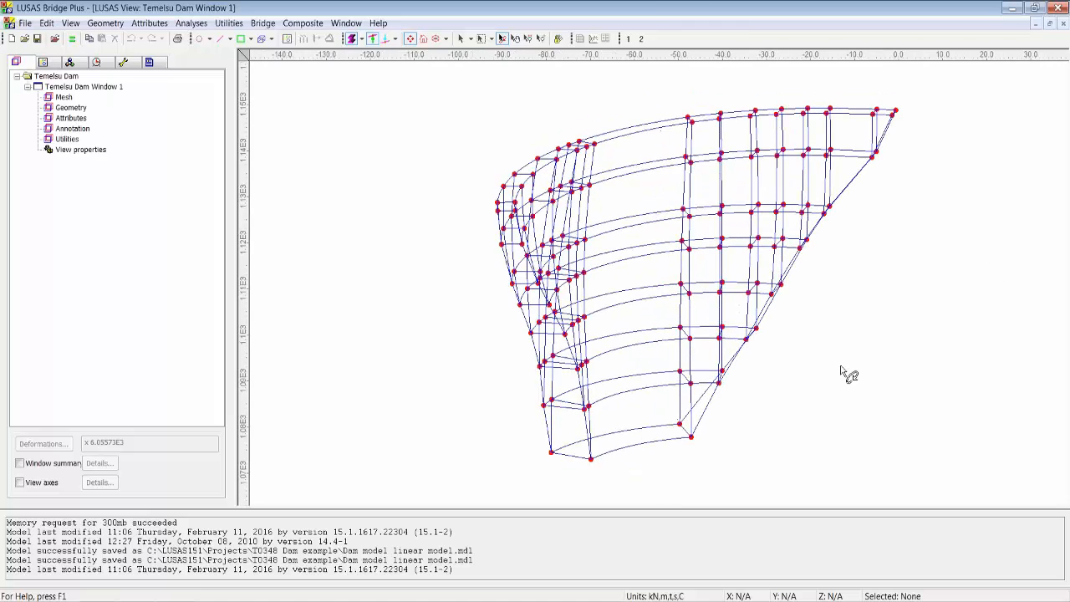
# - Examine the IGES import parameters for Dam 3D solid.igs, including the entity types to exclude, and close without importing
pyautogui.moveTo(843, 373); pyautogui.dragTo(493, 100)
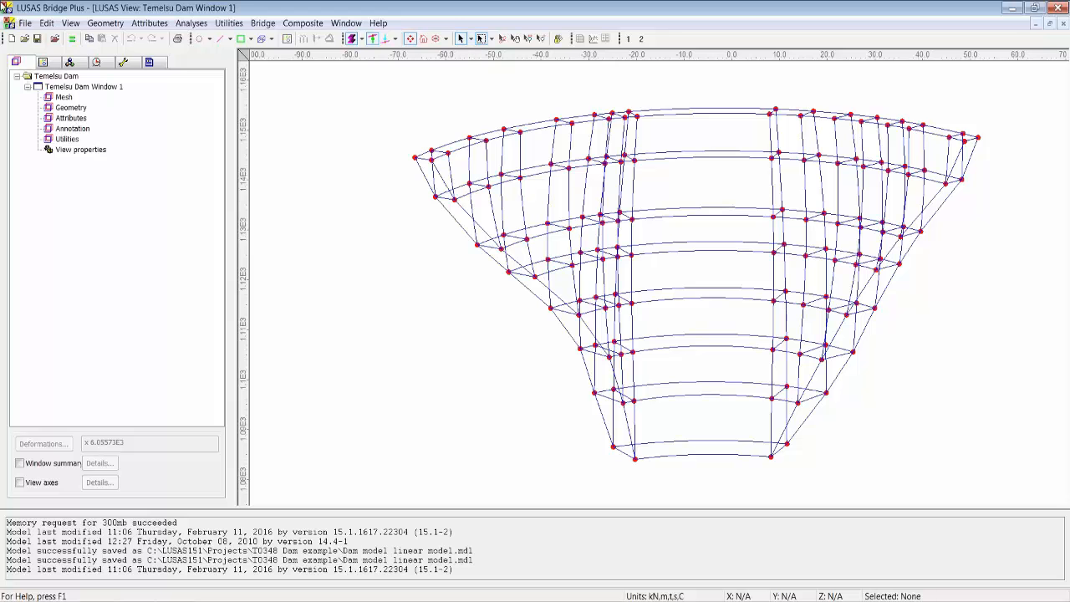
pyautogui.click(25, 23)
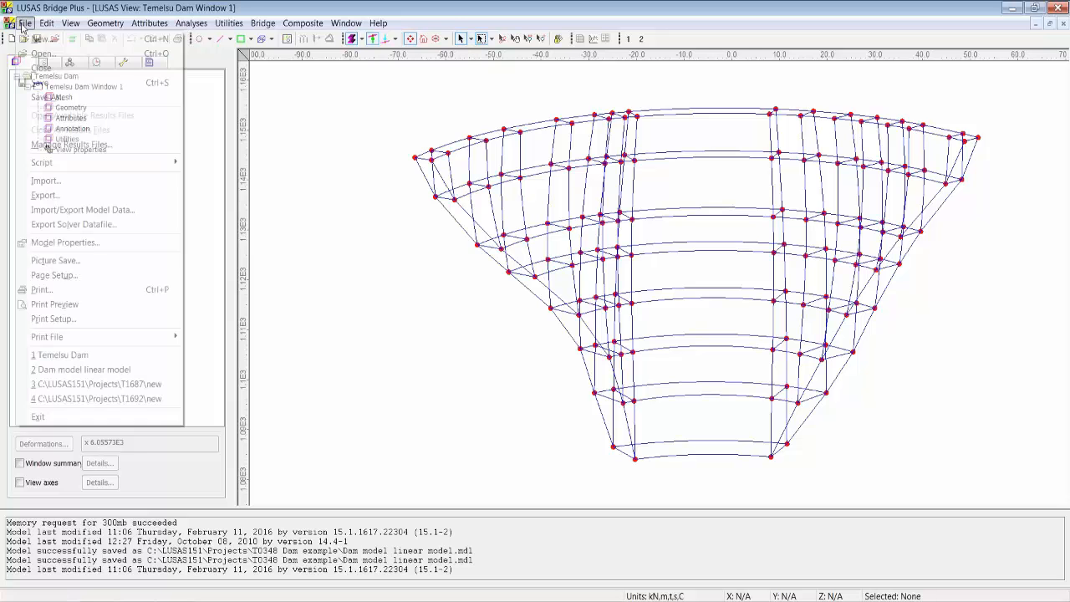
pyautogui.click(46, 181)
pyautogui.click(590, 414)
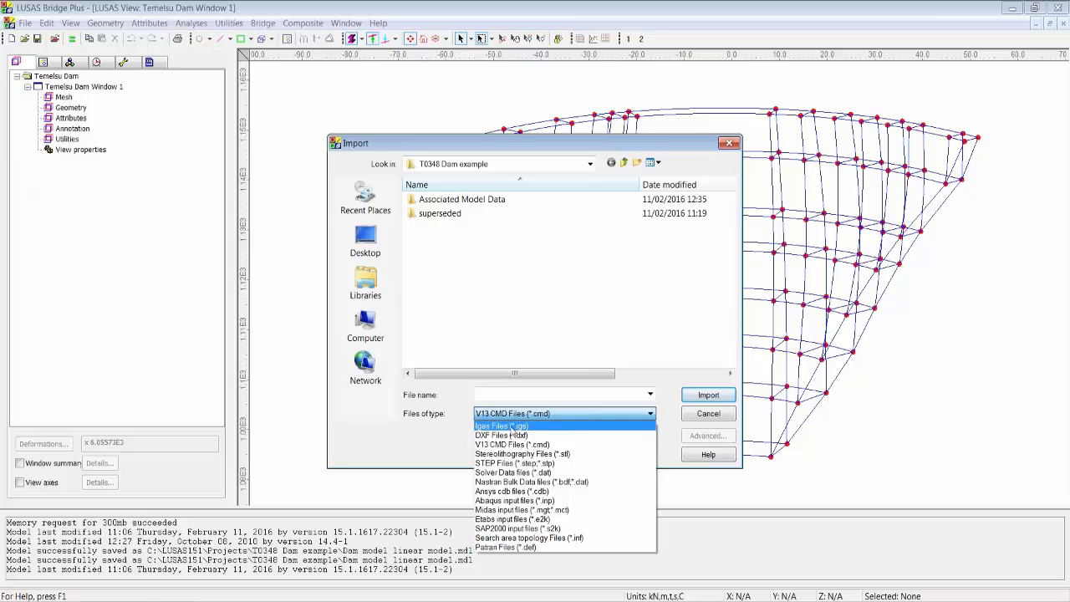
pyautogui.click(506, 426)
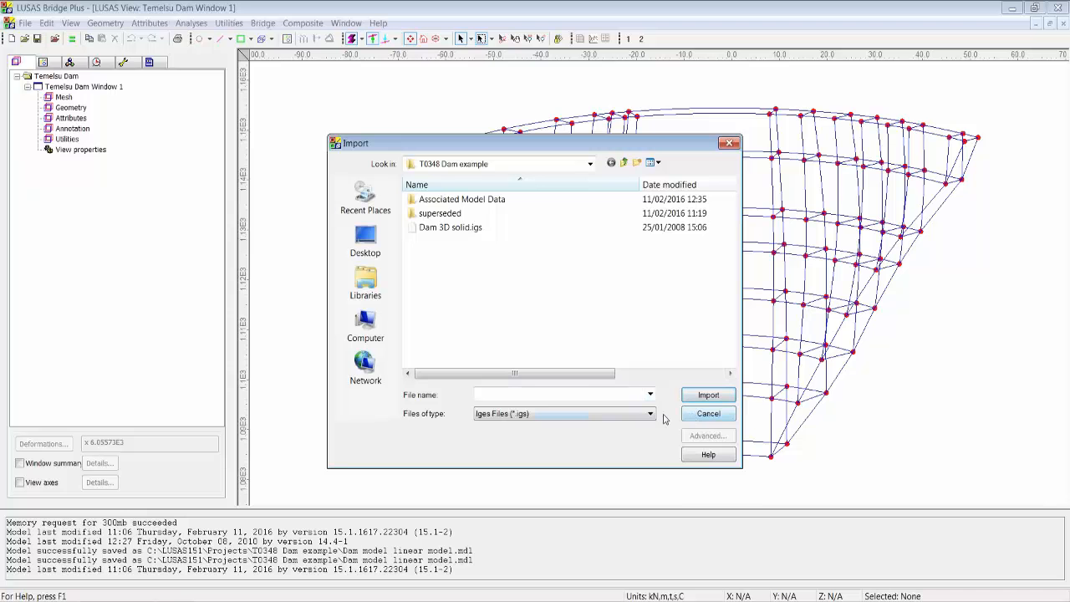
pyautogui.click(449, 233)
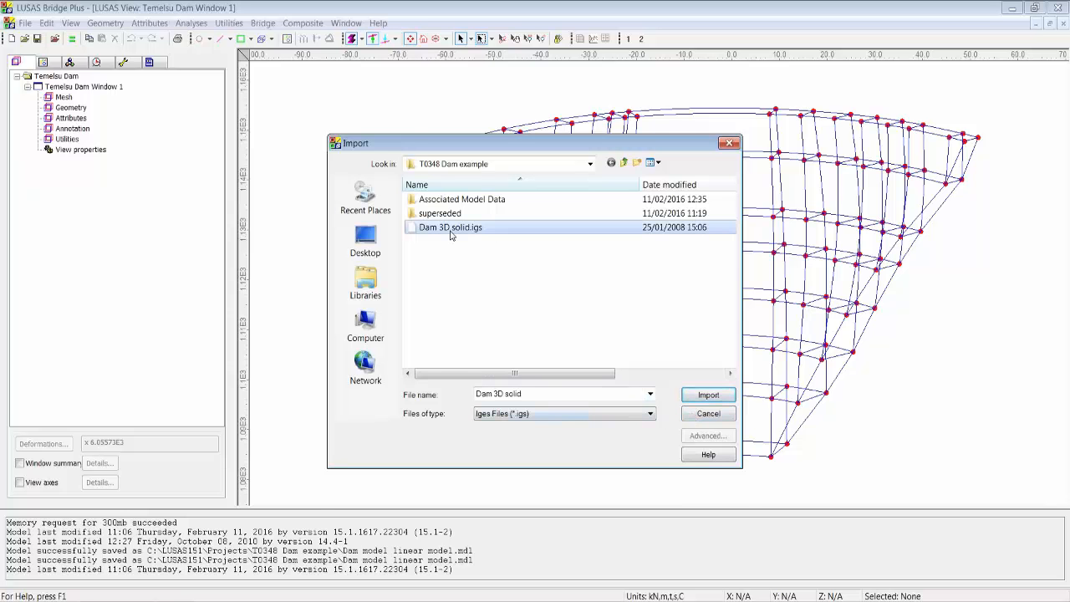
pyautogui.doubleClick(450, 227)
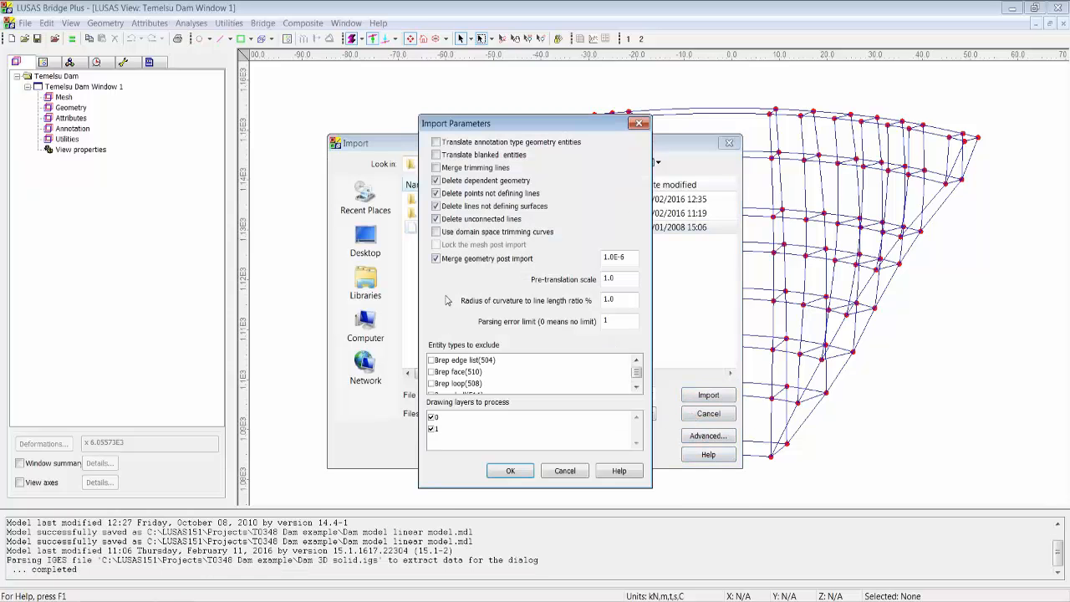
pyautogui.click(639, 384)
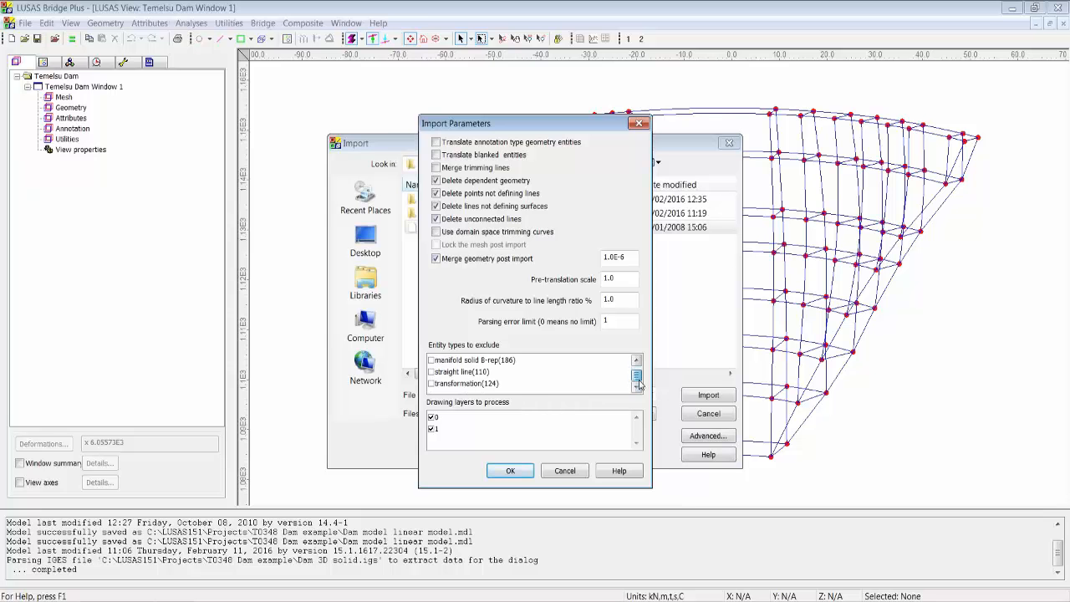
pyautogui.click(636, 360)
pyautogui.click(636, 359)
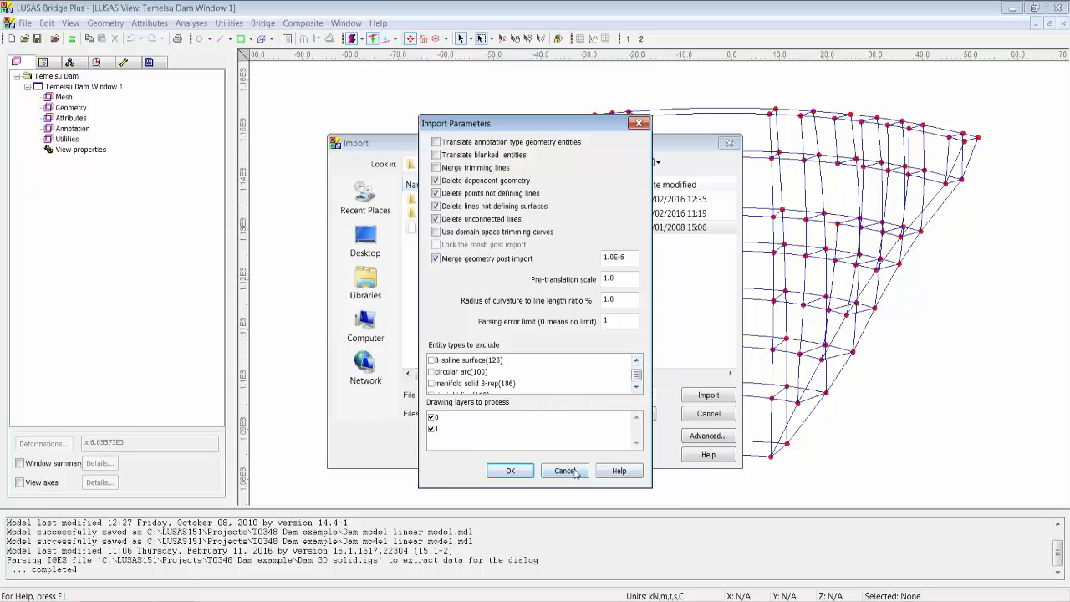
pyautogui.click(575, 473)
pyautogui.click(709, 415)
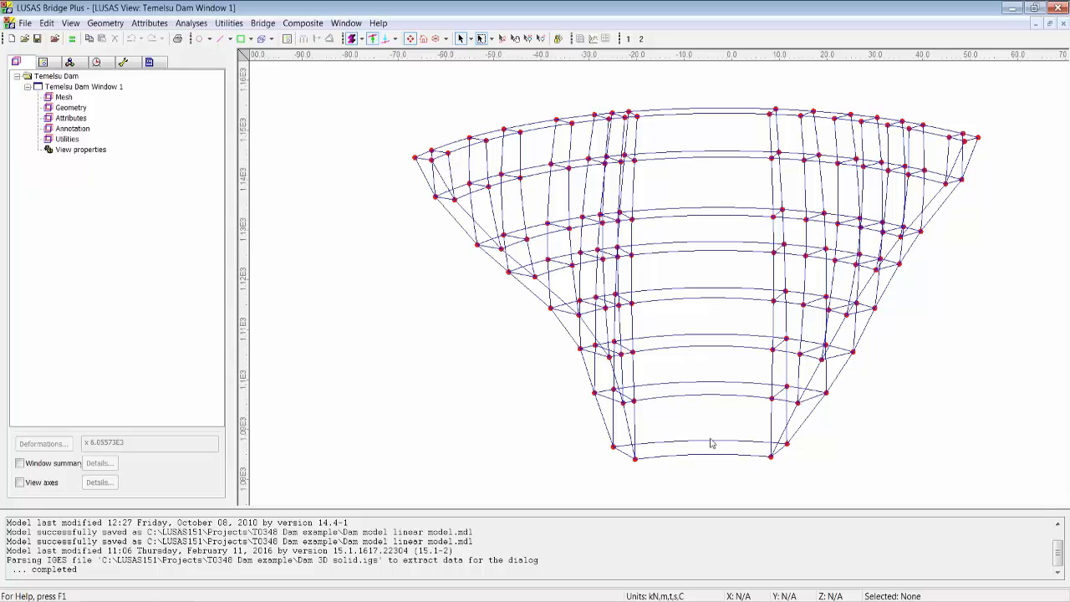
pyautogui.moveTo(738, 427)
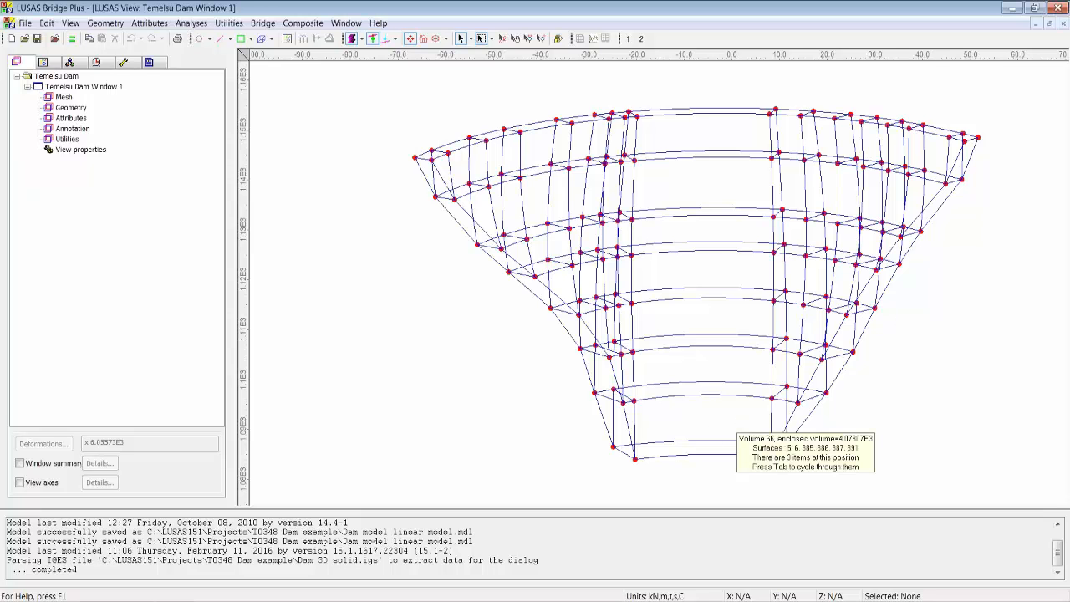
pyautogui.moveTo(498, 183)
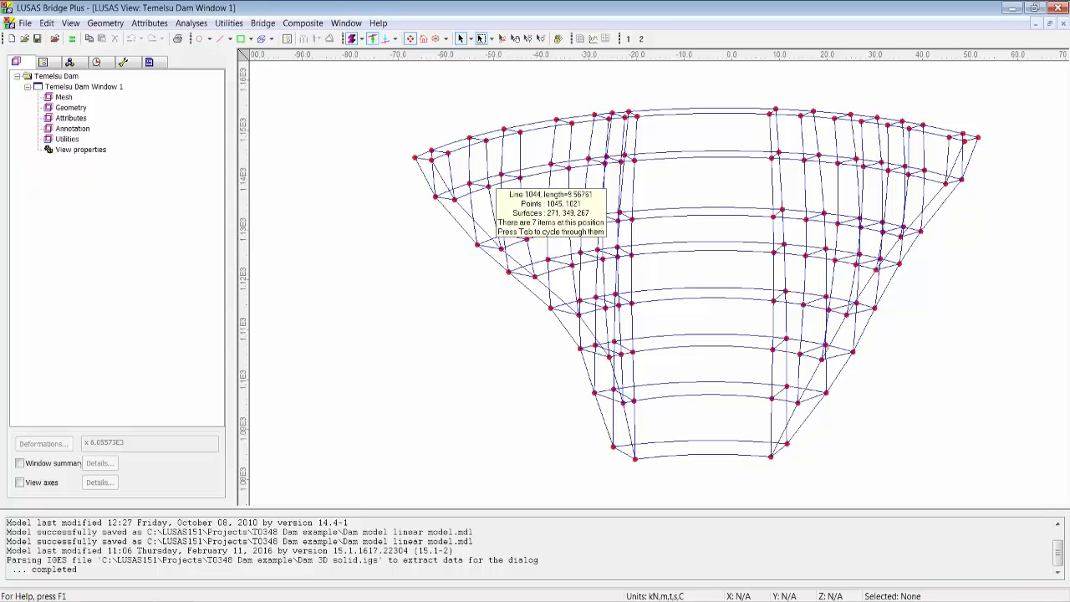
pyautogui.moveTo(587, 152)
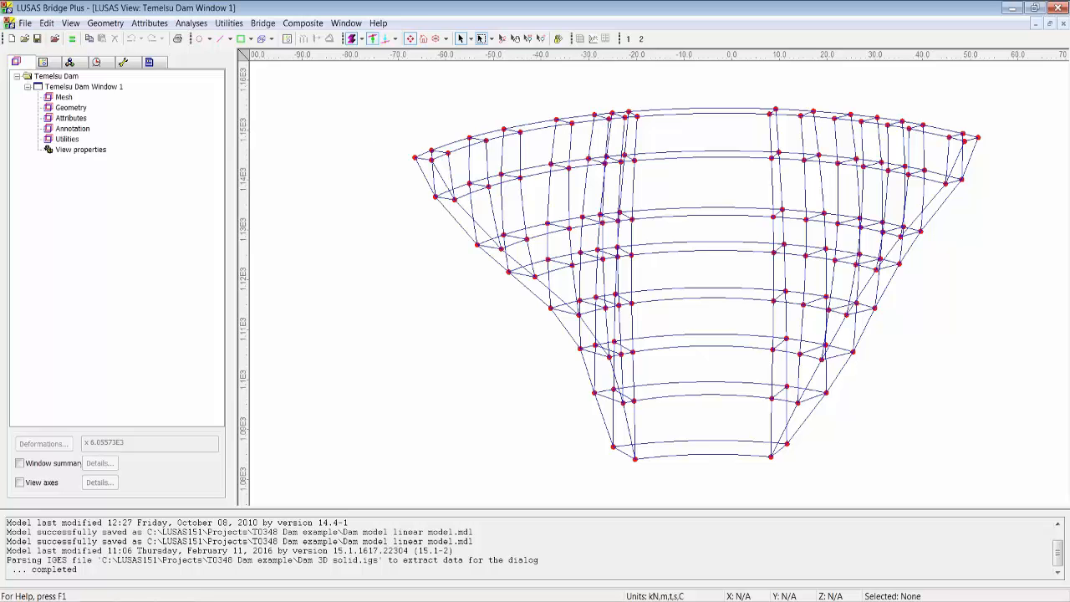
# - Create a volume mesh attribute named "volume mesh" with linear tetrahedral stress elements and an irregular element size of 3
pyautogui.click(136, 25)
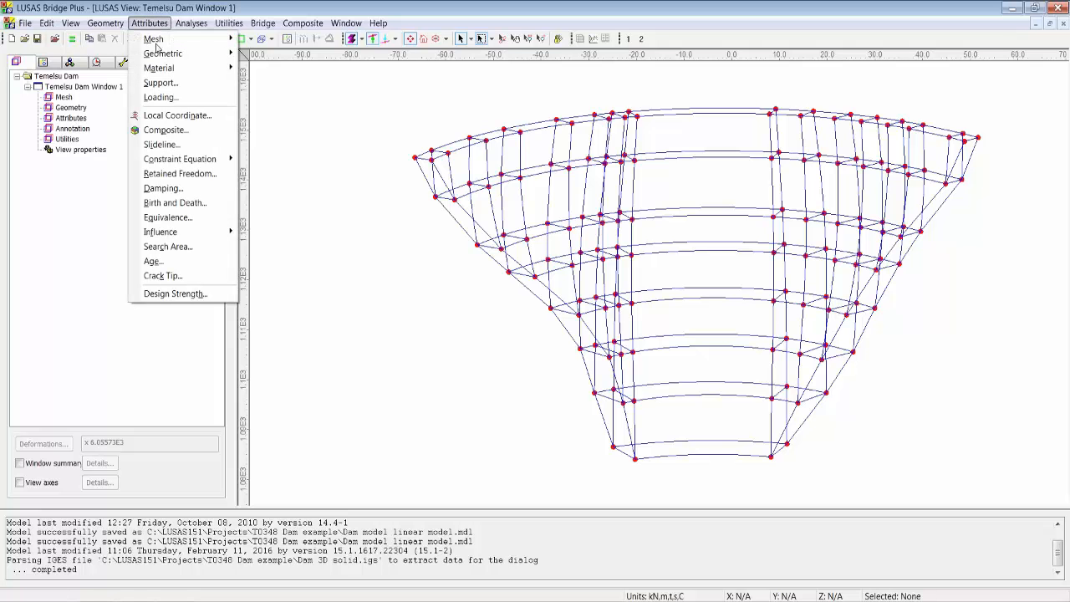
pyautogui.moveTo(167, 56)
pyautogui.moveTo(201, 43)
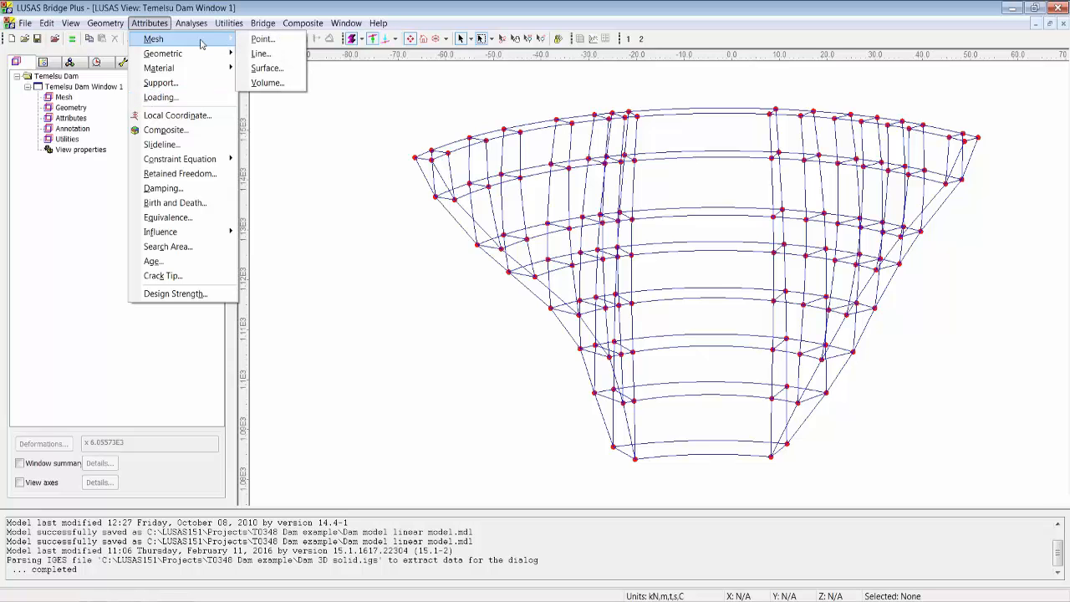
pyautogui.click(280, 83)
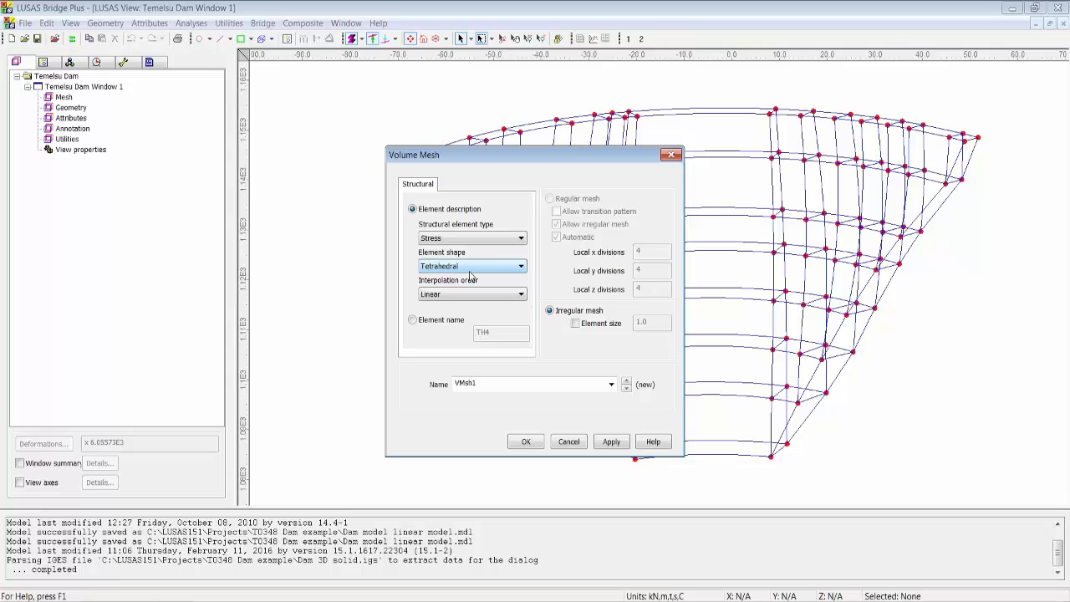
pyautogui.click(585, 324)
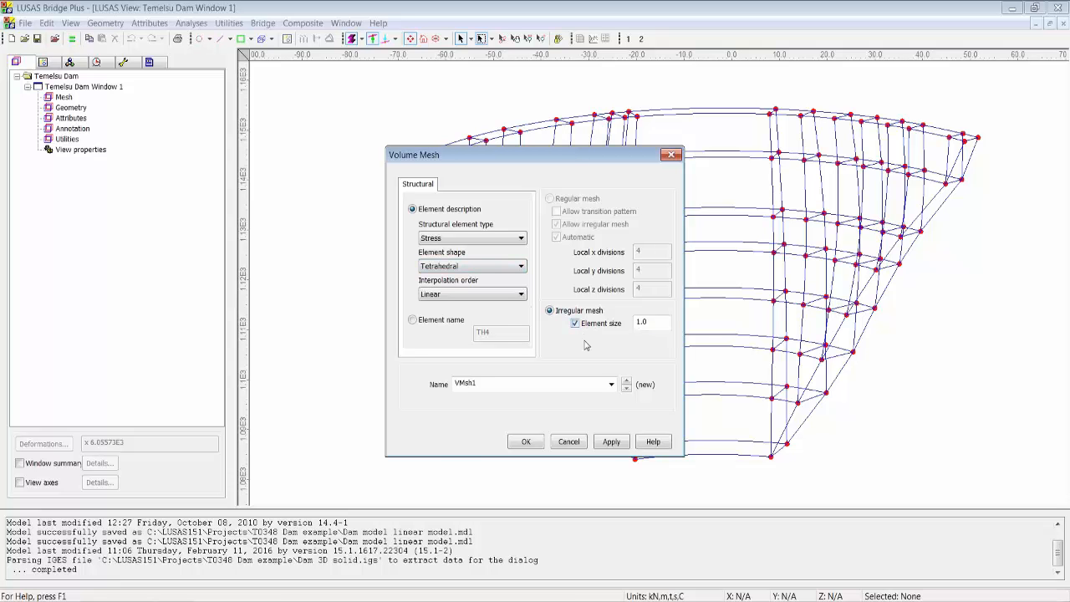
pyautogui.doubleClick(657, 321)
pyautogui.write('3')
pyautogui.doubleClick(510, 384)
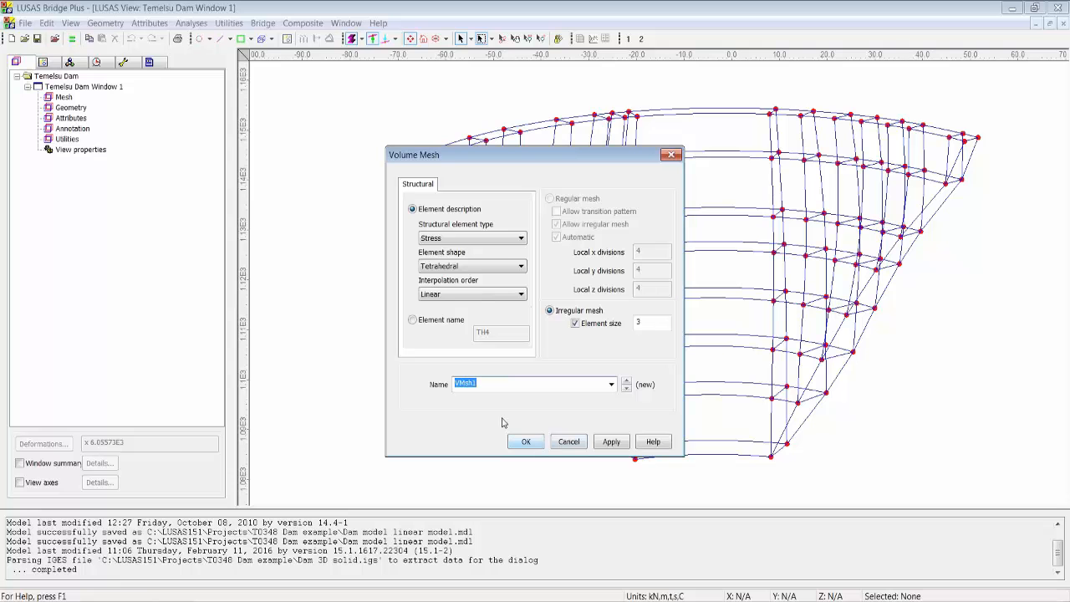
pyautogui.write('volume mesh')
pyautogui.click(527, 441)
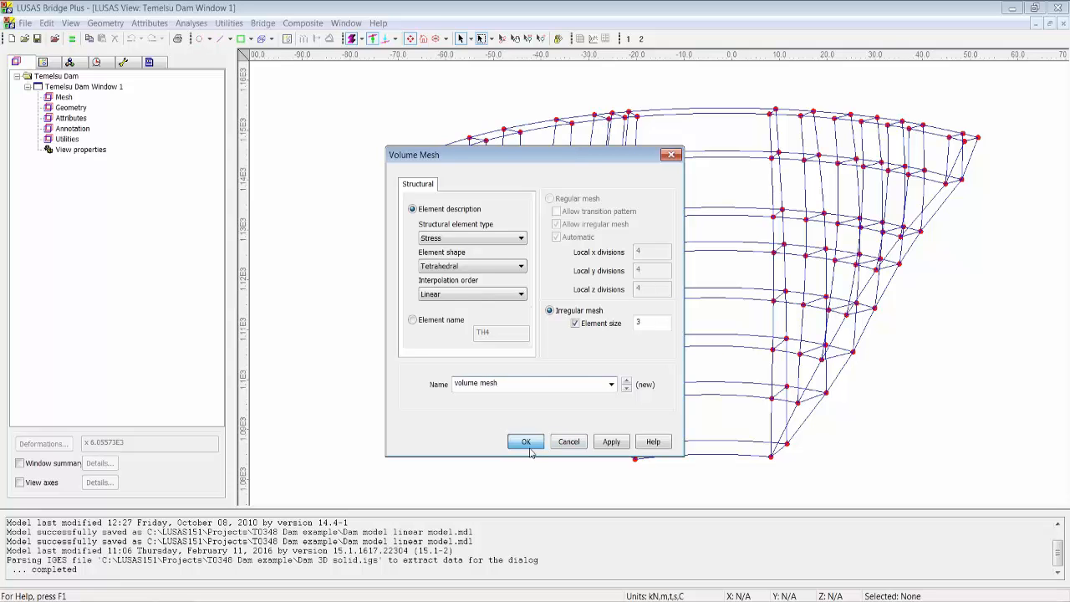
# - Assign the "volume mesh" attribute to all volumes of the dam and clear the selection
pyautogui.click(104, 120)
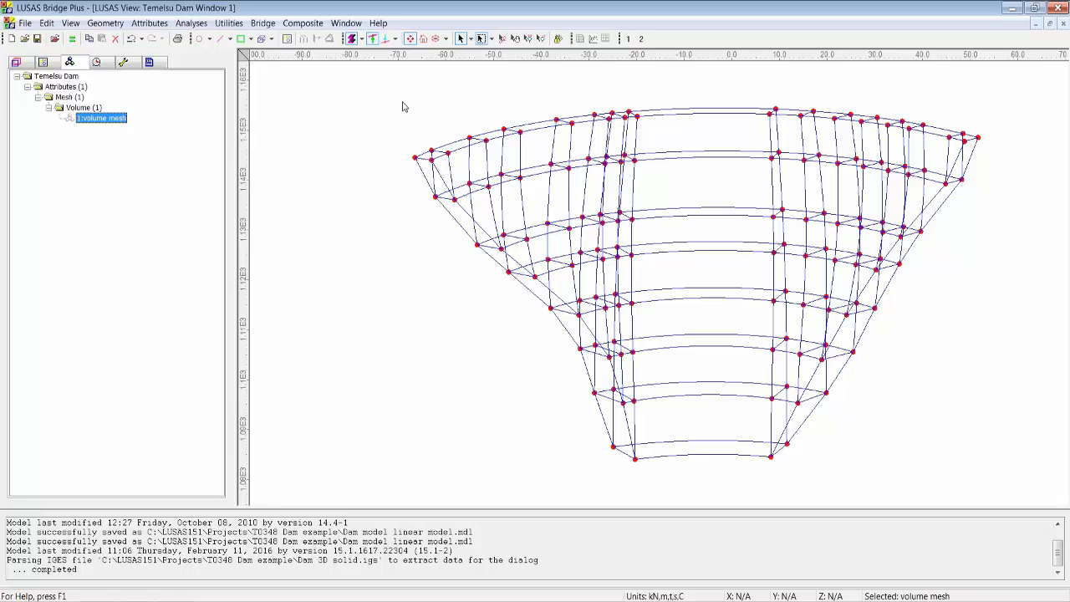
pyautogui.moveTo(350, 87); pyautogui.dragTo(1067, 505)
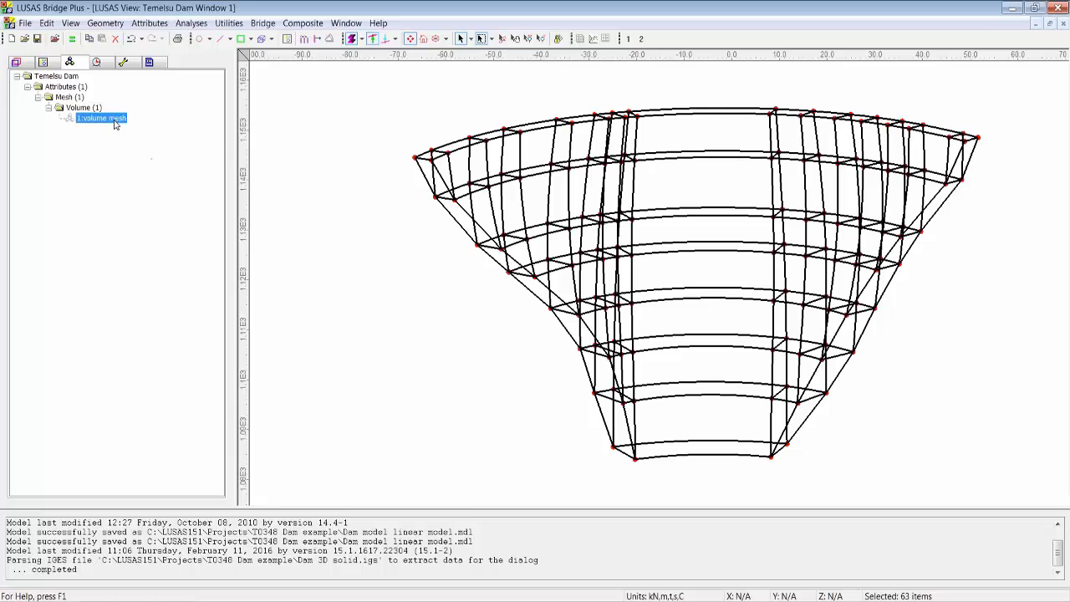
pyautogui.moveTo(374, 180); pyautogui.dragTo(374, 180)
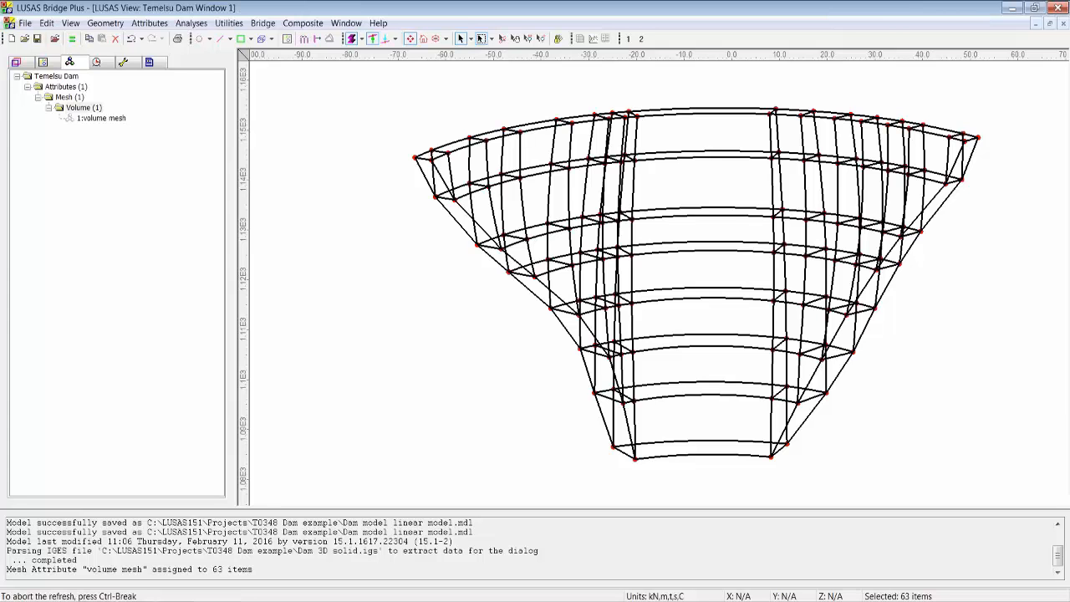
pyautogui.click(371, 235)
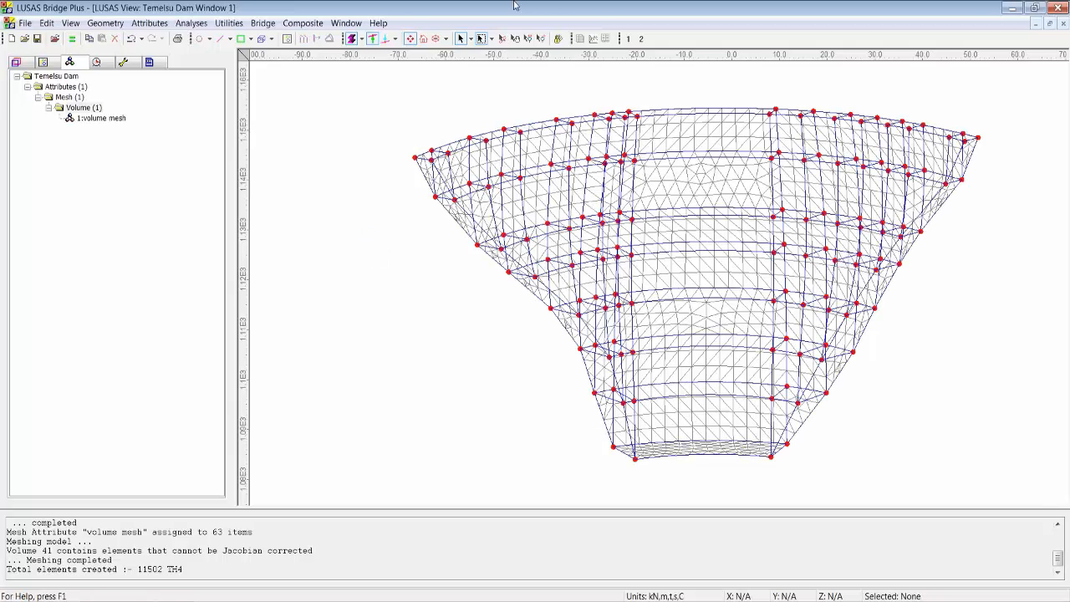
pyautogui.click(501, 38)
pyautogui.moveTo(497, 198); pyautogui.dragTo(476, 96)
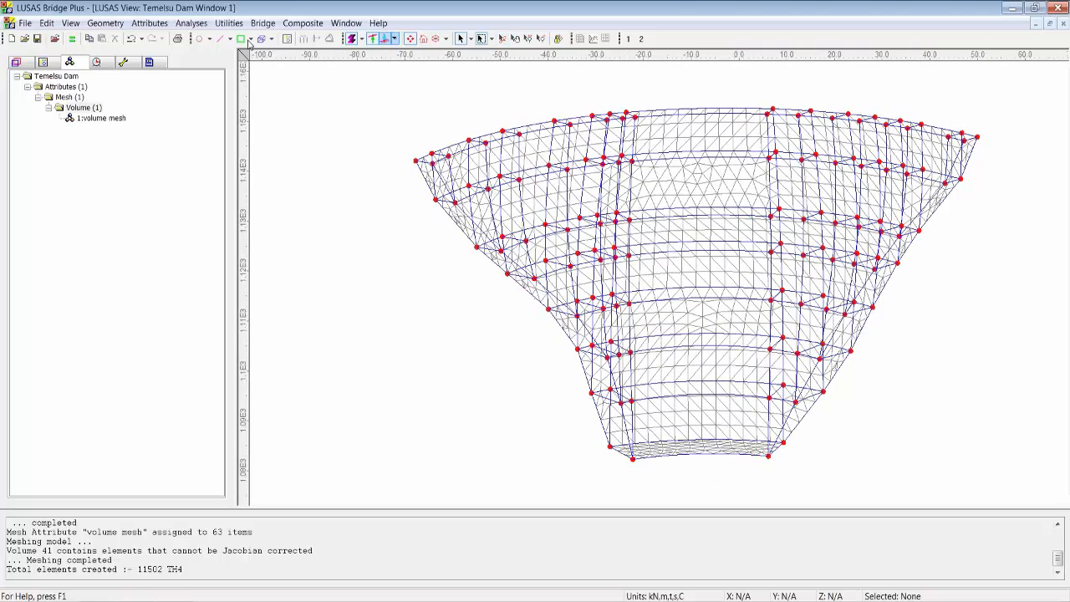
# - Add an ungraded Concrete material attribute from the material library
pyautogui.click(149, 22)
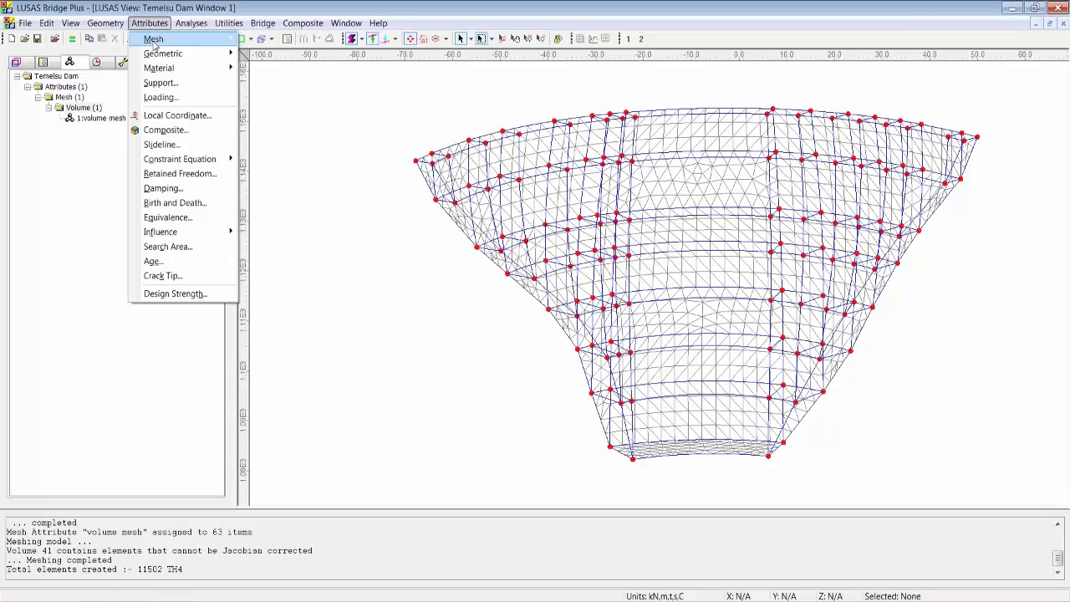
pyautogui.moveTo(157, 55)
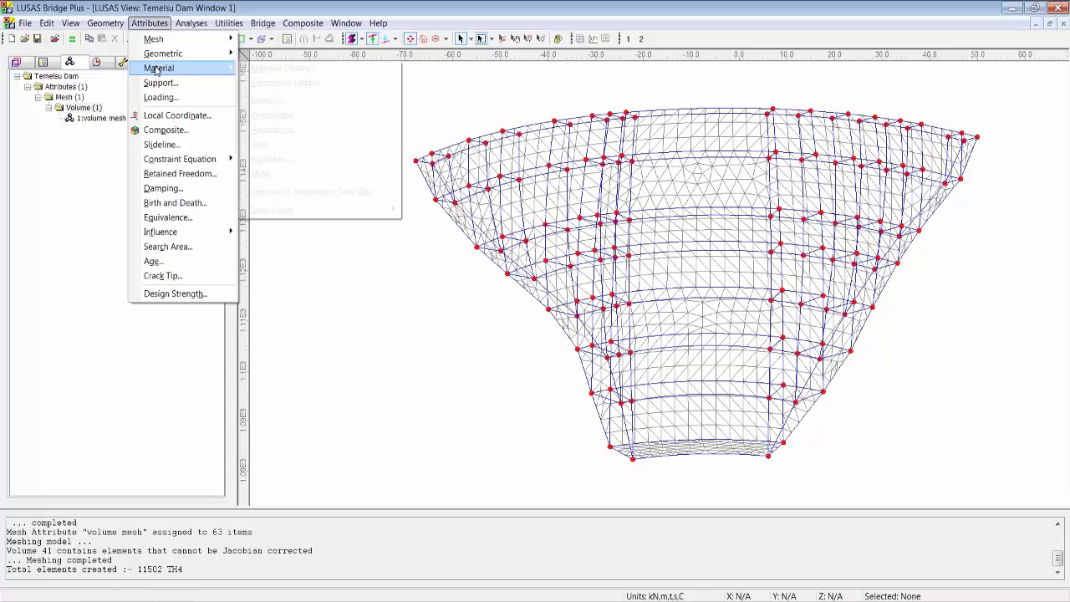
pyautogui.click(313, 69)
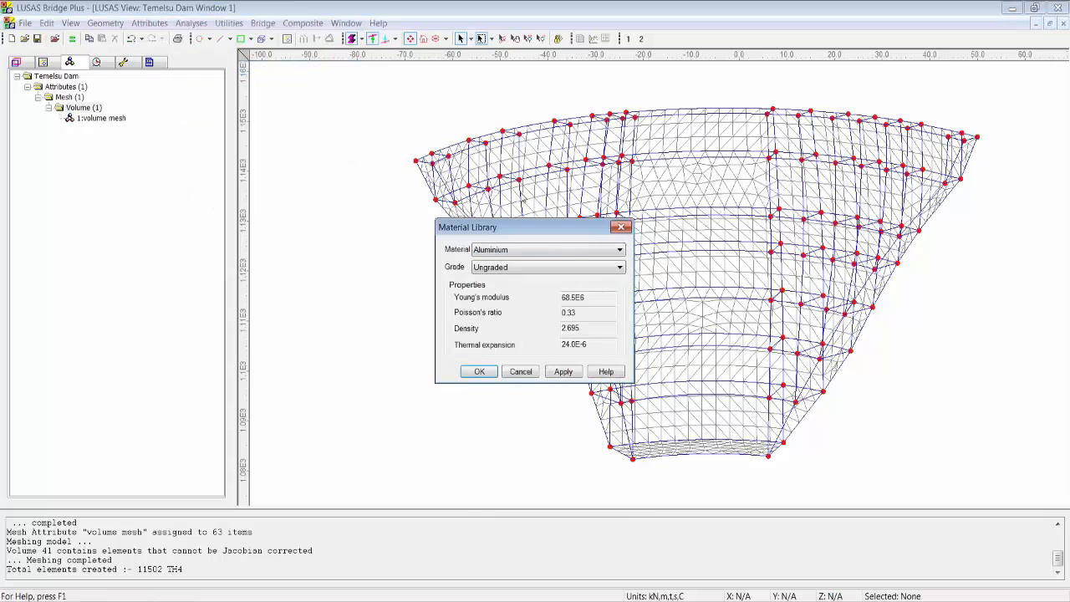
pyautogui.click(565, 252)
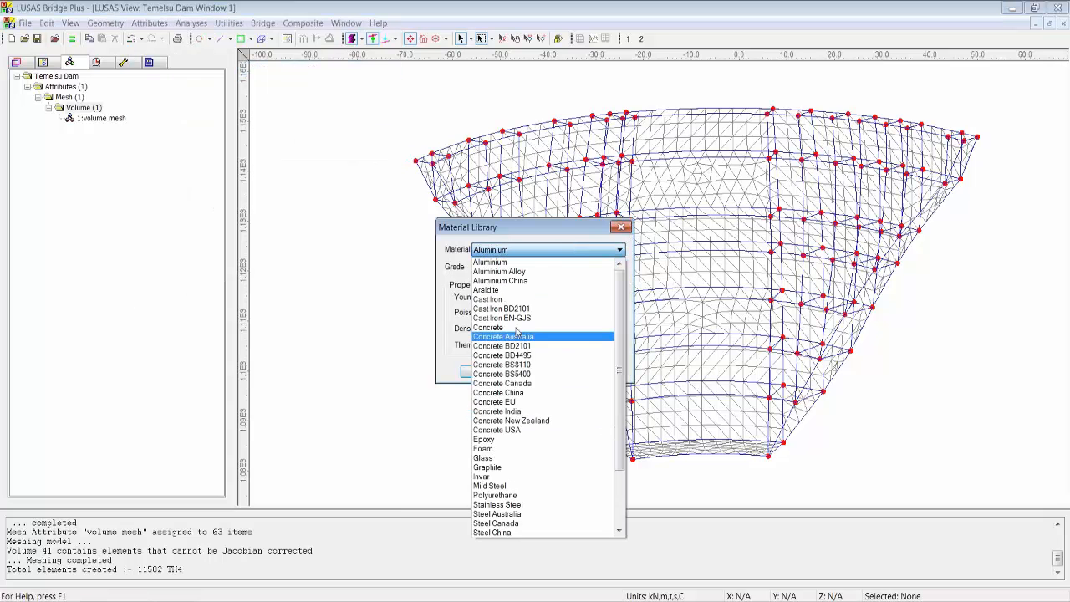
pyautogui.click(517, 328)
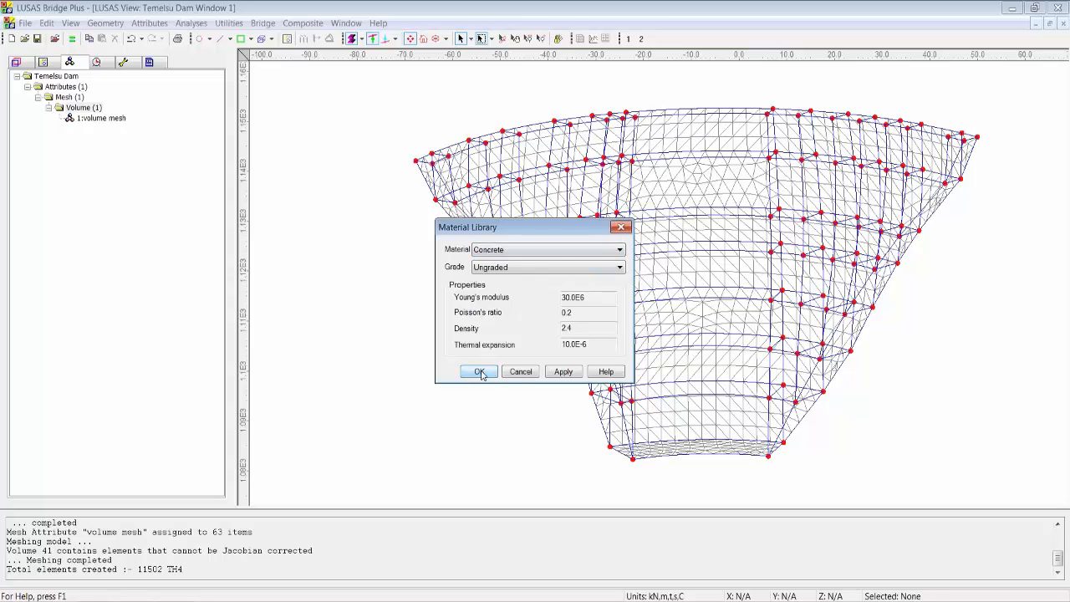
pyautogui.click(558, 251)
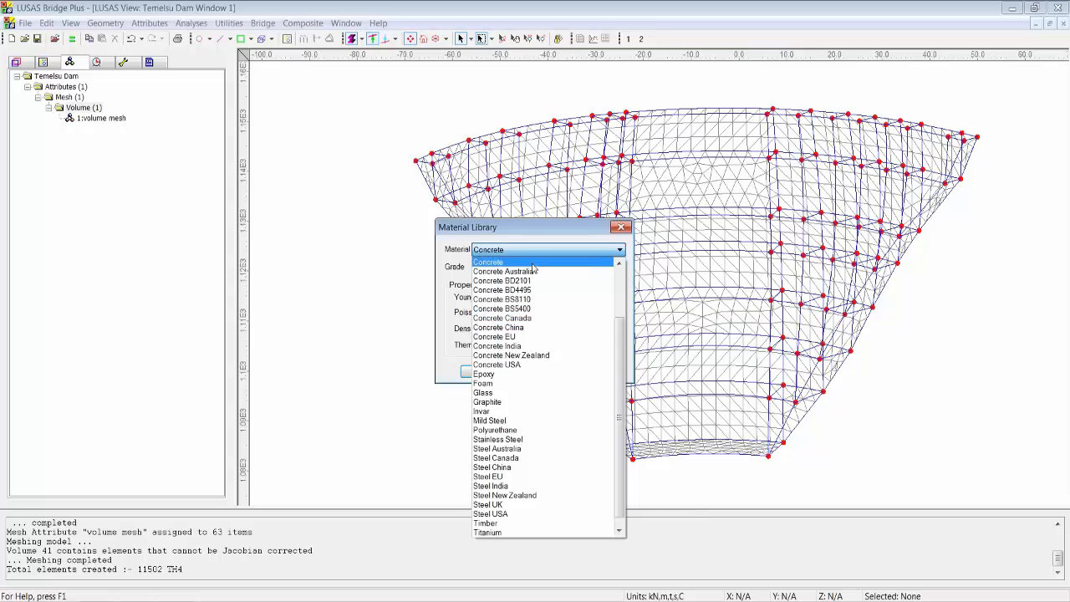
pyautogui.click(501, 261)
pyautogui.click(480, 372)
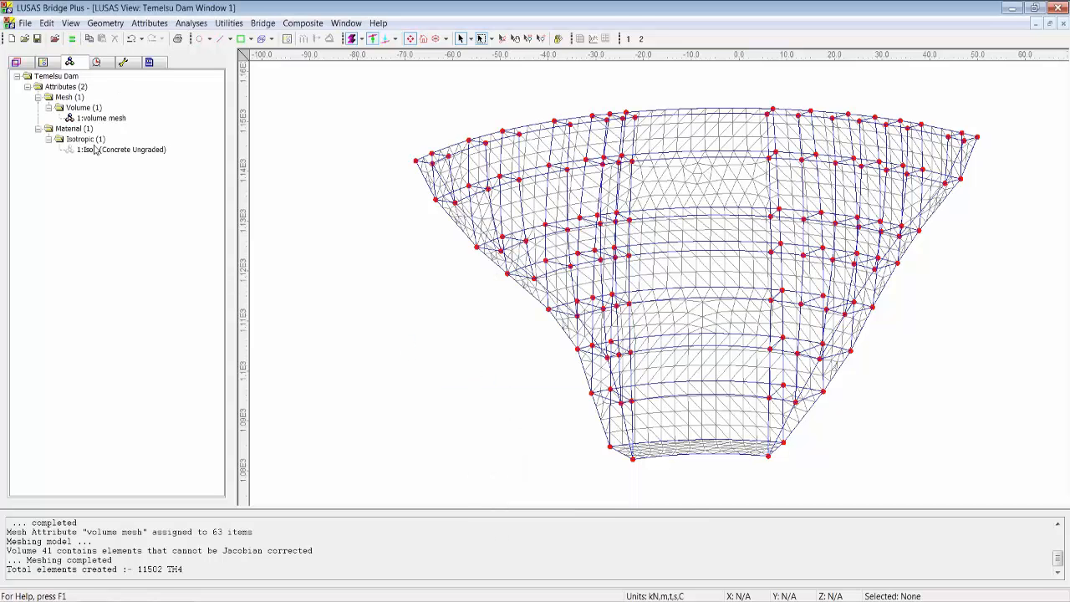
# - Assign the ungraded concrete material to all volumes of the dam and clear the selection
pyautogui.click(81, 149)
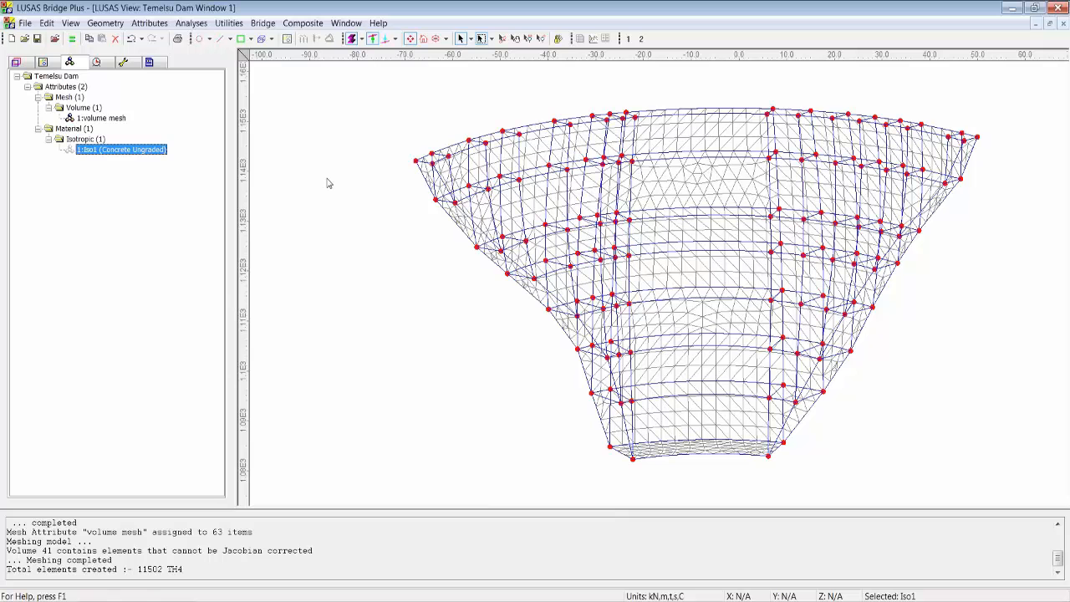
pyautogui.press('v')
pyautogui.moveTo(361, 90); pyautogui.dragTo(1067, 456)
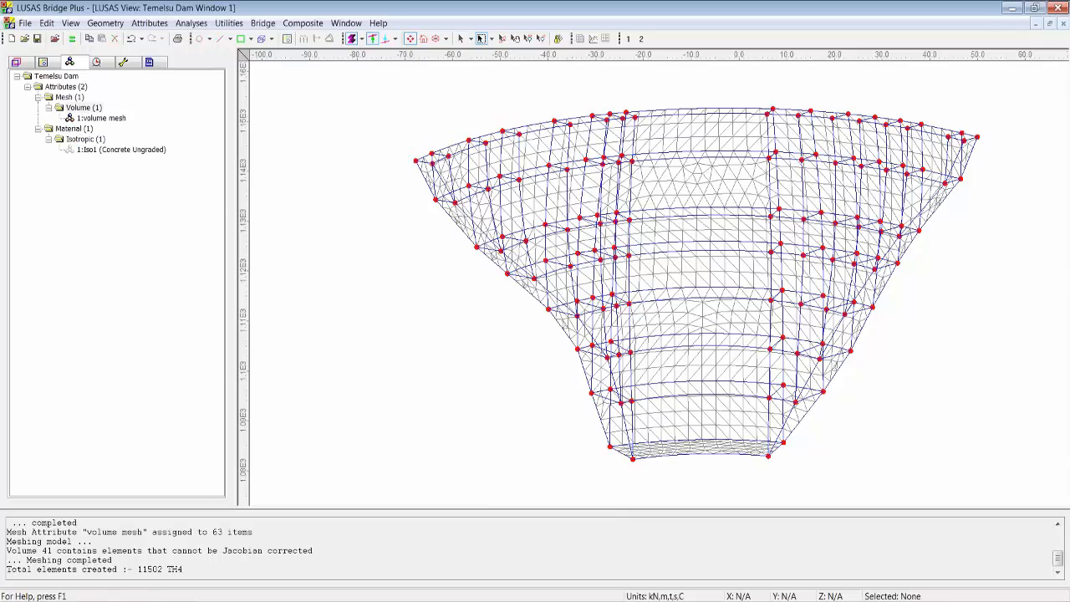
pyautogui.moveTo(126, 152); pyautogui.dragTo(440, 276)
pyautogui.click(288, 190)
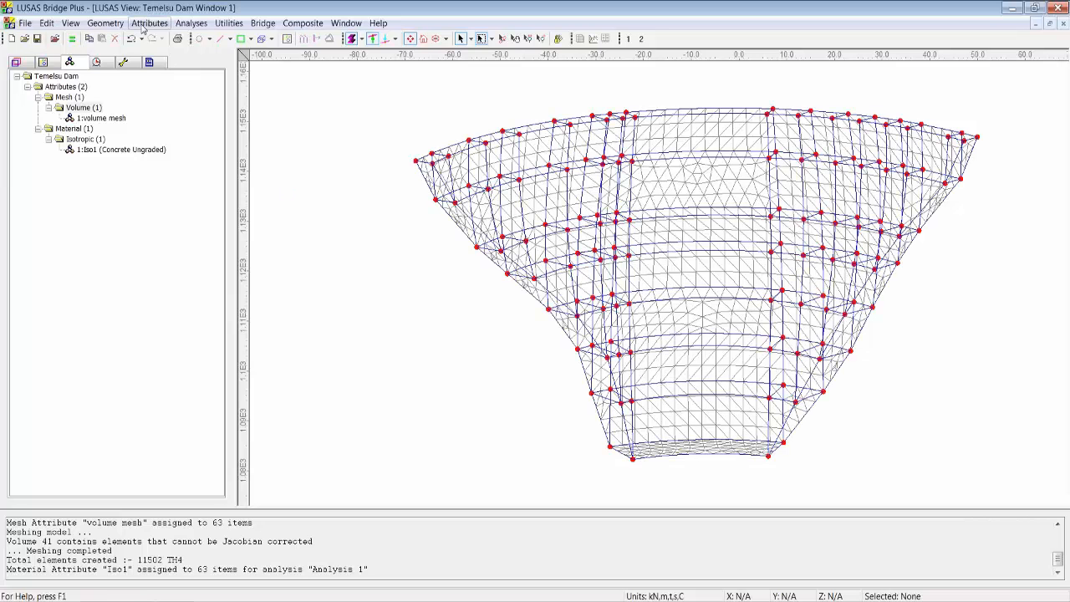
# - Create a support attribute named "fixed translations" with X, Y and Z translations fixed, and check its saved settings
pyautogui.click(149, 23)
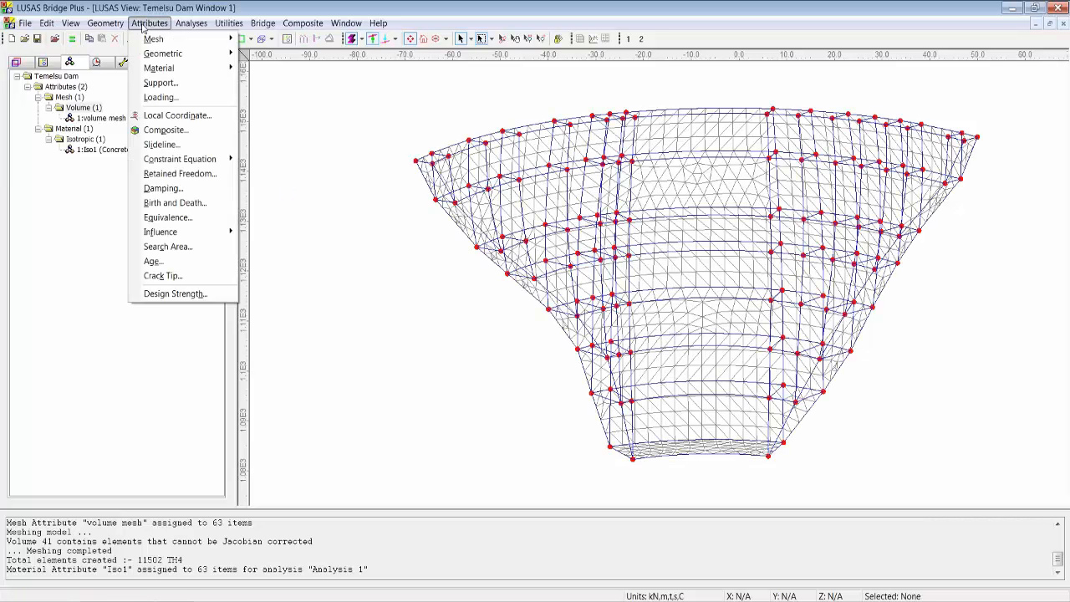
pyautogui.click(165, 84)
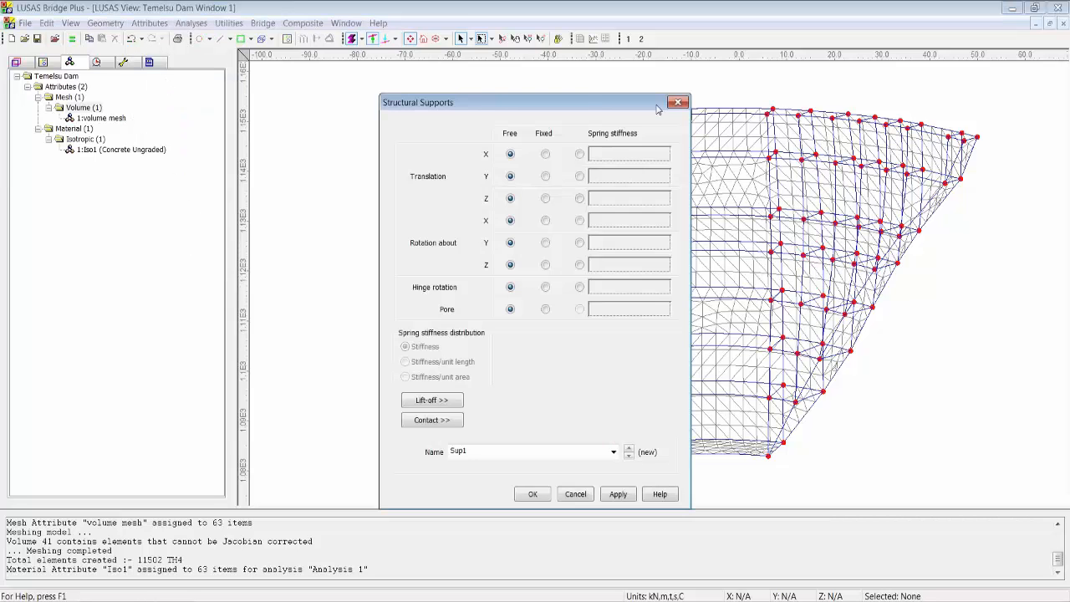
pyautogui.moveTo(578, 103); pyautogui.dragTo(435, 94)
pyautogui.click(401, 145)
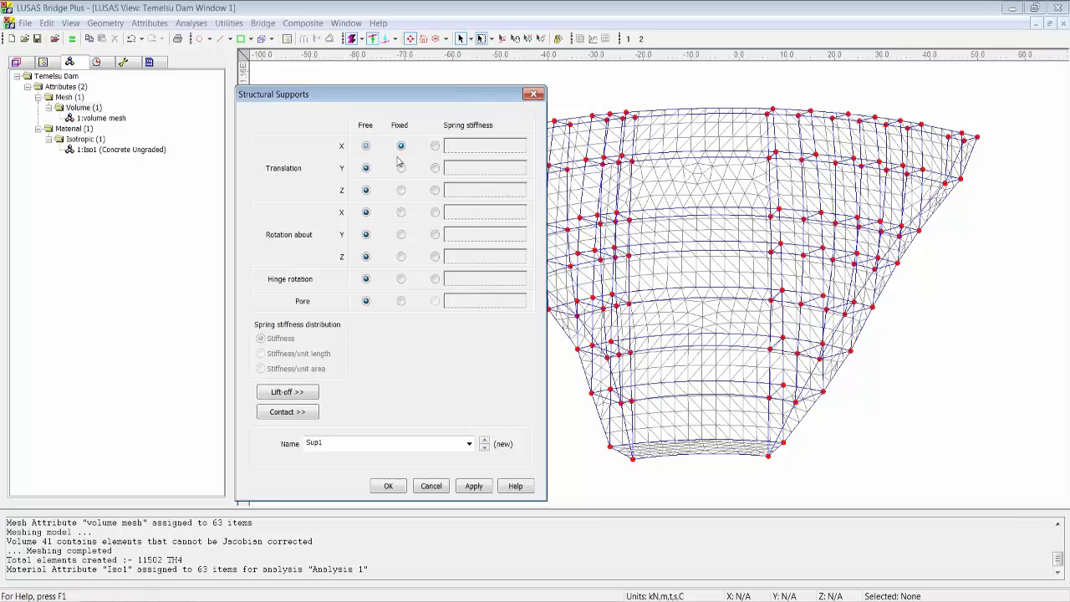
pyautogui.click(401, 168)
pyautogui.click(401, 190)
pyautogui.doubleClick(328, 443)
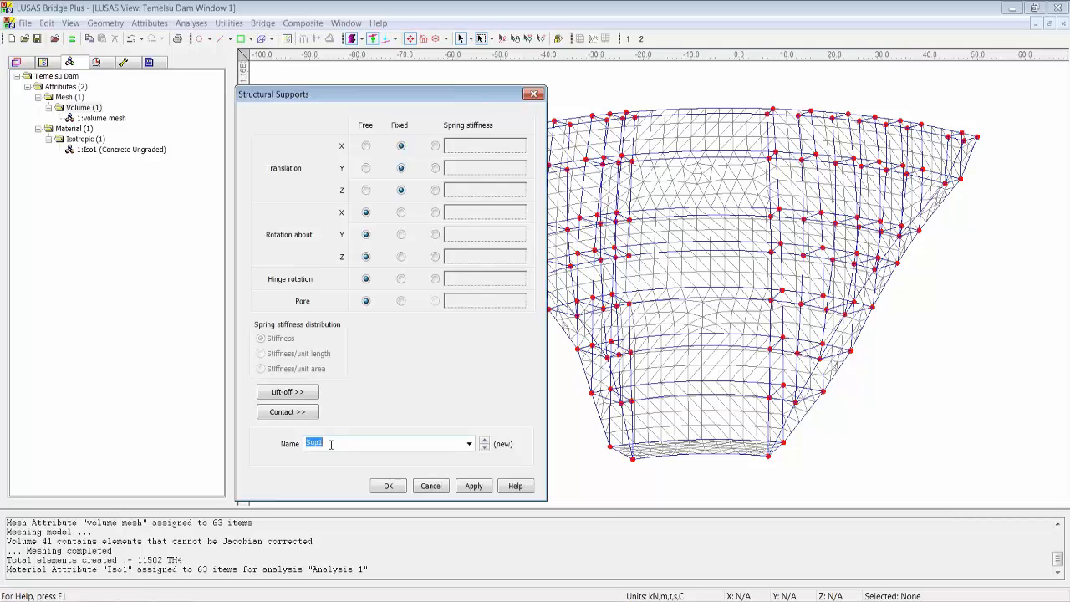
pyautogui.write('fixed translations')
pyautogui.click(386, 486)
pyautogui.click(99, 171)
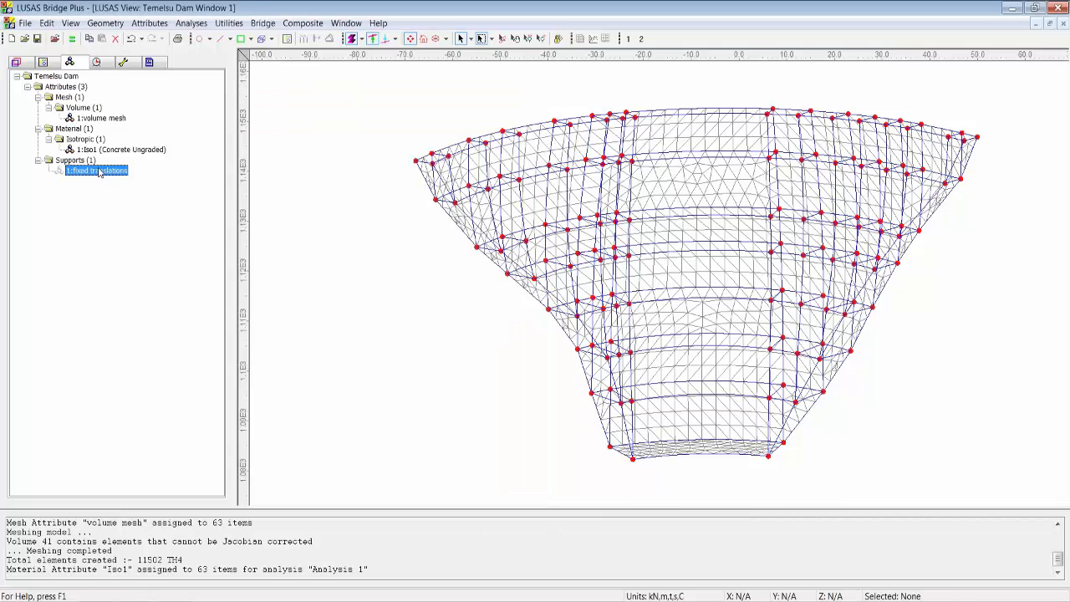
pyautogui.doubleClick(99, 171)
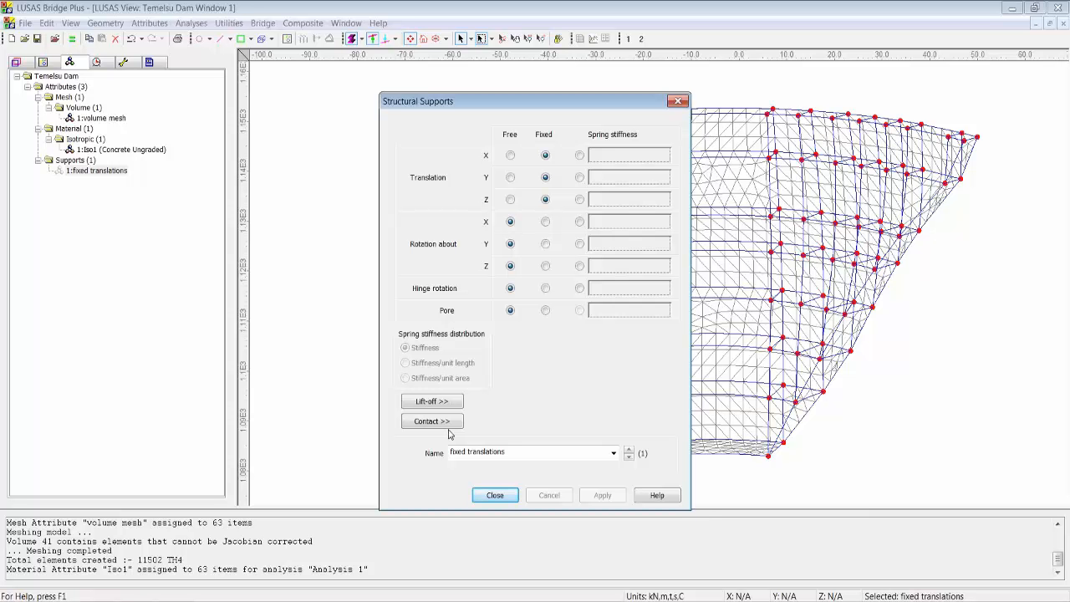
pyautogui.click(503, 498)
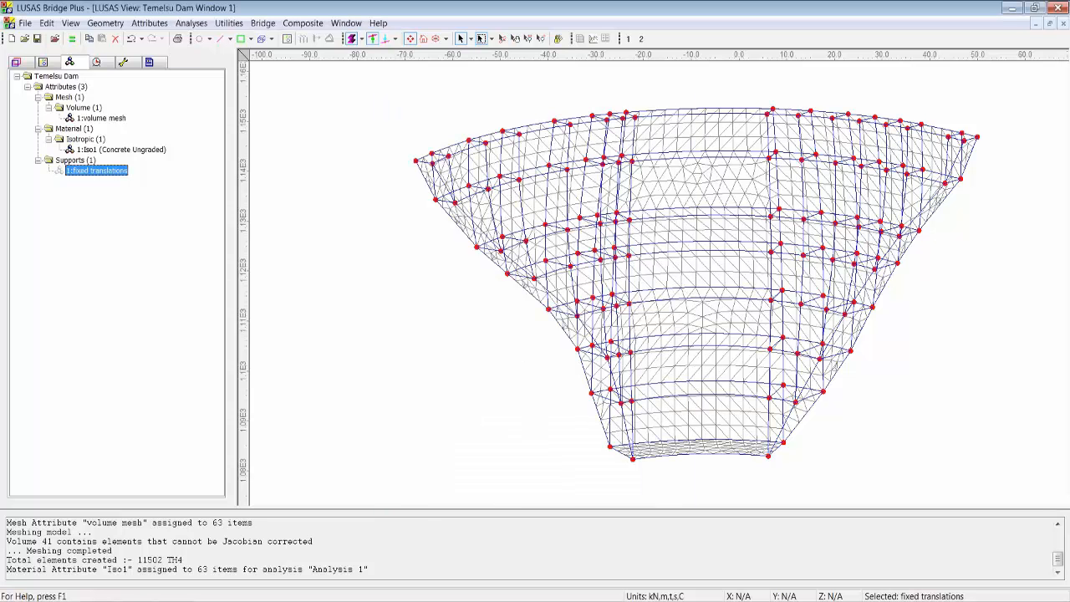
# - Assign the "fixed translations" support to the dam's base surface and clear the selection
pyautogui.click(756, 599)
pyautogui.click(786, 598)
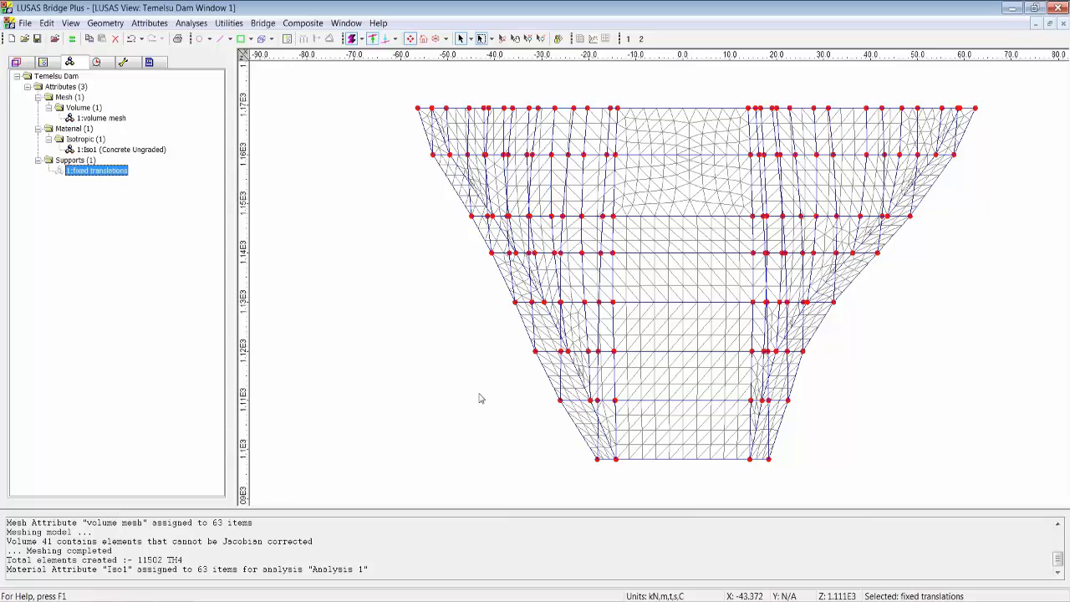
pyautogui.press('s')
pyautogui.moveTo(501, 486); pyautogui.dragTo(910, 450)
pyautogui.moveTo(96, 170); pyautogui.dragTo(662, 497)
pyautogui.click(493, 368)
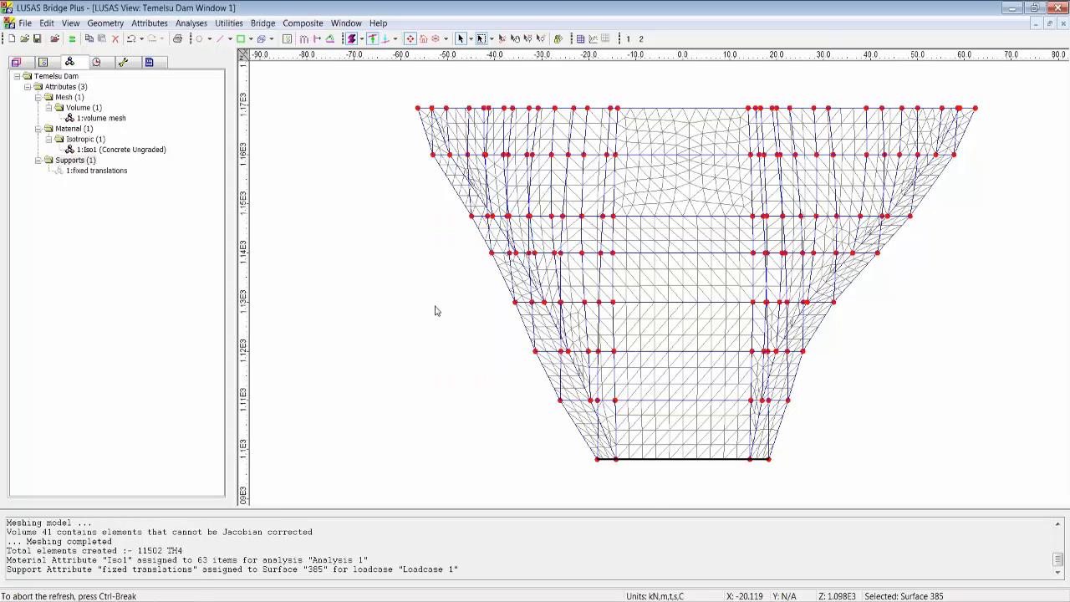
pyautogui.click(419, 343)
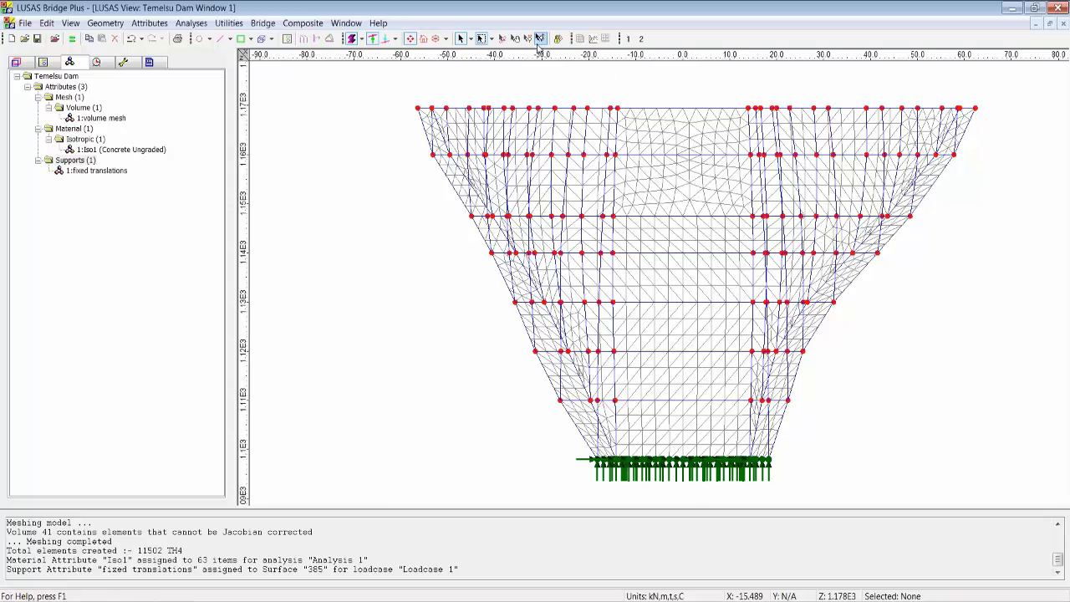
# - Assign the "fixed translations" support to the seven surfaces along the dam's left abutment for all loadcases of Analysis 1
pyautogui.click(502, 38)
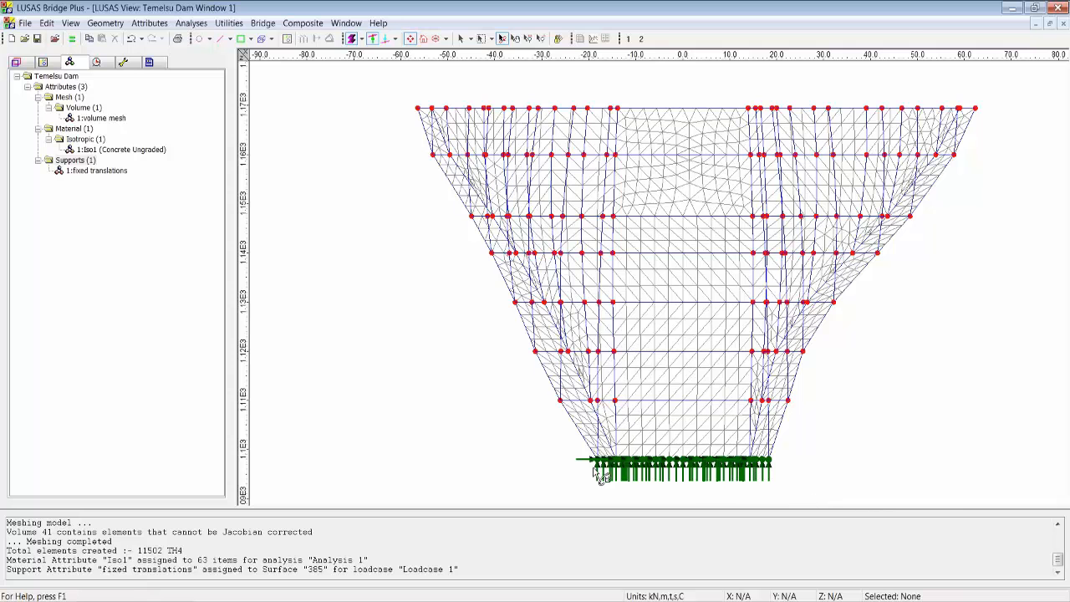
pyautogui.moveTo(598, 472); pyautogui.dragTo(597, 338)
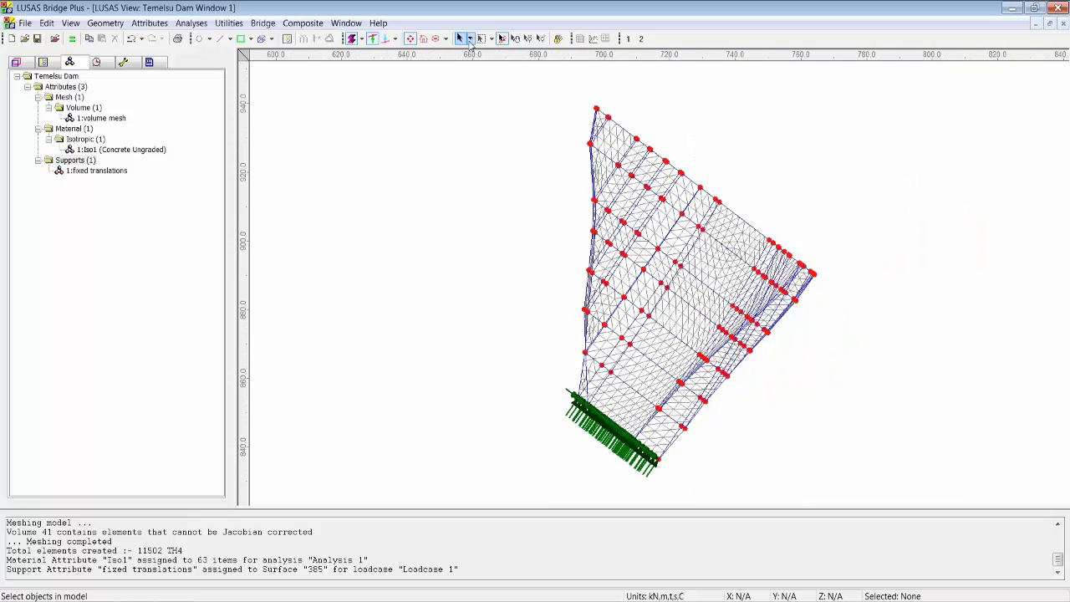
pyautogui.click(469, 40)
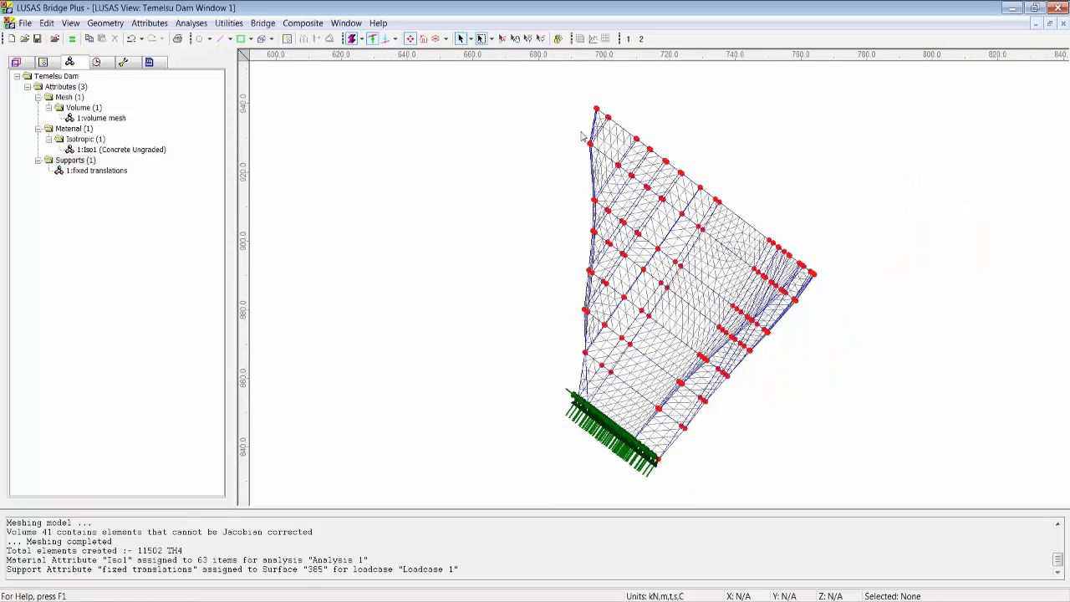
pyautogui.moveTo(560, 80); pyautogui.dragTo(600, 424)
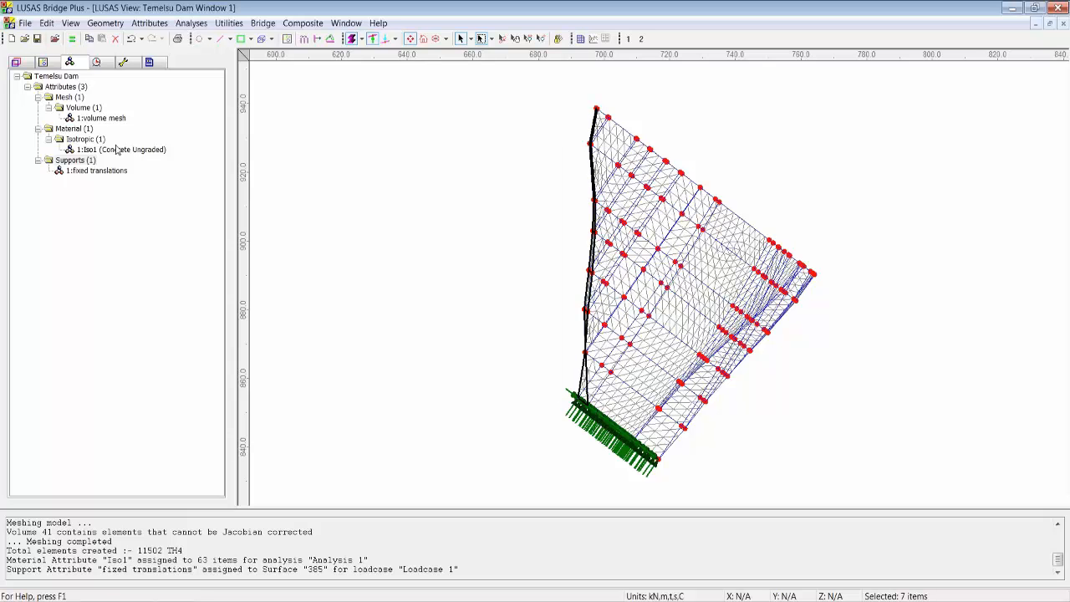
pyautogui.moveTo(96, 170); pyautogui.dragTo(500, 224)
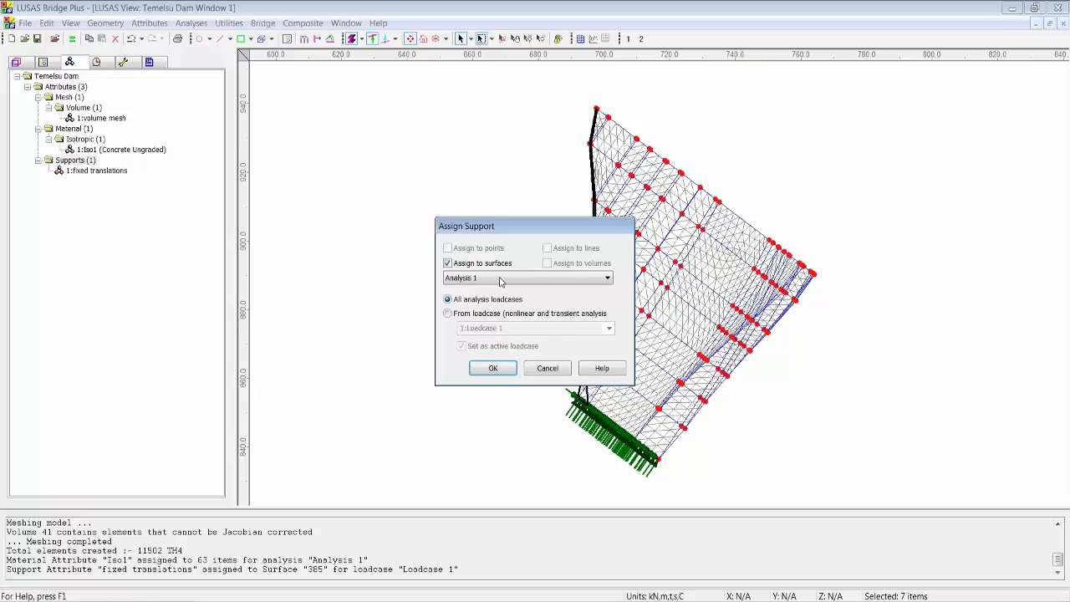
pyautogui.click(499, 370)
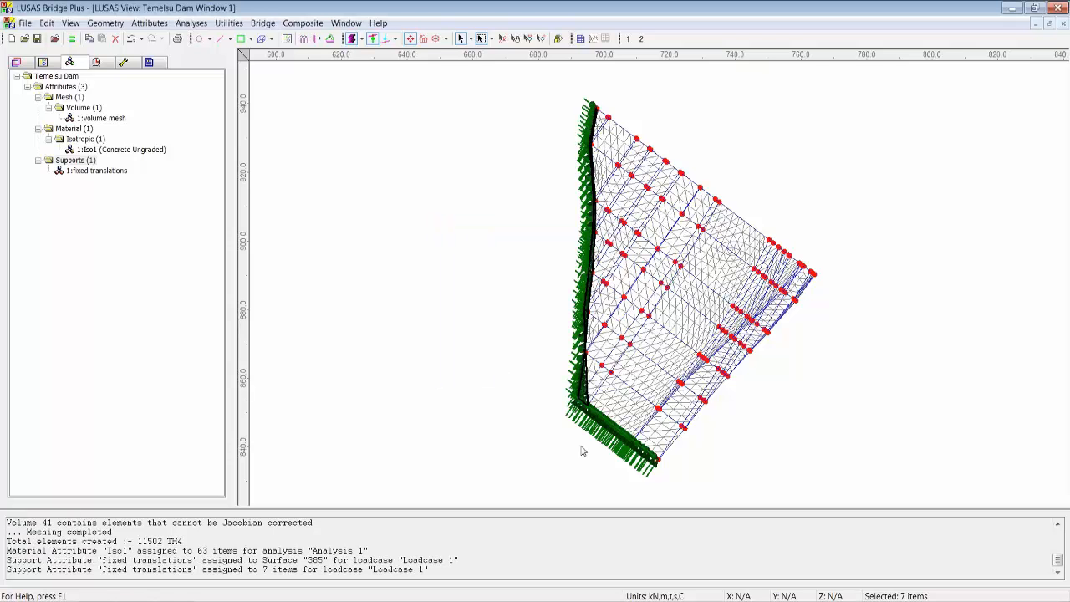
# - Assign the "fixed translations" support to the upper five surfaces of the dam's right abutment for all loadcases of Analysis 1
pyautogui.click(791, 595)
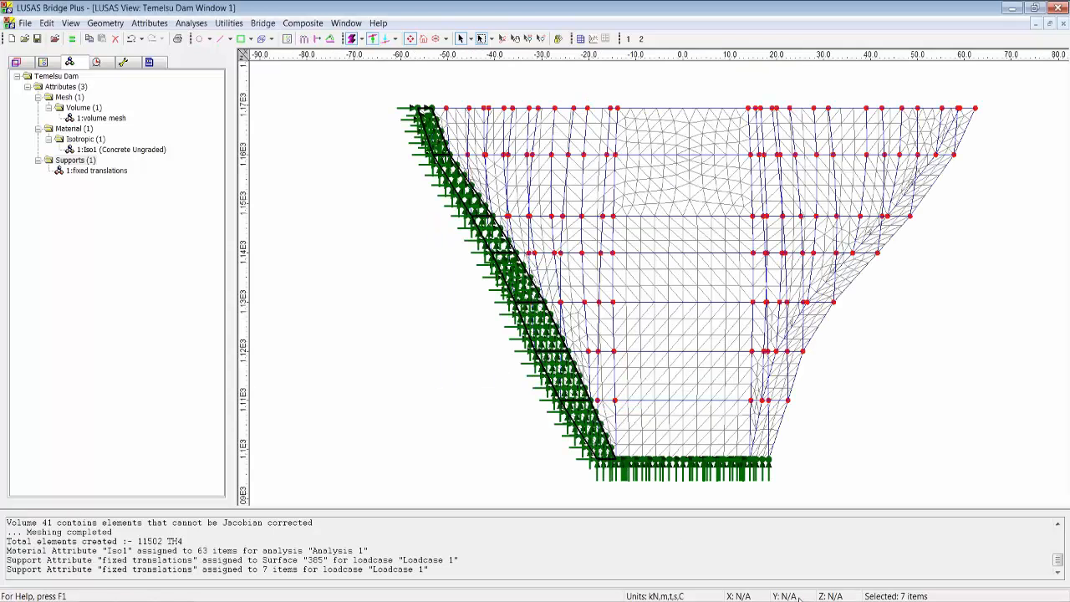
pyautogui.click(501, 38)
pyautogui.moveTo(802, 409); pyautogui.dragTo(853, 299)
pyautogui.click(481, 39)
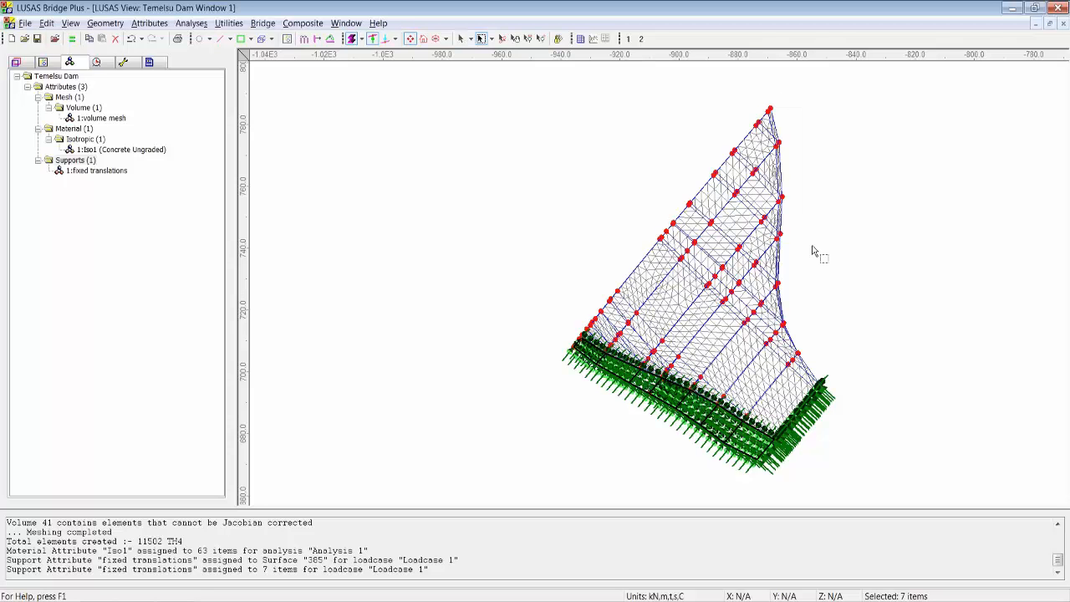
pyautogui.moveTo(766, 98); pyautogui.dragTo(806, 321)
pyautogui.click(460, 39)
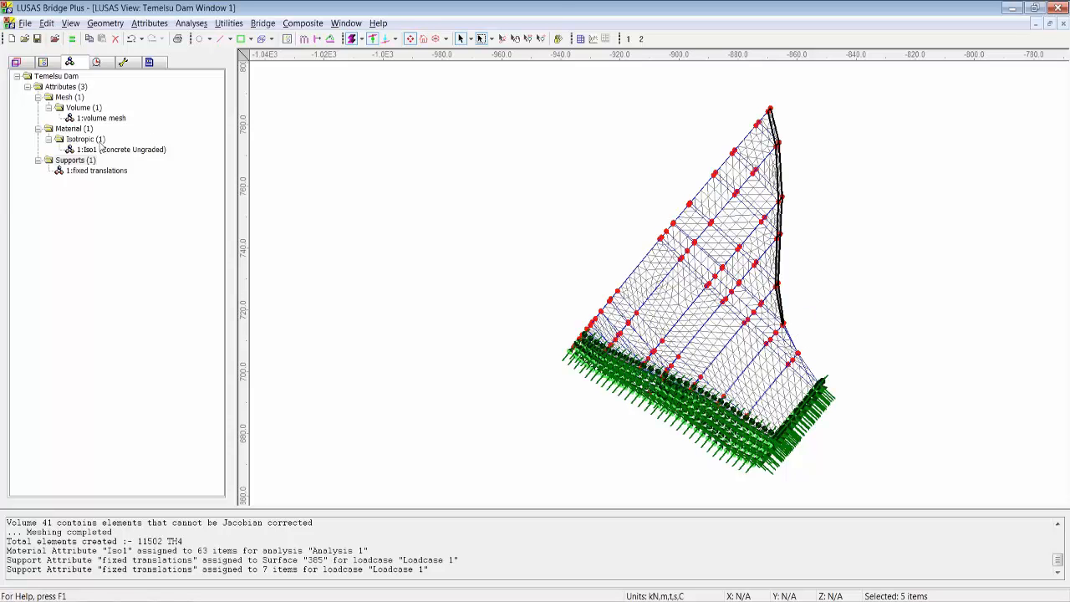
pyautogui.moveTo(113, 175); pyautogui.dragTo(716, 238)
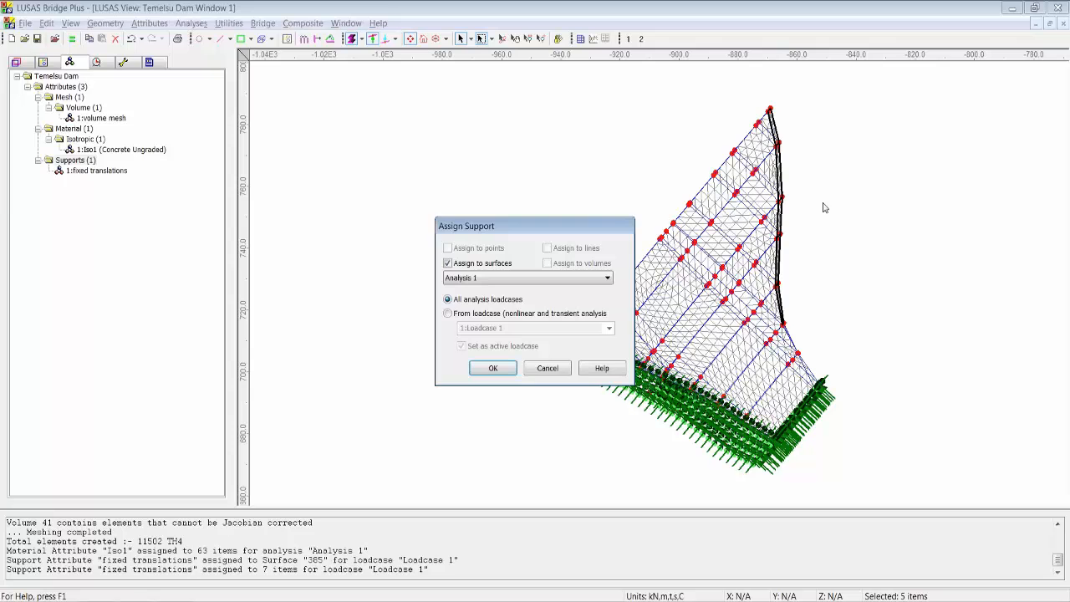
pyautogui.click(510, 372)
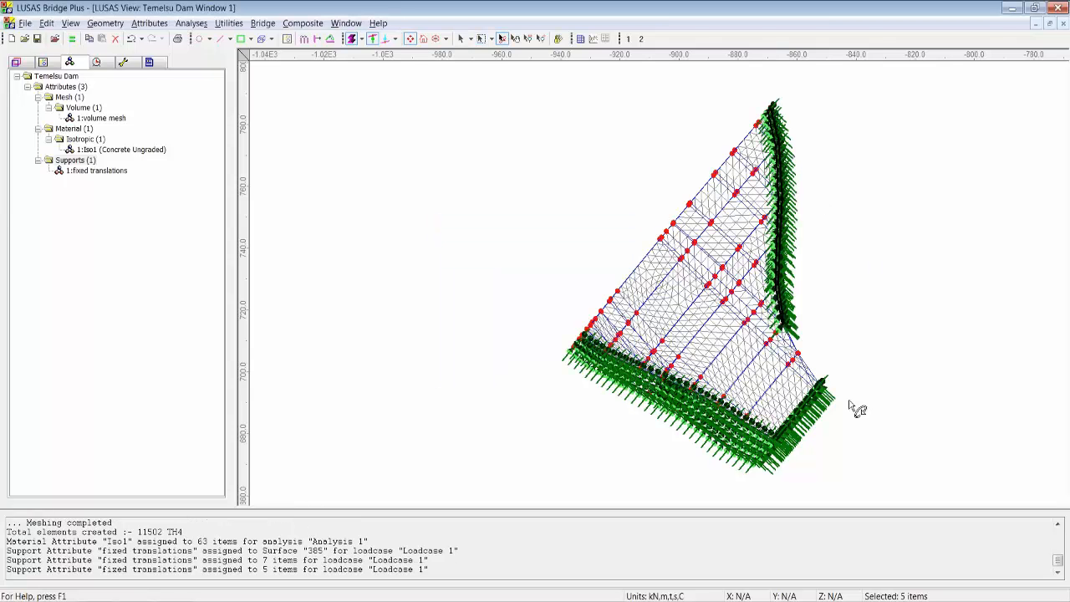
# - Assign the "fixed translations" support to the two remaining lower surfaces of the right abutment, just above the base
pyautogui.moveTo(853, 406); pyautogui.dragTo(748, 435)
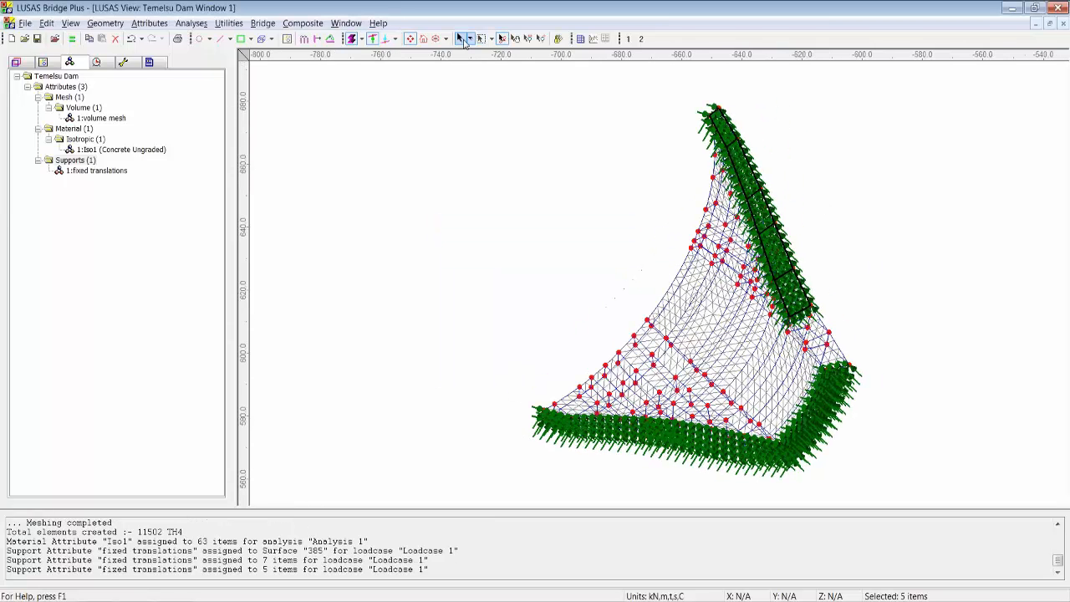
pyautogui.click(461, 39)
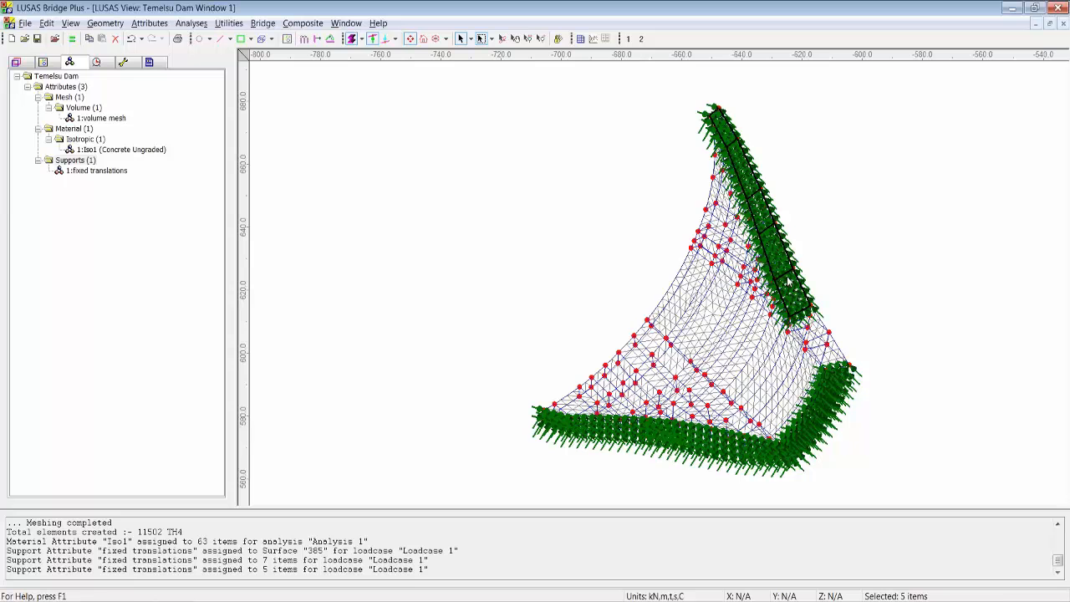
pyautogui.click(810, 333)
pyautogui.keyDown('shift'); pyautogui.click(827, 354); pyautogui.keyUp('shift')
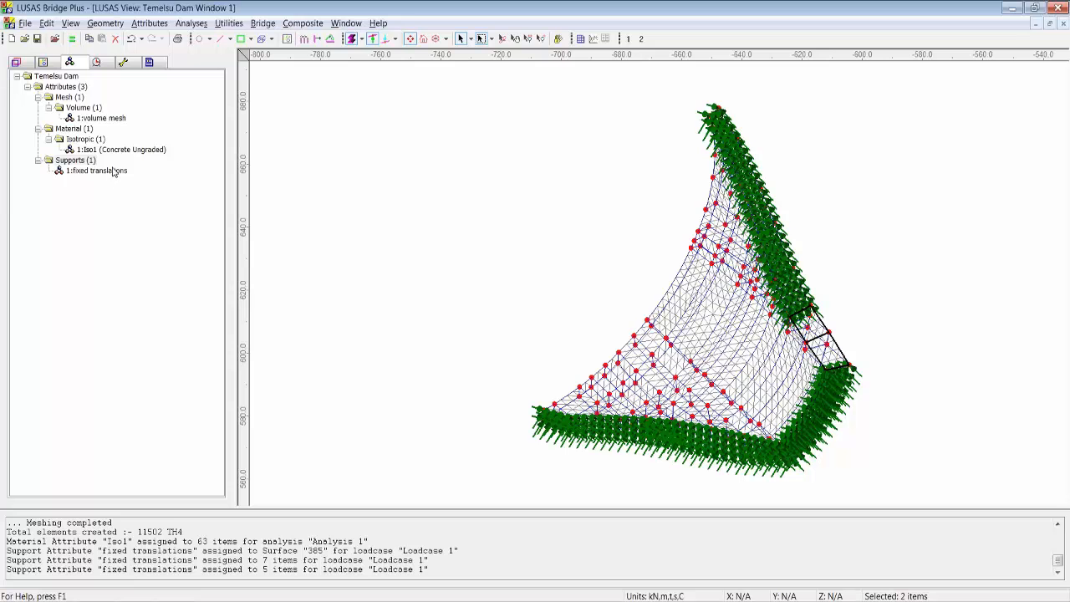
pyautogui.moveTo(113, 171); pyautogui.dragTo(501, 236)
pyautogui.click(494, 367)
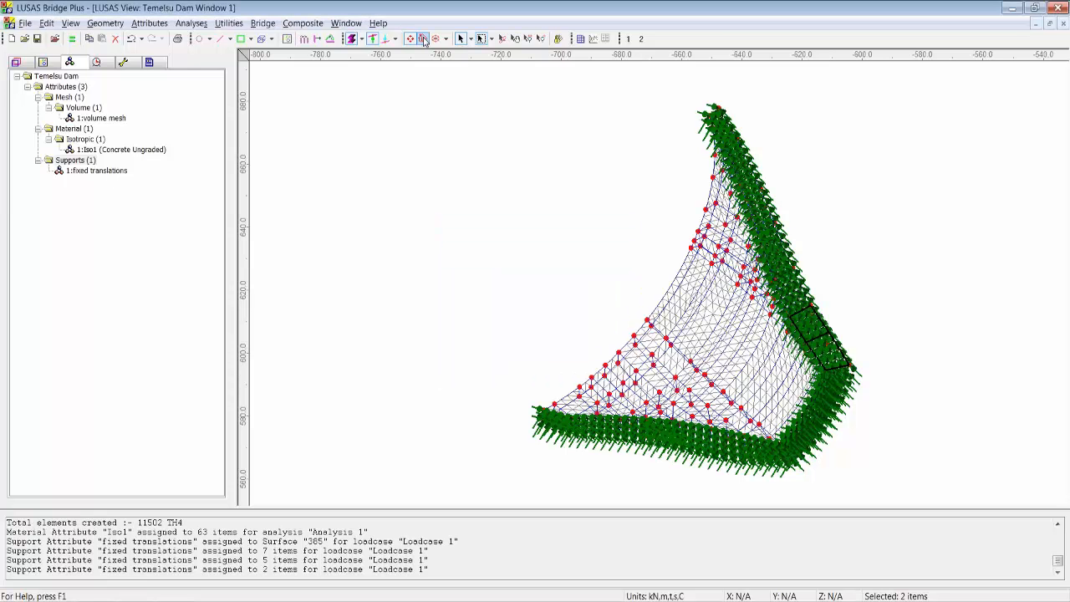
# - Check the supports along the dam's whole perimeter, then hide the support symbols and clear the selection
pyautogui.click(424, 39)
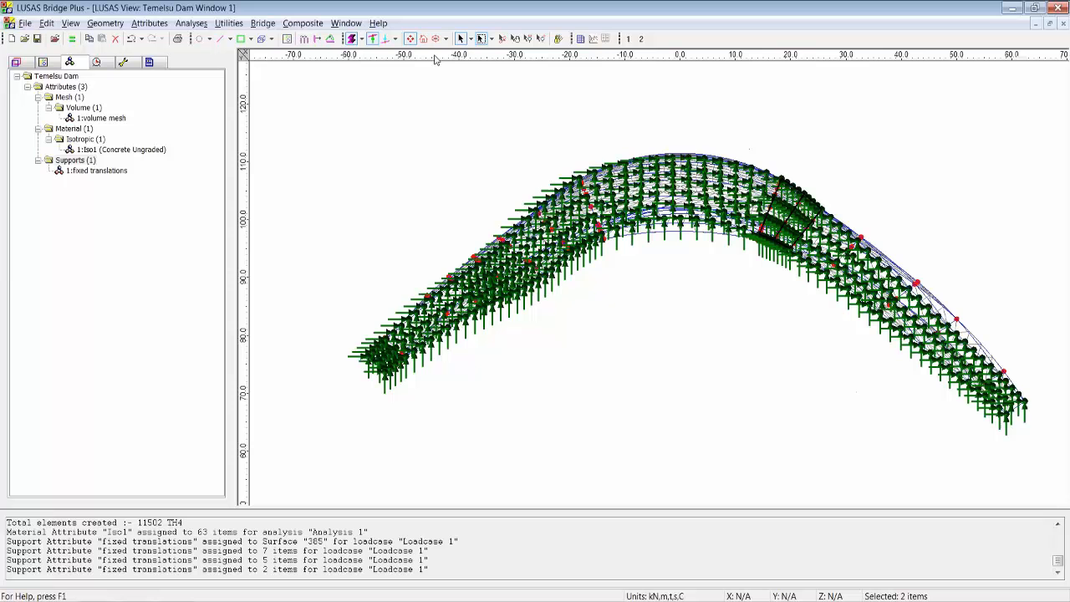
pyautogui.click(756, 596)
pyautogui.click(790, 596)
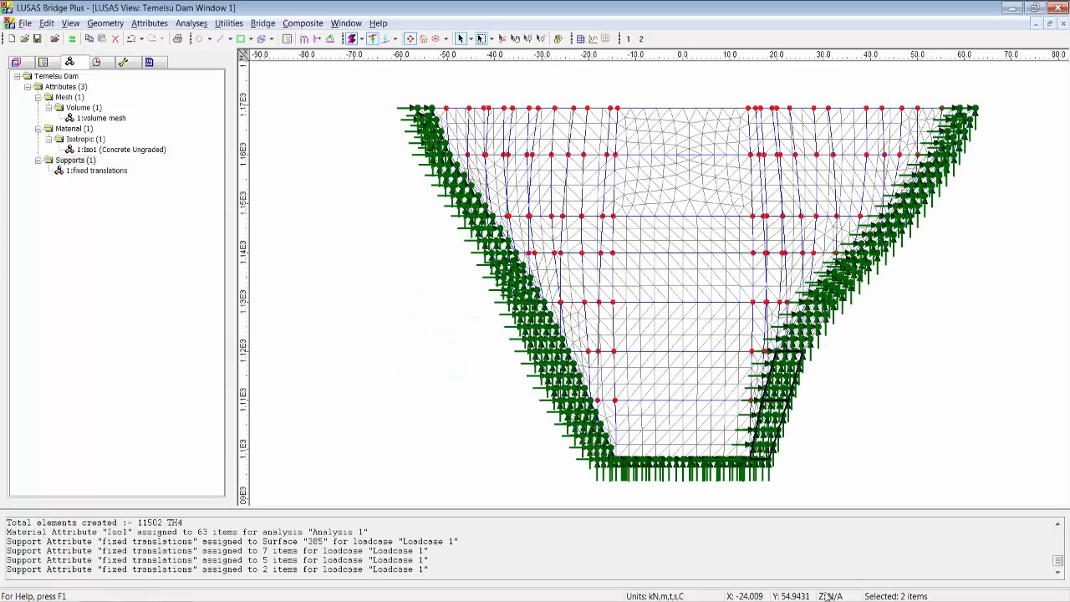
pyautogui.click(502, 38)
pyautogui.moveTo(506, 167); pyautogui.dragTo(474, 88)
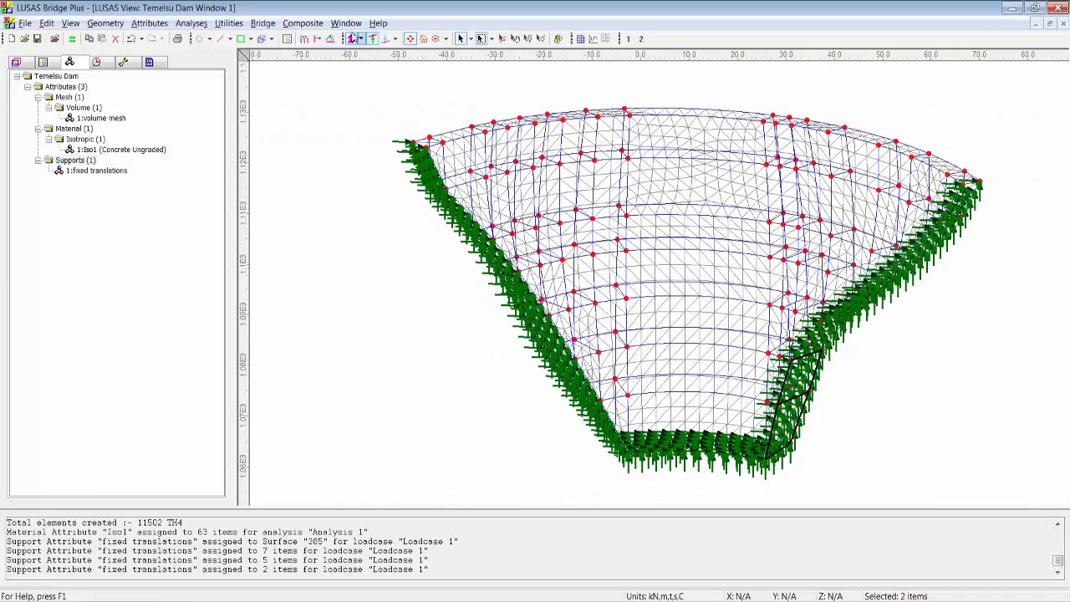
pyautogui.click(373, 41)
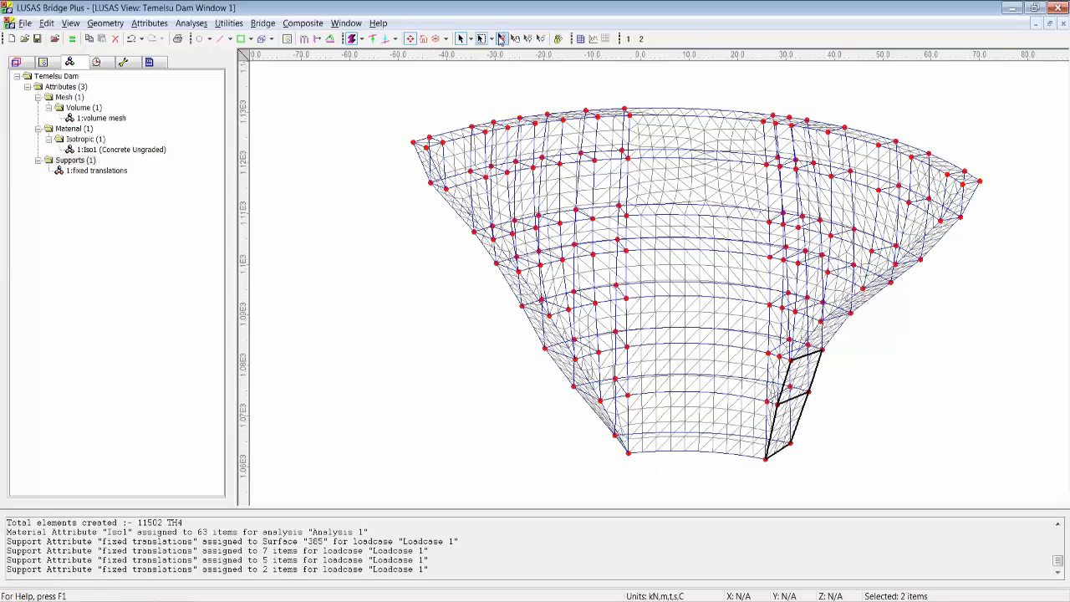
pyautogui.click(463, 39)
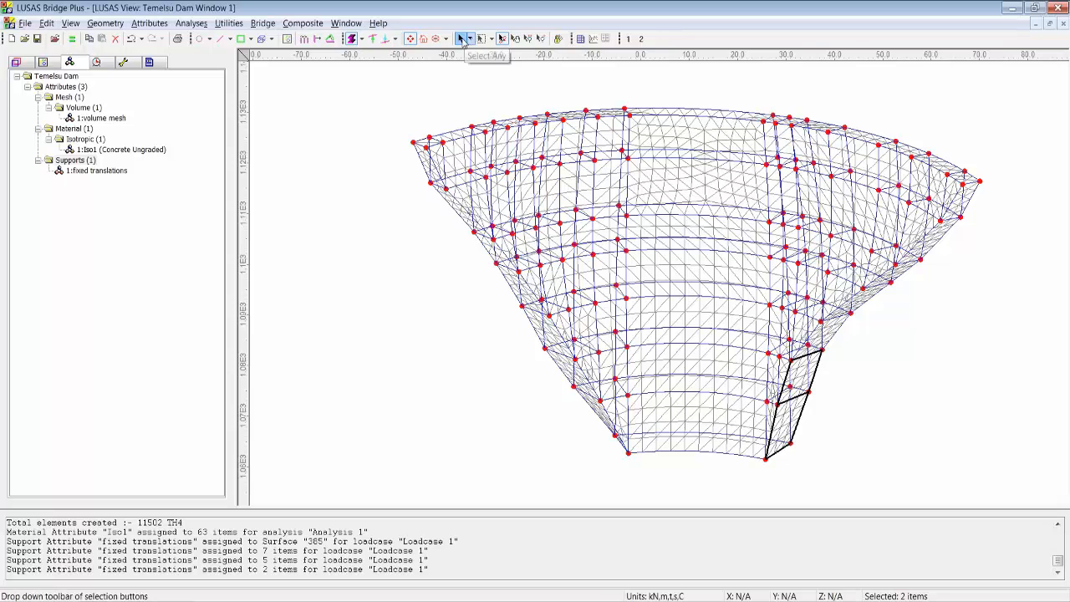
pyautogui.click(398, 281)
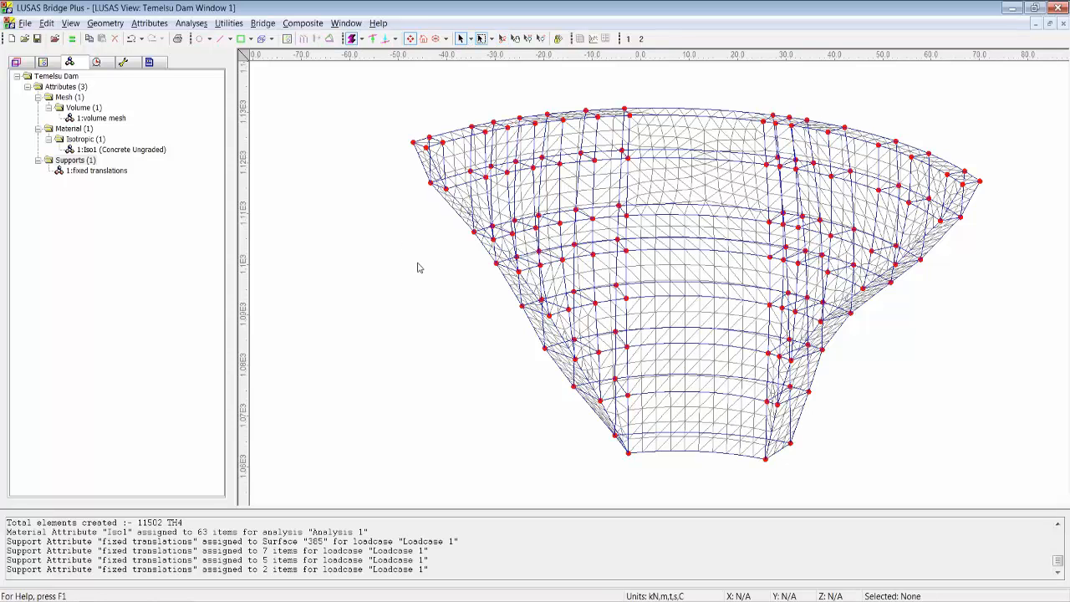
pyautogui.click(150, 22)
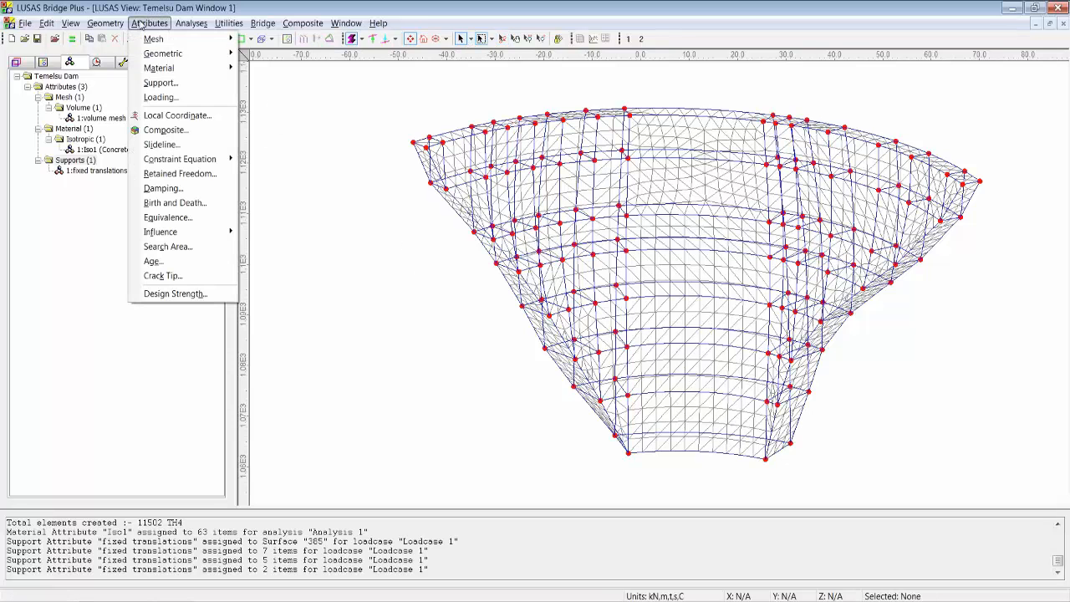
pyautogui.click(164, 97)
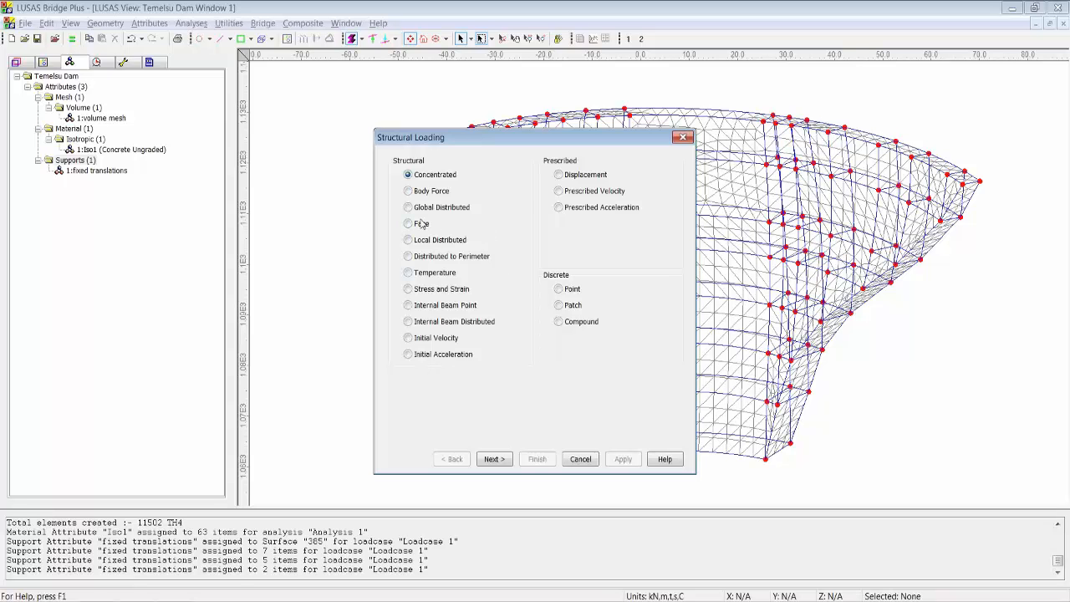
pyautogui.click(580, 460)
# - Add gravity loading to Loadcase 1 of Analysis 1
pyautogui.click(97, 62)
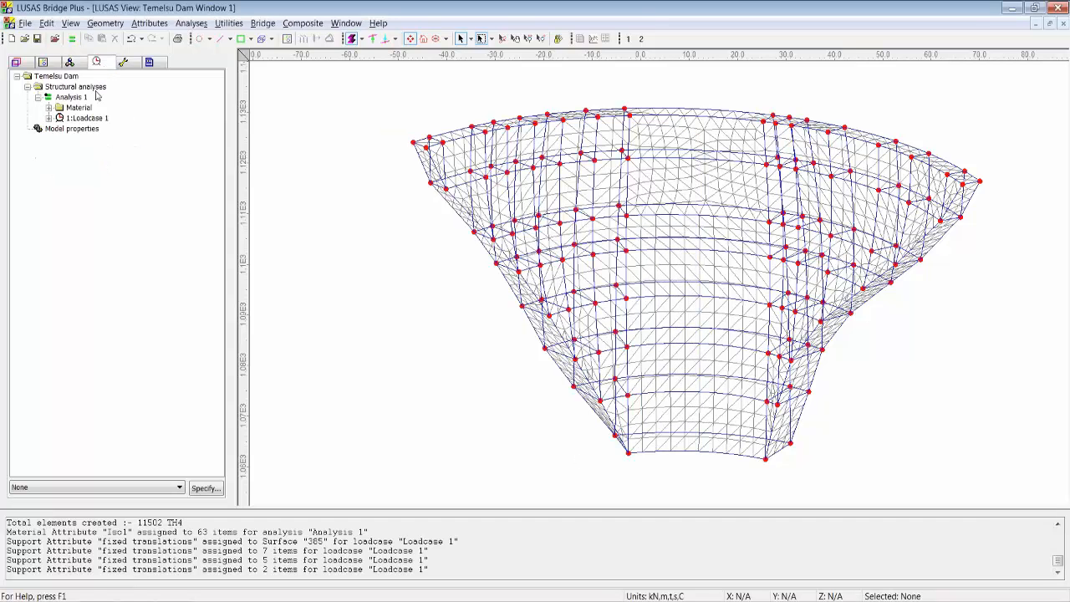
pyautogui.rightClick(92, 118)
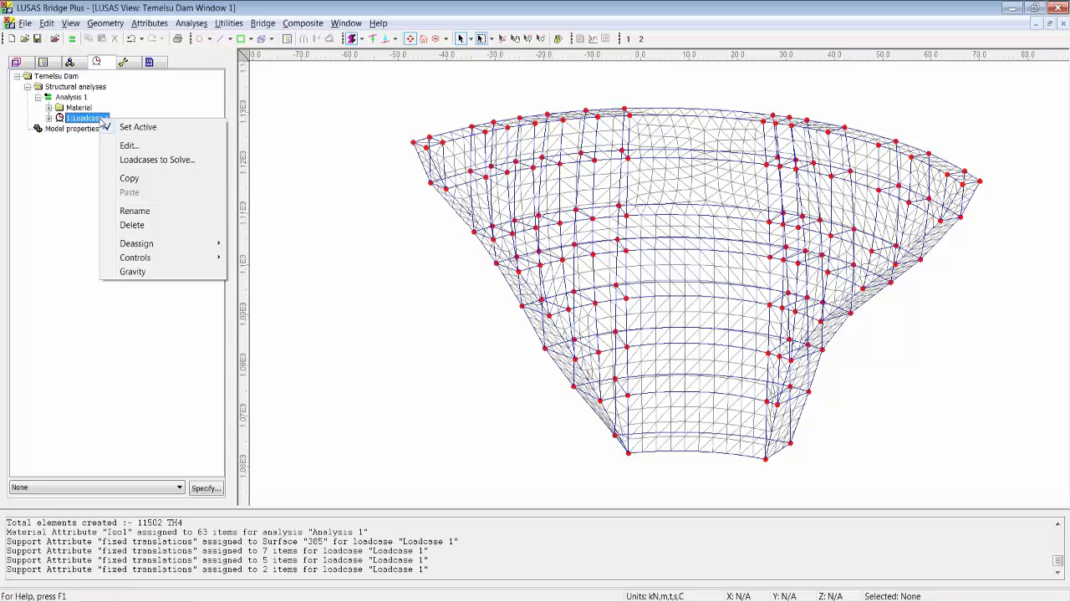
pyautogui.click(161, 275)
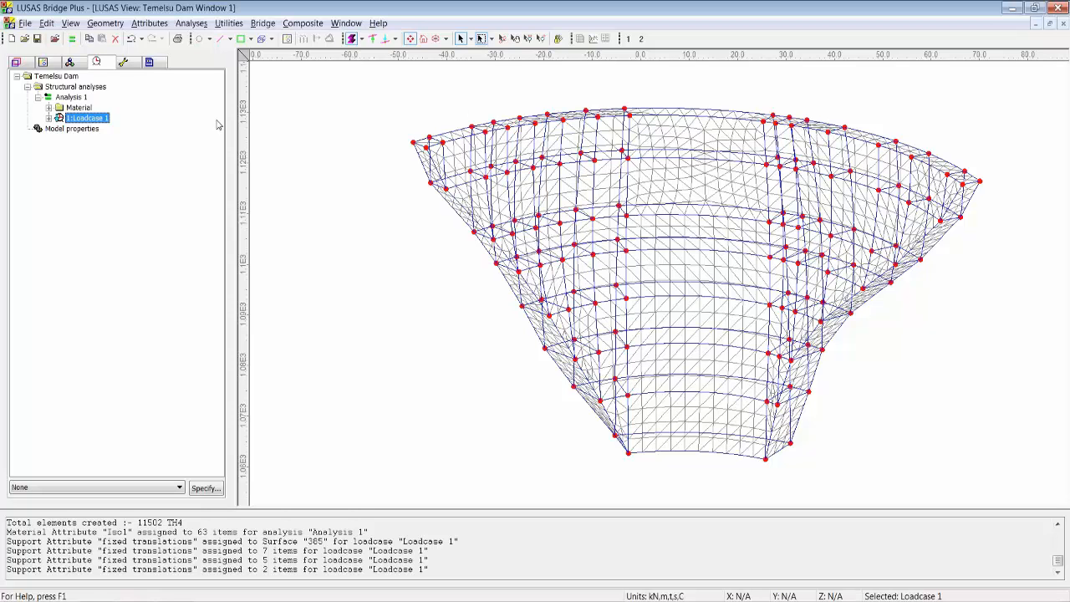
# - Save the model and solve Analysis 1
pyautogui.click(37, 39)
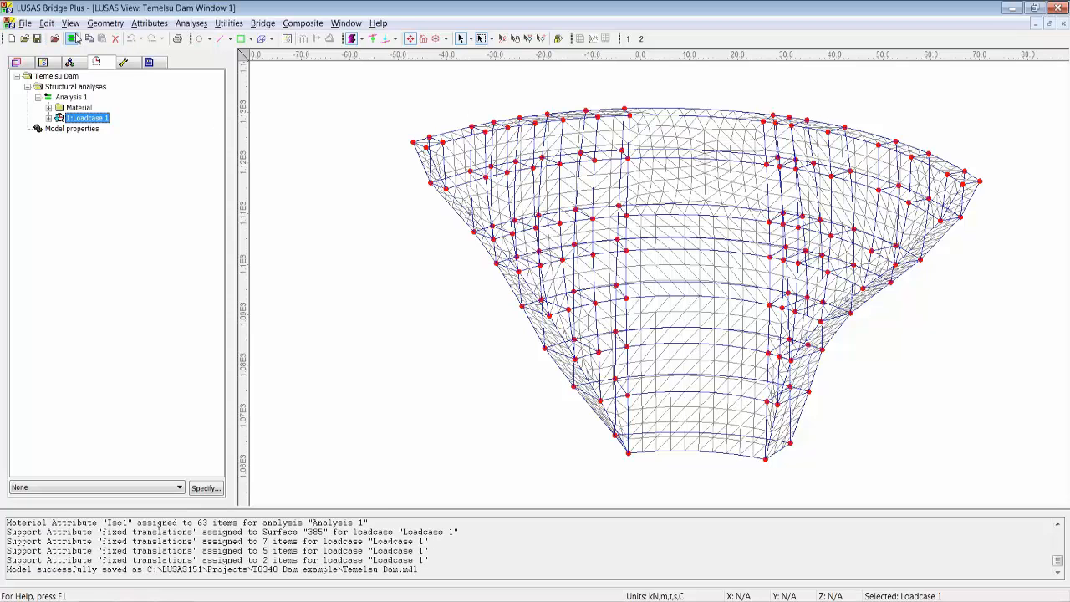
pyautogui.click(72, 39)
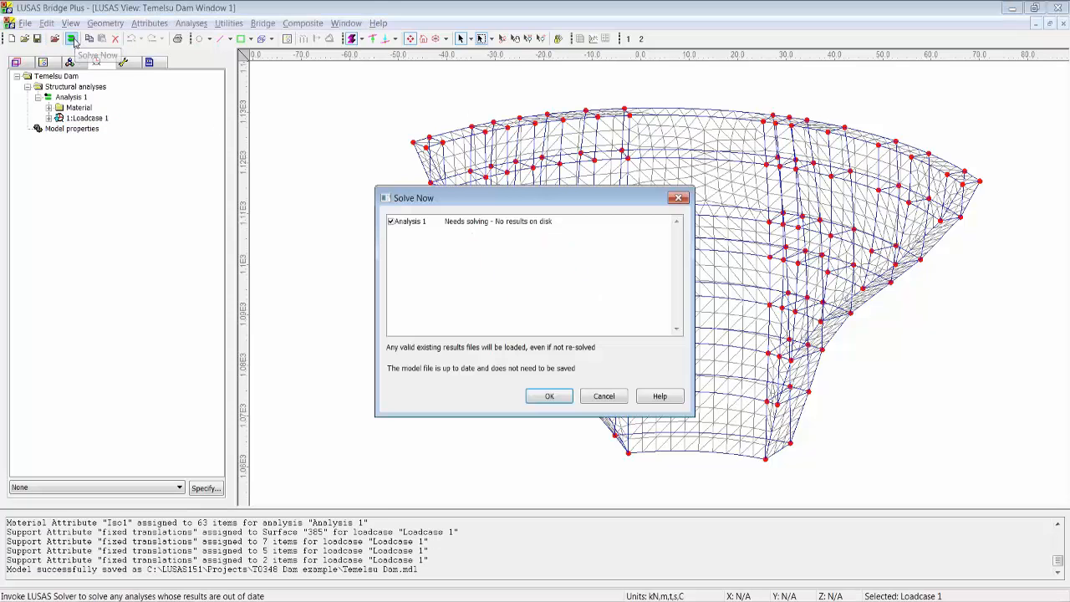
pyautogui.click(556, 397)
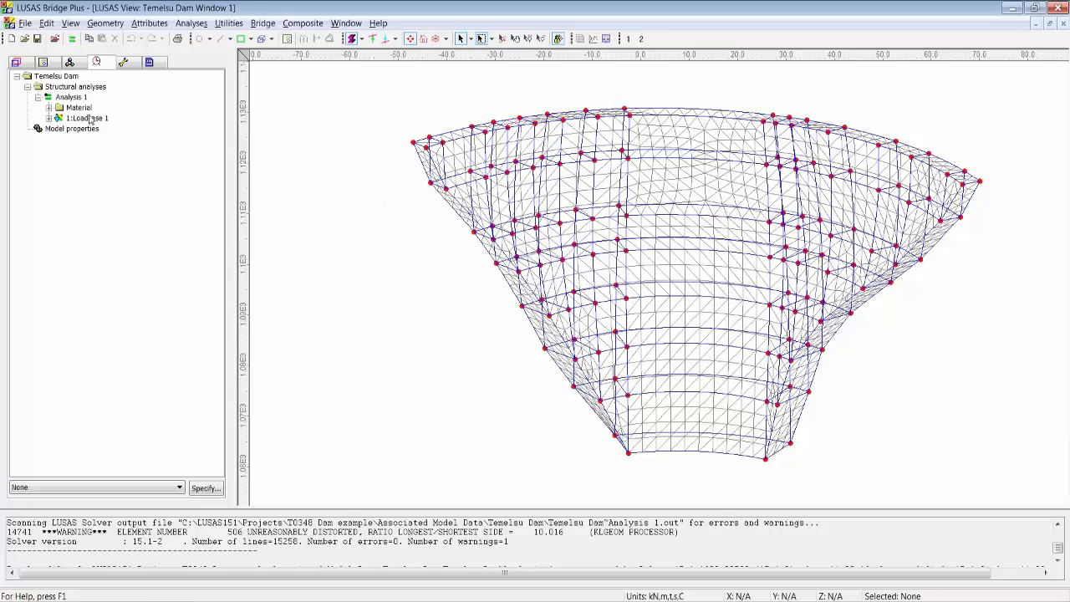
# - Display contours of the Stress - Solids entity, component SE, as averaged nodal results for Loadcase 1
pyautogui.click(87, 118)
pyautogui.click(334, 204)
pyautogui.rightClick(334, 203)
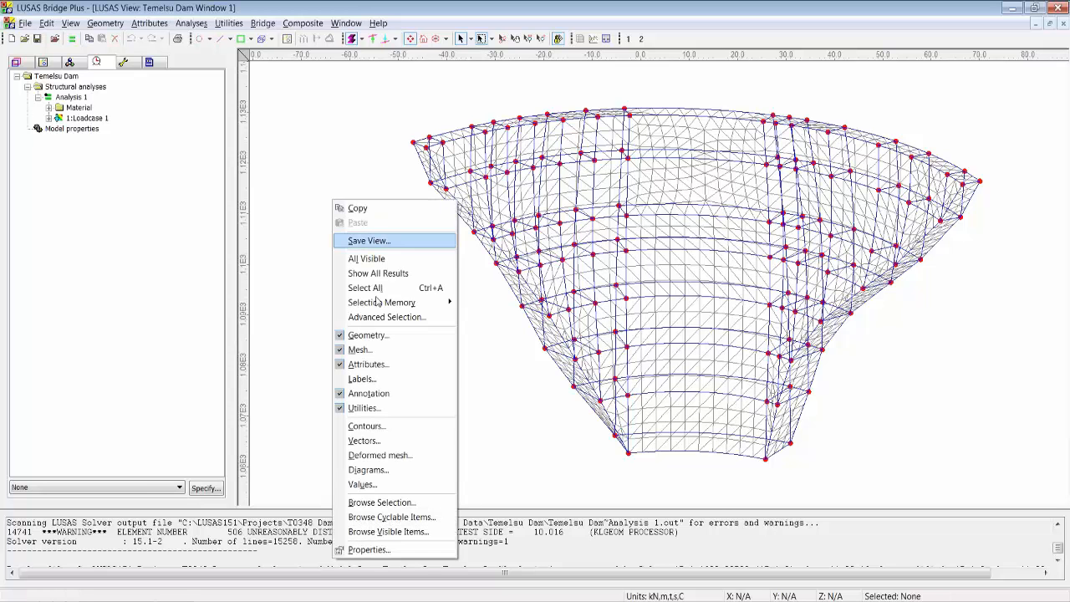
pyautogui.click(393, 426)
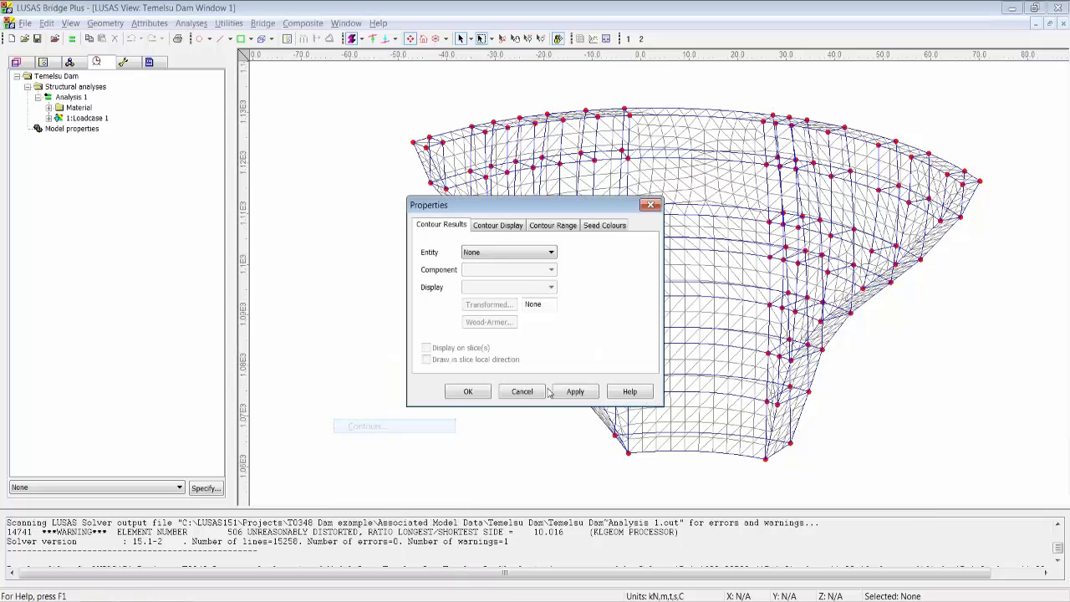
pyautogui.click(501, 253)
pyautogui.click(509, 280)
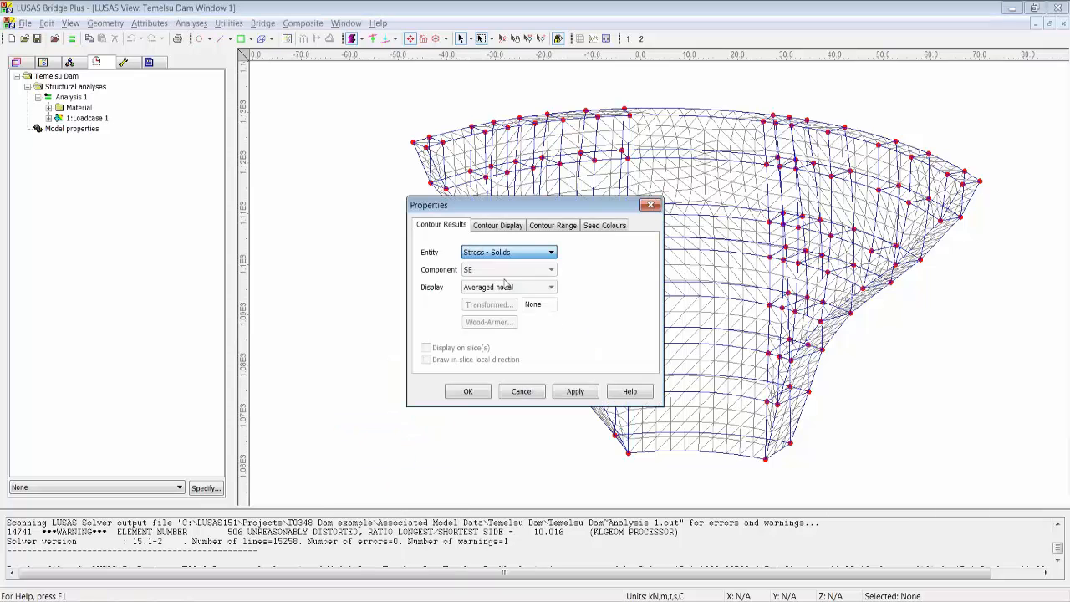
pyautogui.click(468, 393)
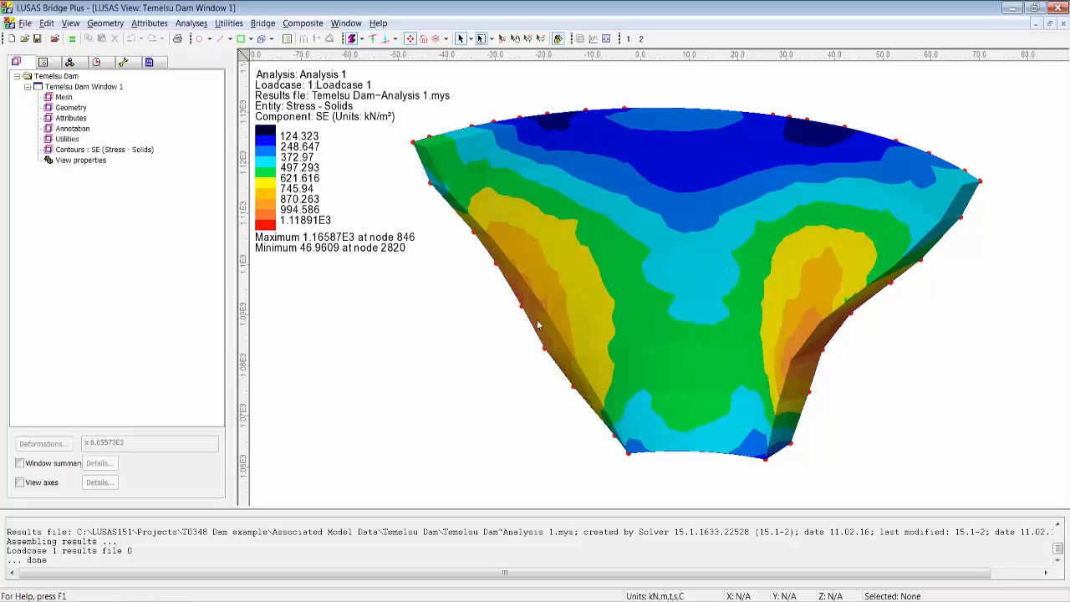
# - Inspect the stress contours on both faces of the dam, then set the view along the Y axis
pyautogui.click(501, 38)
pyautogui.moveTo(652, 358); pyautogui.dragTo(809, 359)
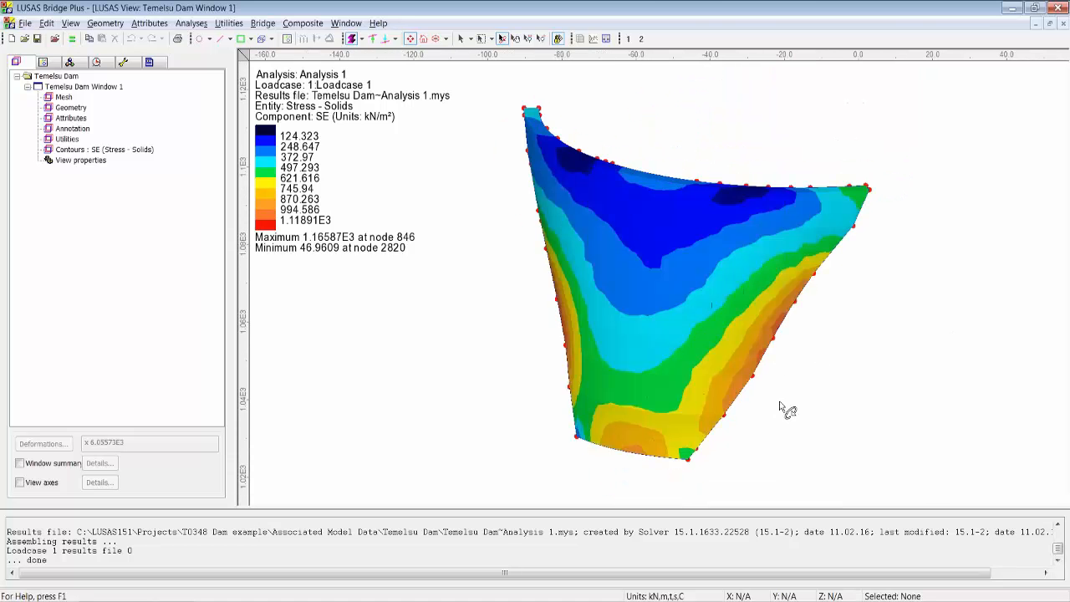
pyautogui.moveTo(786, 409); pyautogui.dragTo(549, 148)
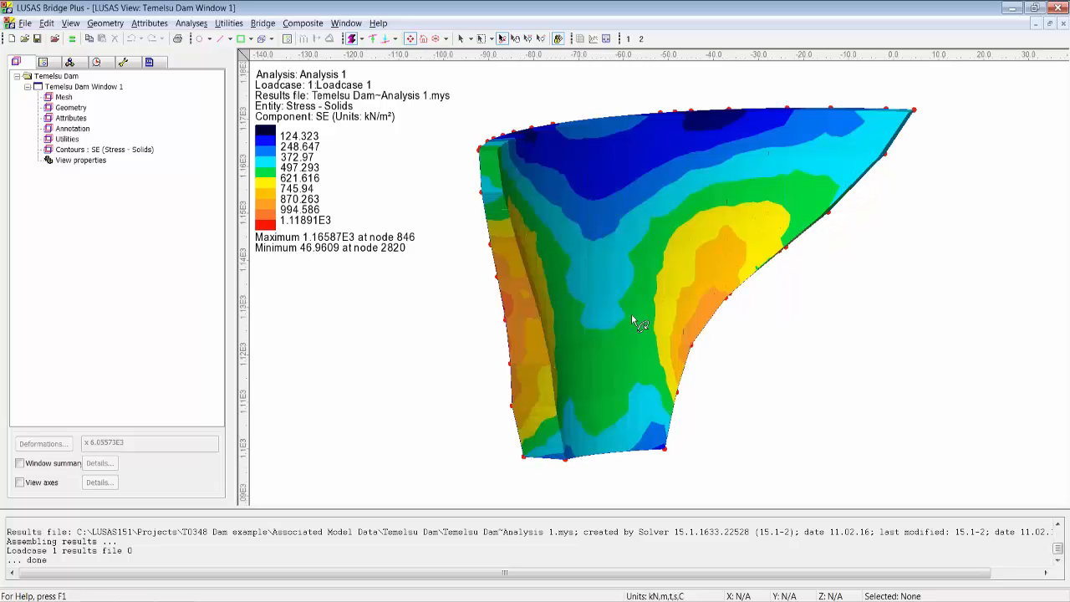
pyautogui.moveTo(637, 323); pyautogui.dragTo(547, 146)
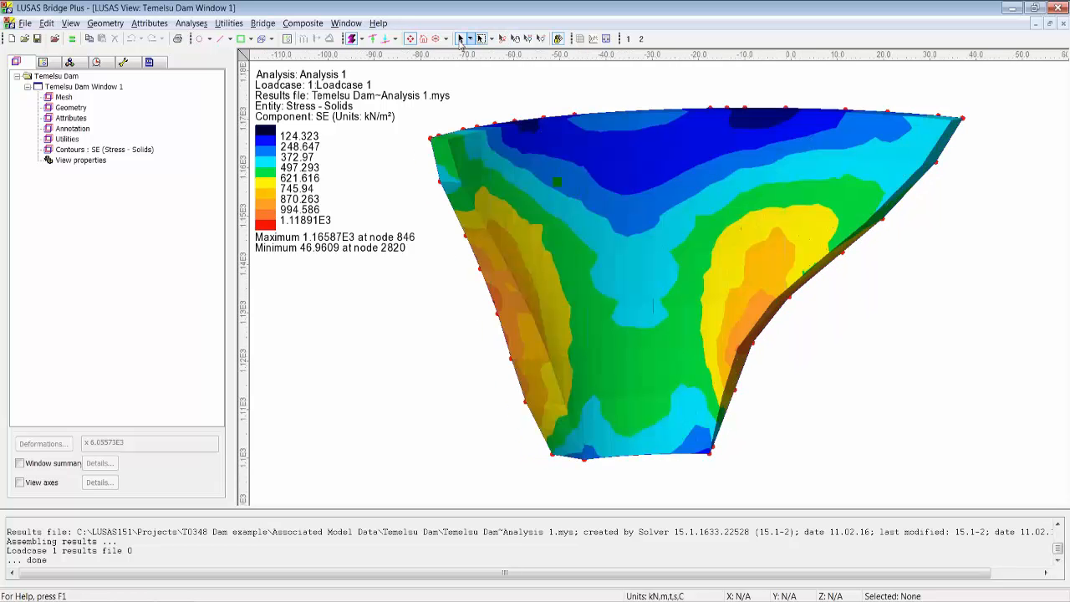
pyautogui.click(460, 39)
pyautogui.click(785, 596)
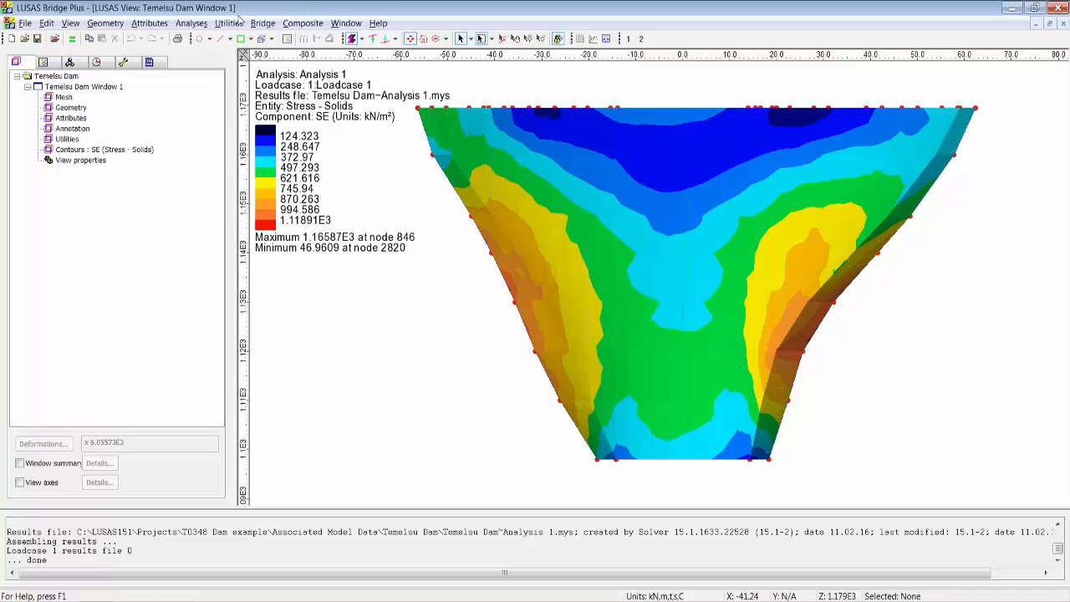
# - Define a birth and death attribute named "Deactivate" that deactivates elements with 100.0 percent to redistribute
pyautogui.click(150, 24)
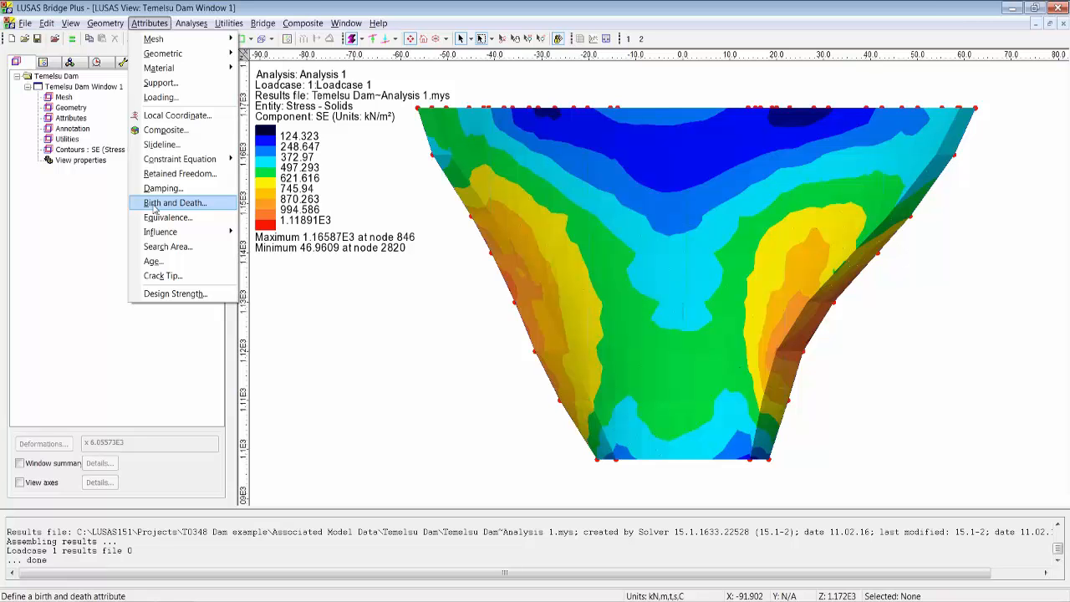
pyautogui.click(154, 204)
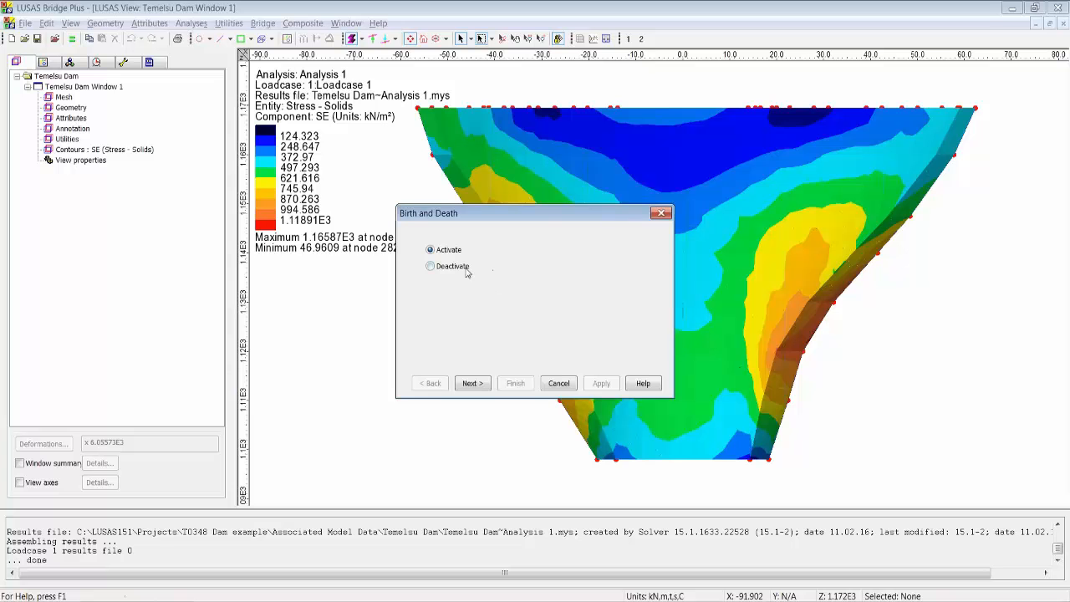
pyautogui.click(466, 268)
pyautogui.click(472, 383)
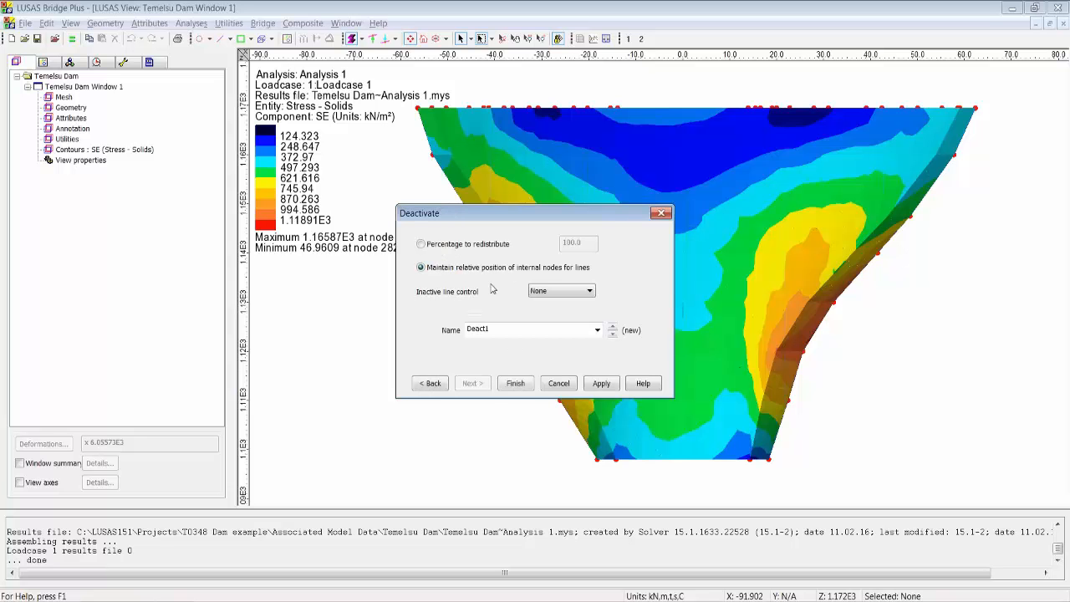
pyautogui.click(466, 244)
pyautogui.click(513, 330)
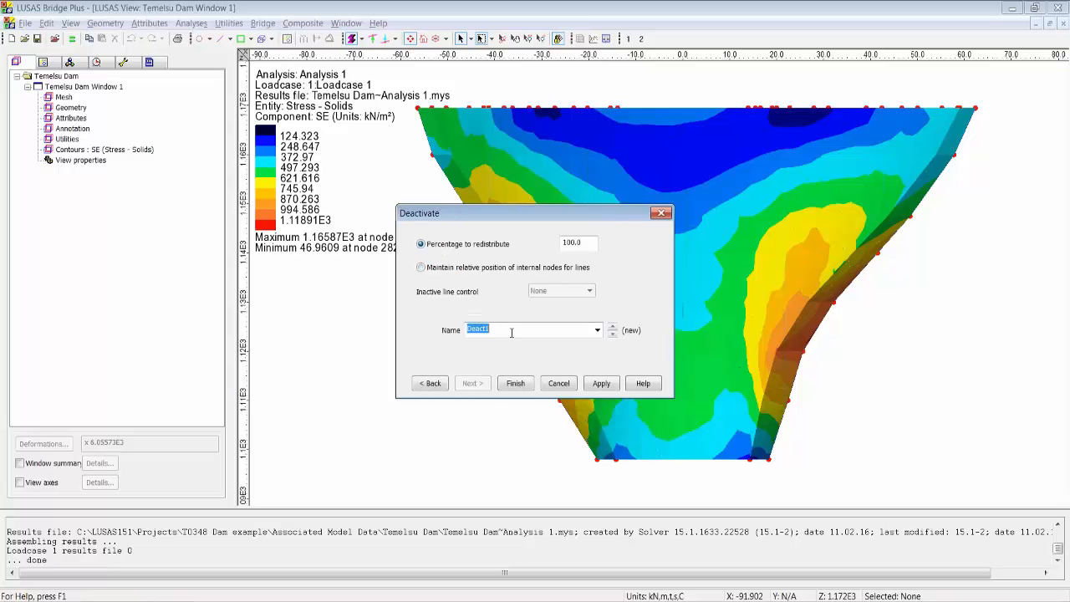
pyautogui.click(512, 332)
pyautogui.click(513, 384)
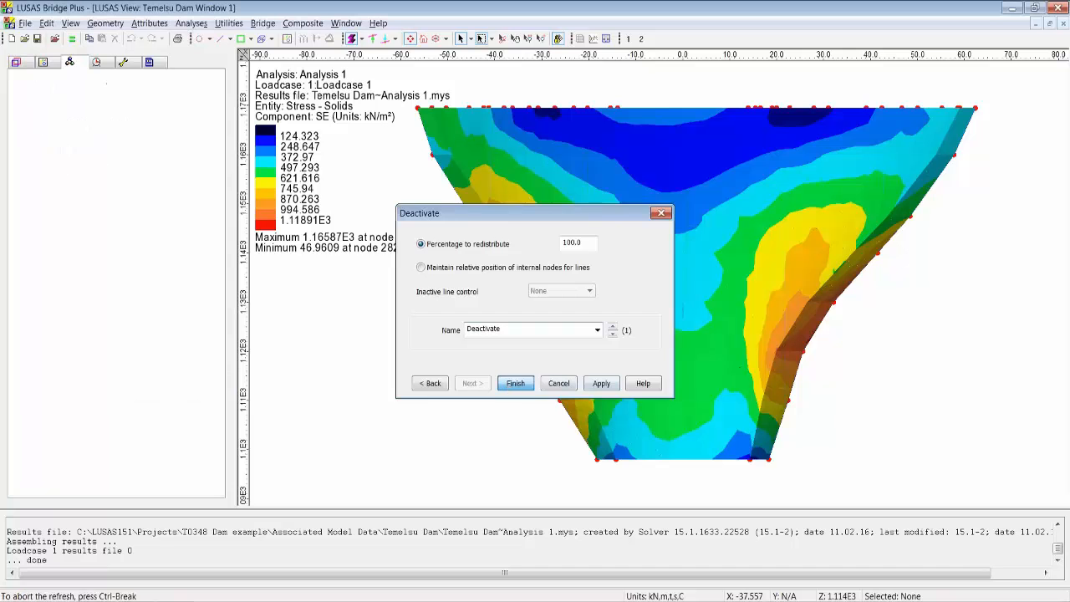
# - Define a birth and death attribute named "Activate" that activates elements
pyautogui.click(147, 23)
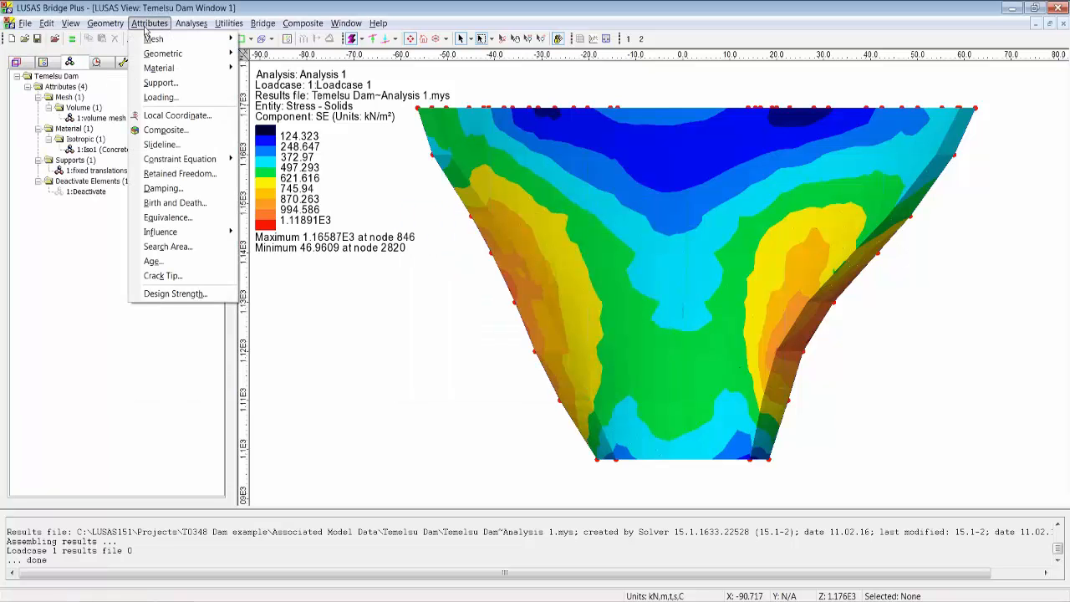
pyautogui.click(176, 203)
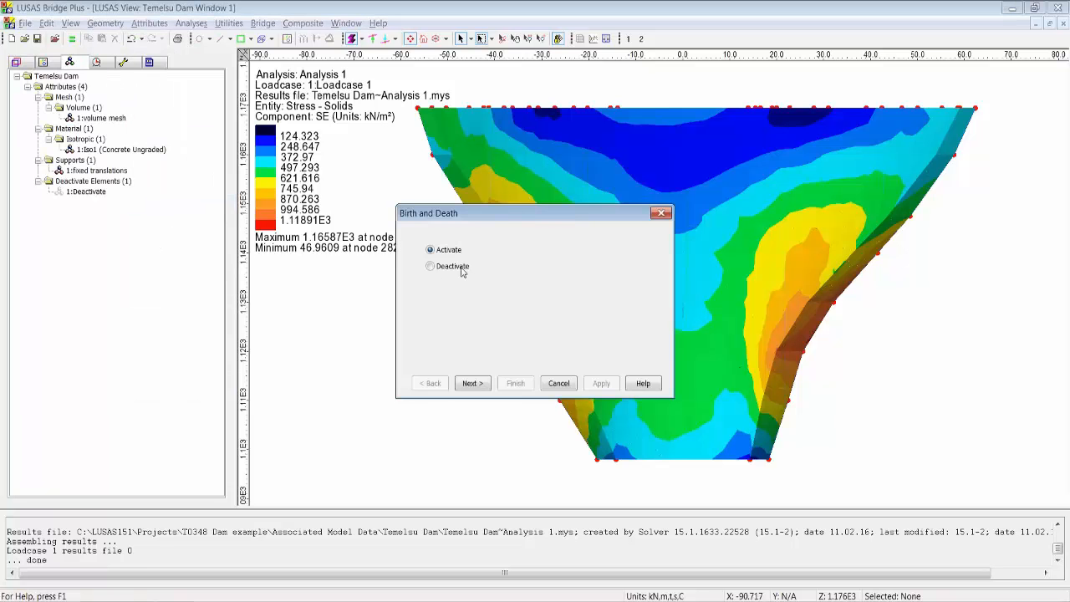
pyautogui.click(475, 384)
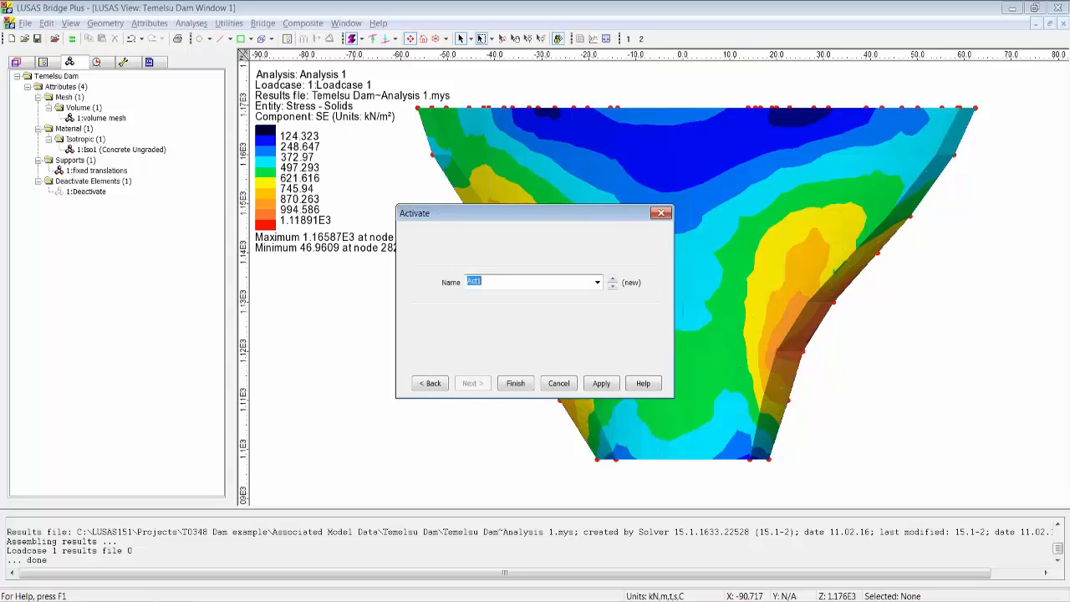
pyautogui.write('Activate')
pyautogui.click(515, 382)
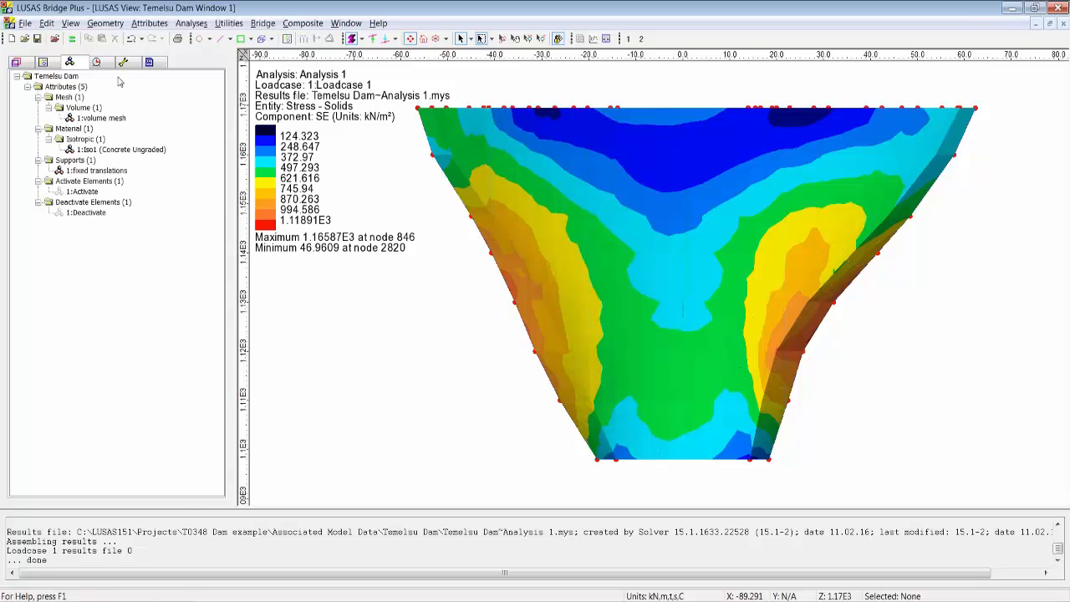
# - Create a new structural analysis named "Analysis 2 - staged construction" that inherits all properties from the base analysis
pyautogui.click(98, 63)
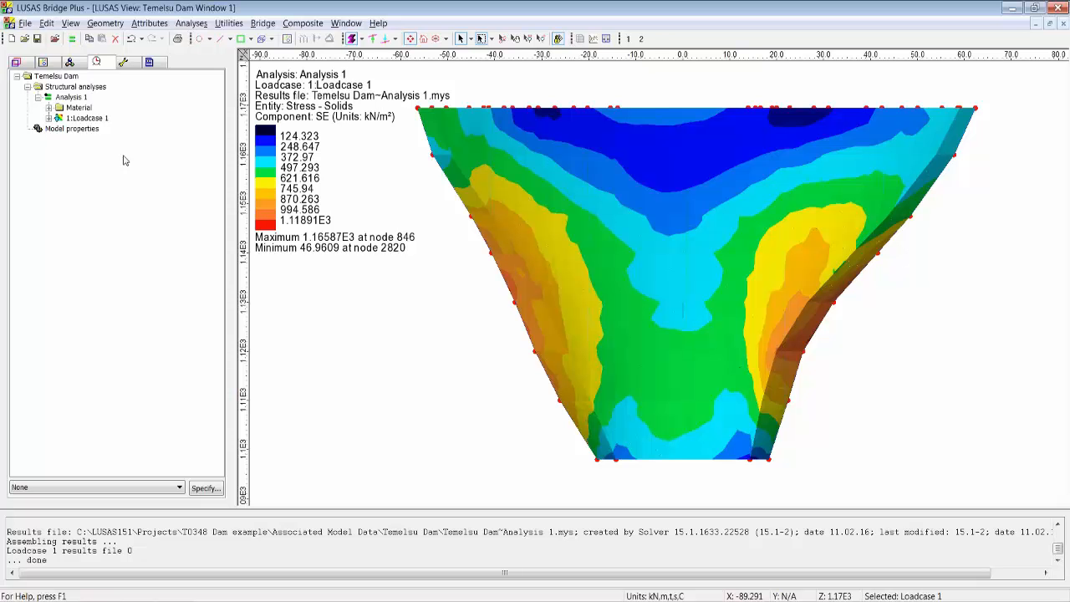
pyautogui.click(78, 99)
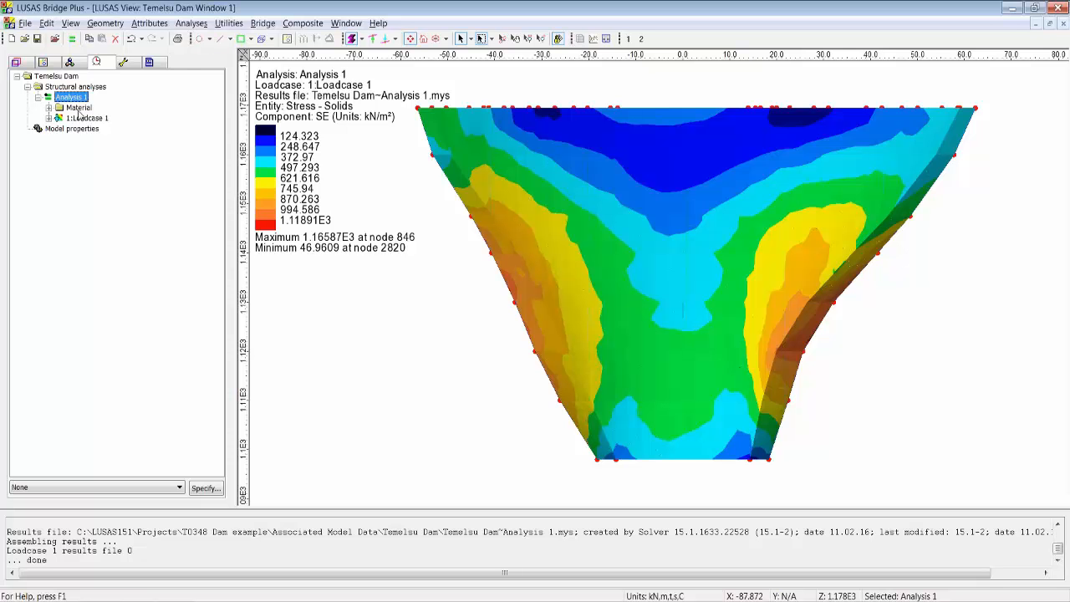
pyautogui.click(202, 23)
pyautogui.click(209, 40)
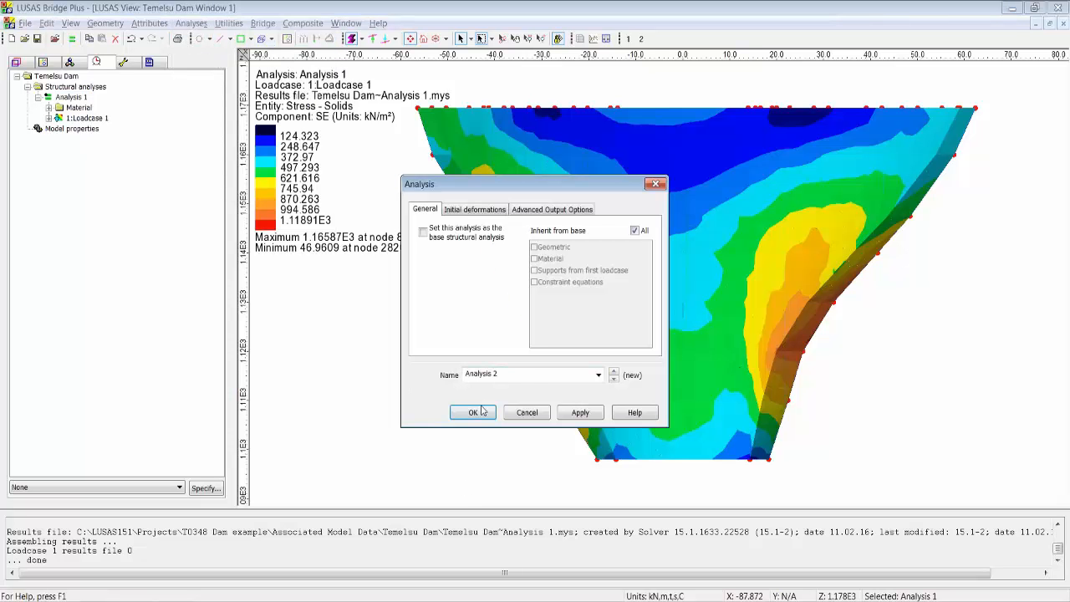
pyautogui.click(521, 373)
pyautogui.click(521, 374)
pyautogui.write('- staged construction')
pyautogui.click(474, 412)
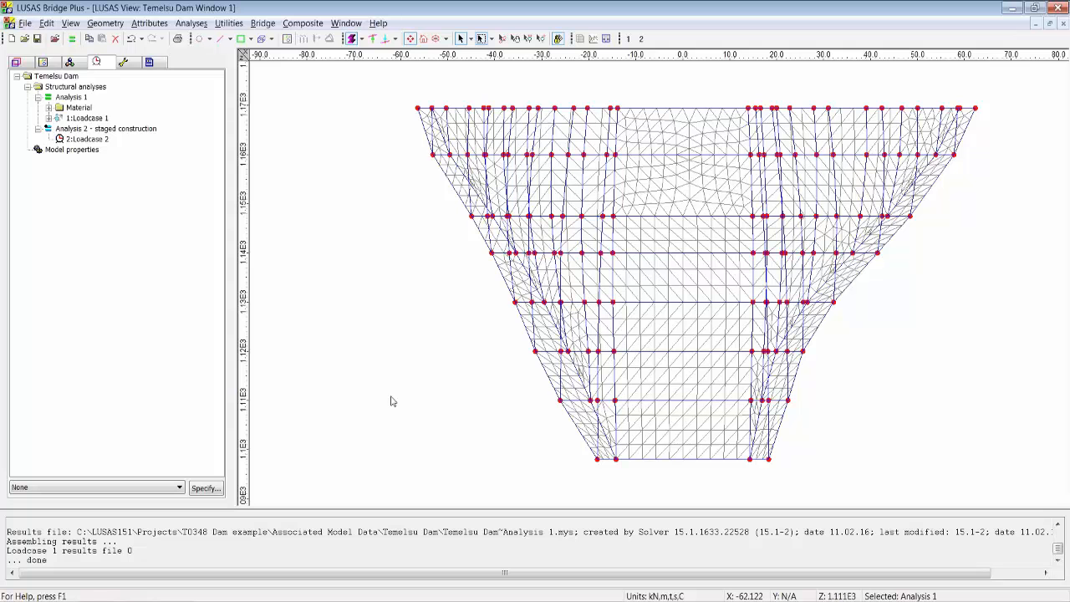
# - Rename the loadcase of the staged construction analysis as "Pour 1"
pyautogui.click(91, 139)
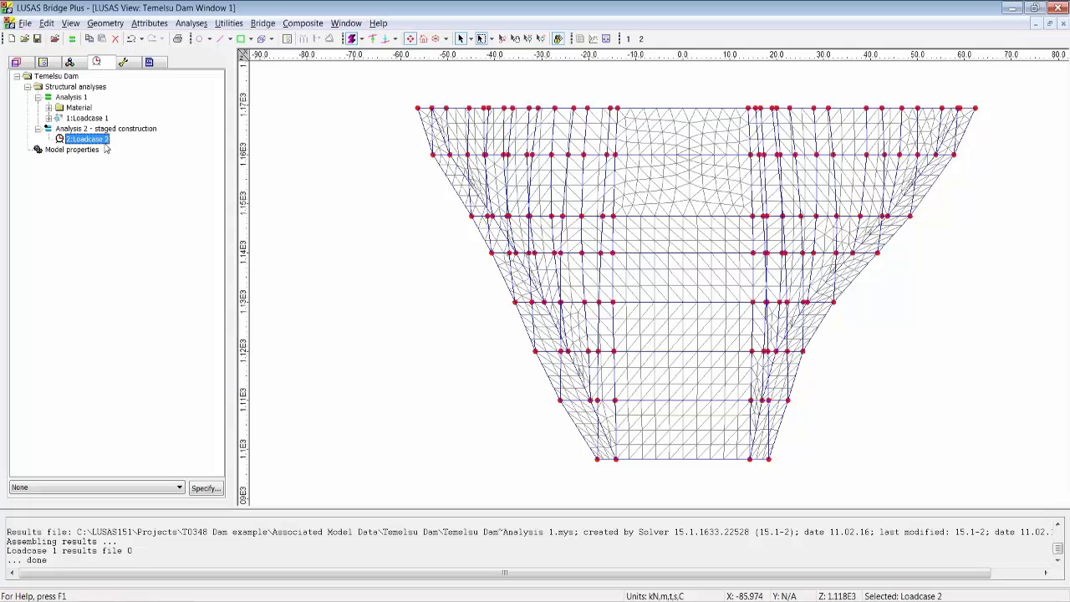
pyautogui.click(103, 141)
pyautogui.write('Pour 1')
pyautogui.press('Return')
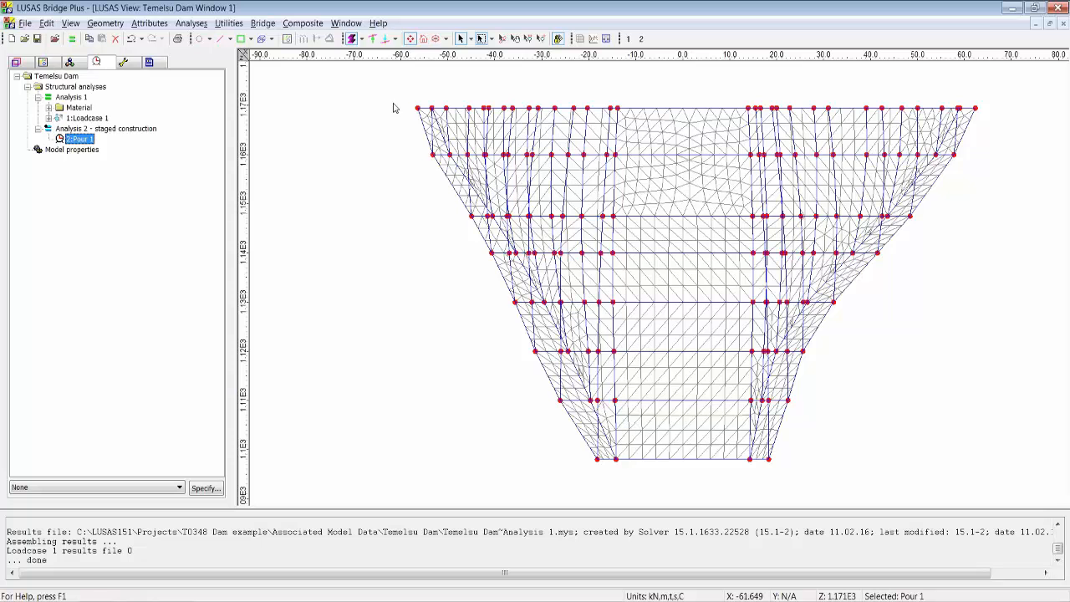
# - Assign the "Deactivate" attribute to all volumes above the dam's lowest lift for loadcase Pour 1 of Analysis 2
pyautogui.moveTo(390, 87); pyautogui.dragTo(493, 266)
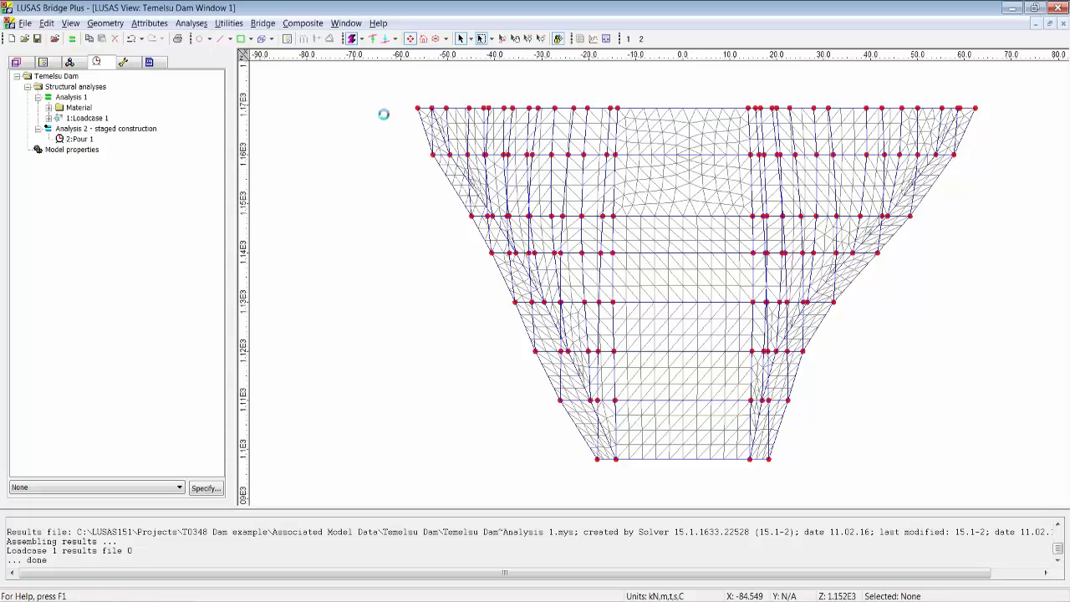
pyautogui.moveTo(380, 90); pyautogui.dragTo(1069, 416)
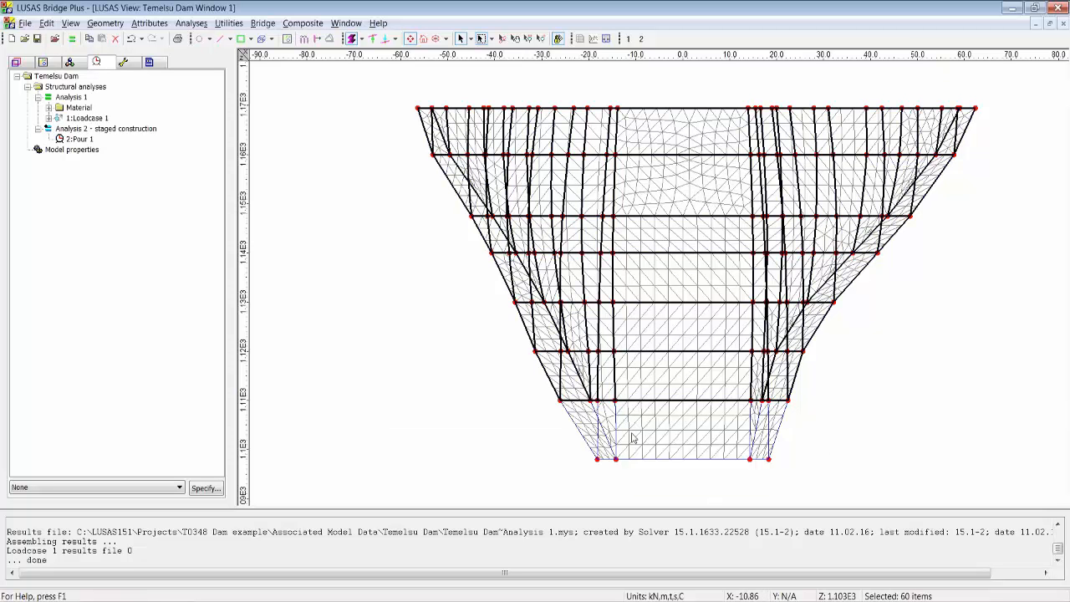
pyautogui.moveTo(633, 437)
pyautogui.click(70, 63)
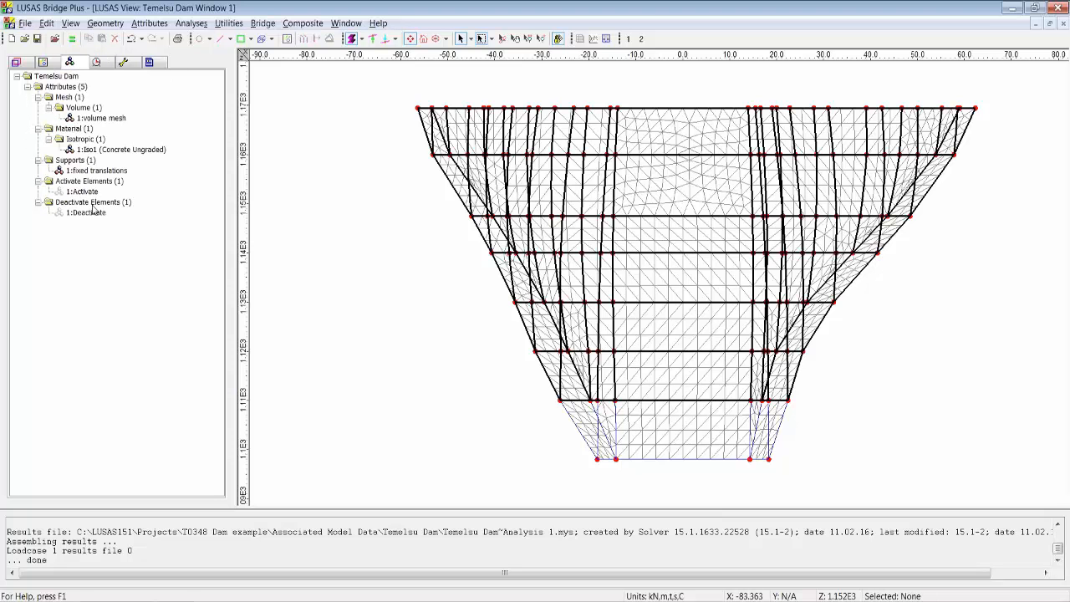
pyautogui.moveTo(589, 278); pyautogui.dragTo(589, 278)
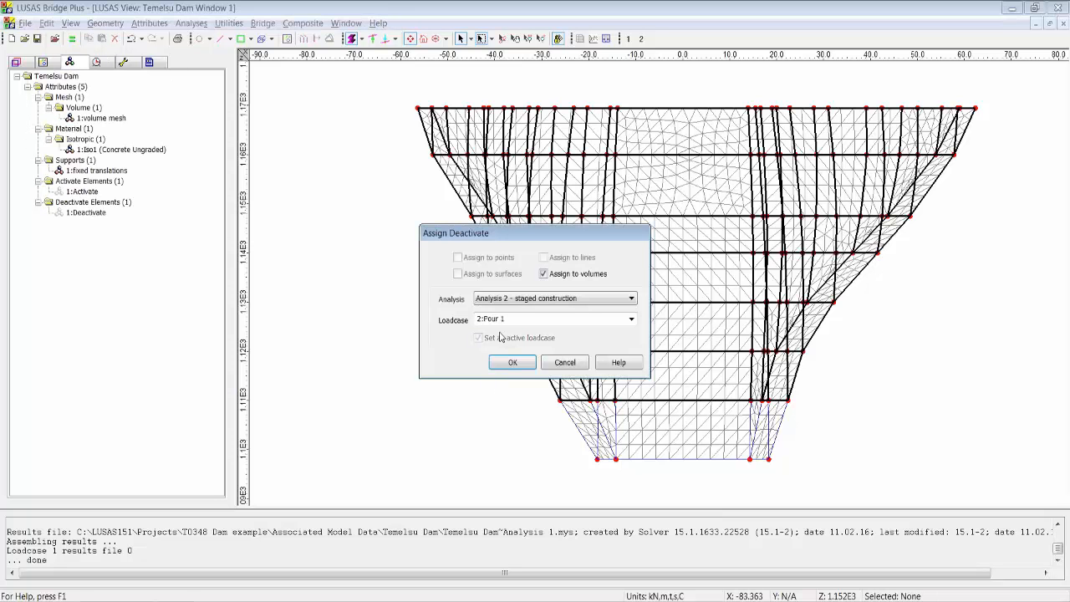
pyautogui.click(512, 361)
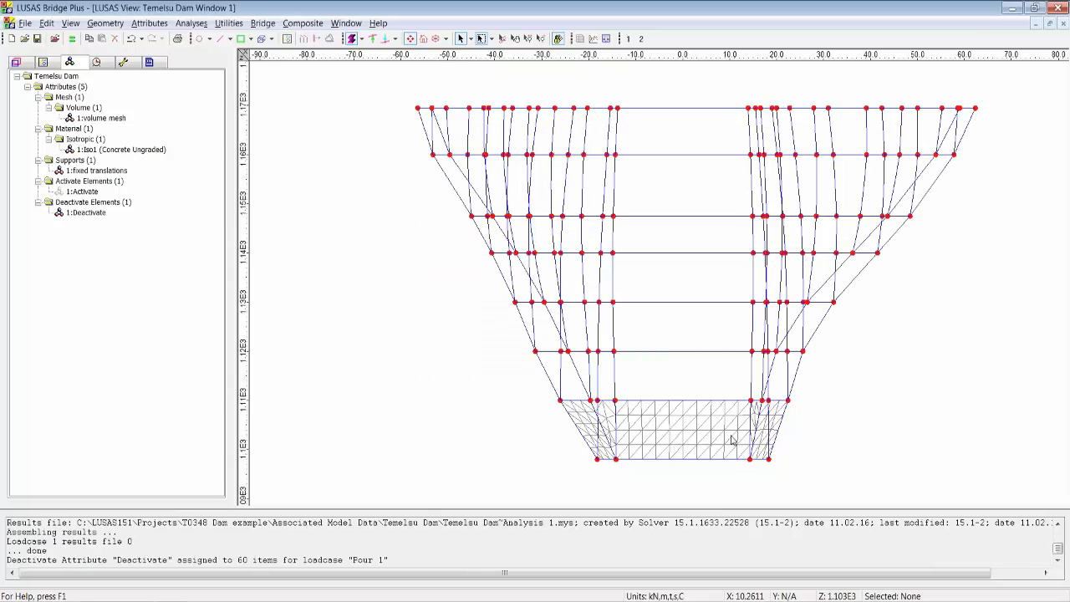
# - Assign the "Activate" attribute to the volumes of the second lift from the base for loadcase Pour 2 of Analysis 2
pyautogui.moveTo(507, 349); pyautogui.dragTo(839, 420)
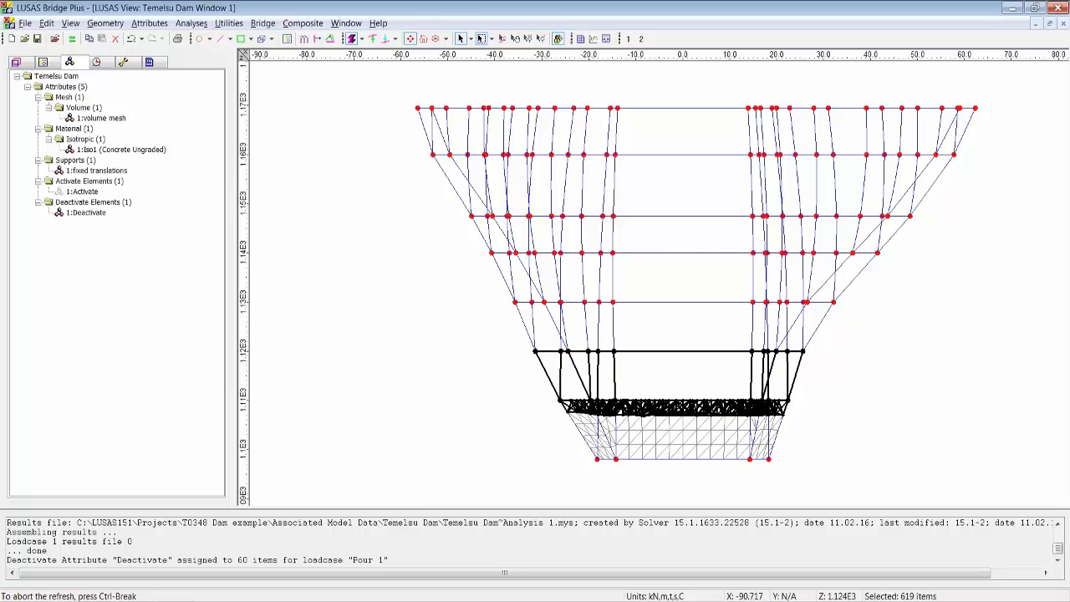
pyautogui.click(460, 373)
pyautogui.moveTo(838, 443); pyautogui.dragTo(483, 312)
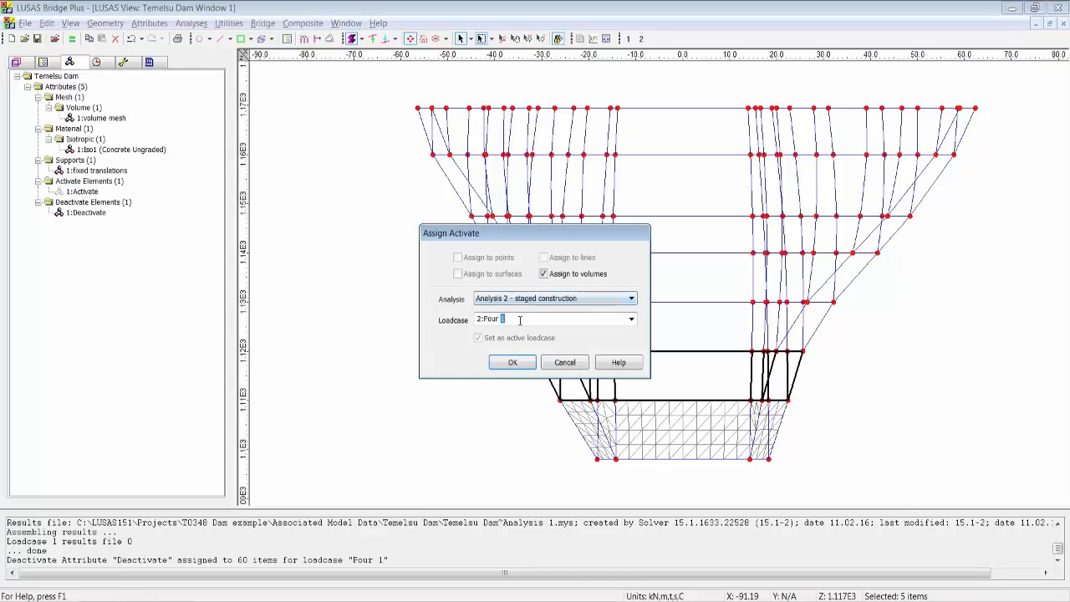
pyautogui.click(524, 364)
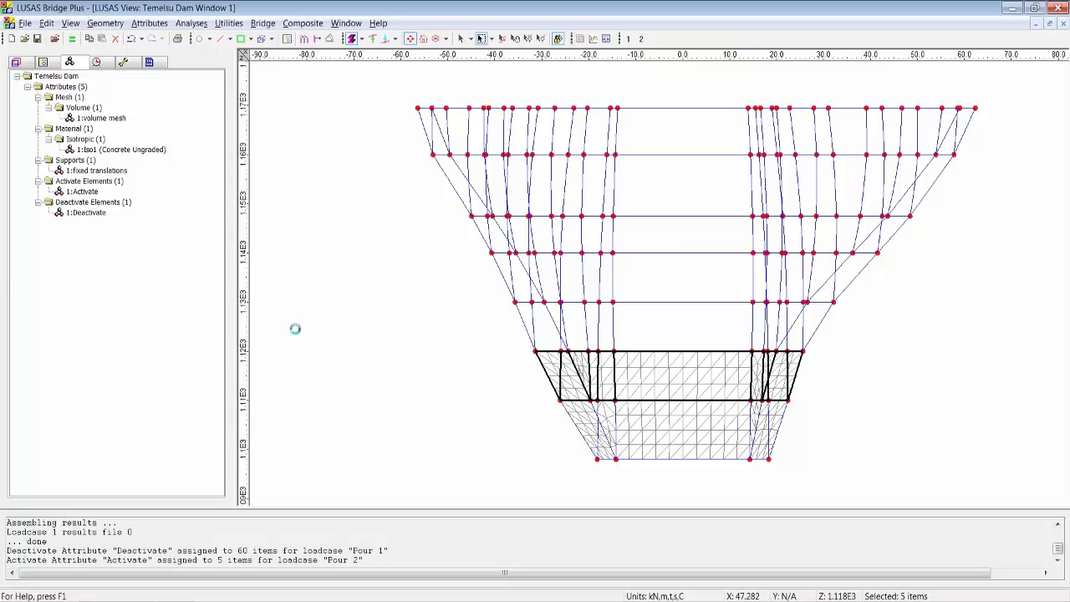
# - Assign the "Activate" attribute to the volumes of the dam's third lift for a new loadcase Pour 3 in Analysis 2
pyautogui.moveTo(415, 251); pyautogui.dragTo(416, 252)
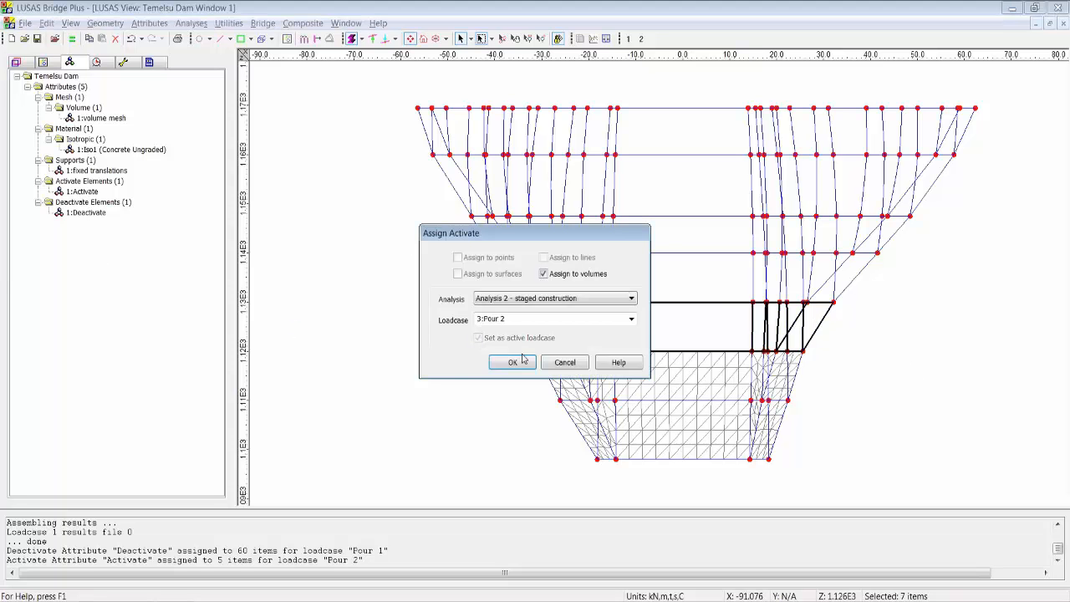
pyautogui.press('Down')
pyautogui.click(512, 366)
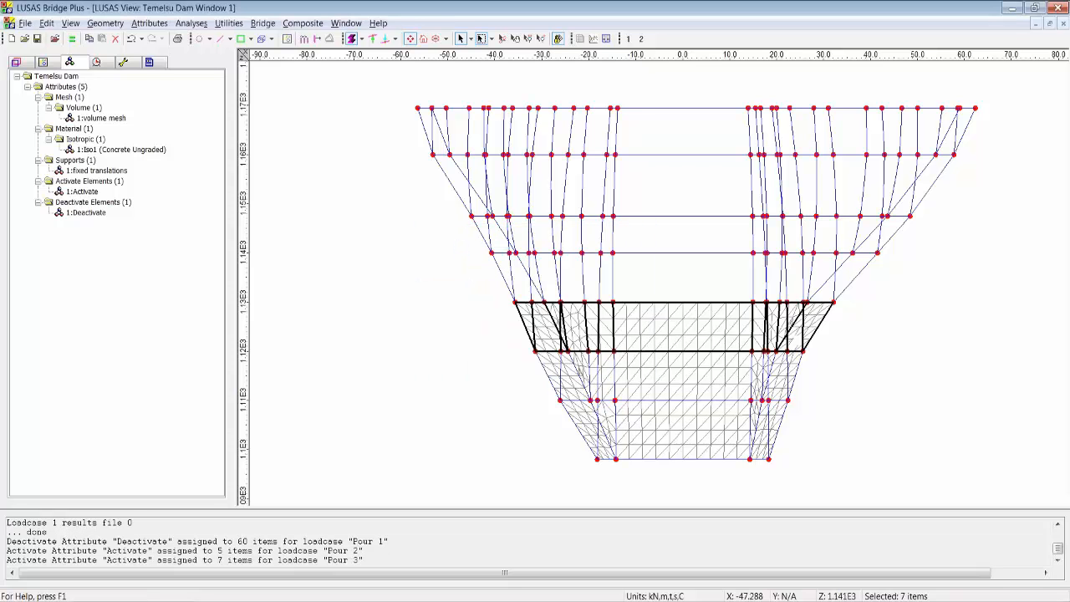
# - Assign the "Activate" attribute to the volumes of the dam's fourth lift for a new loadcase Pour 4 in Analysis 2
pyautogui.moveTo(460, 248); pyautogui.dragTo(858, 303)
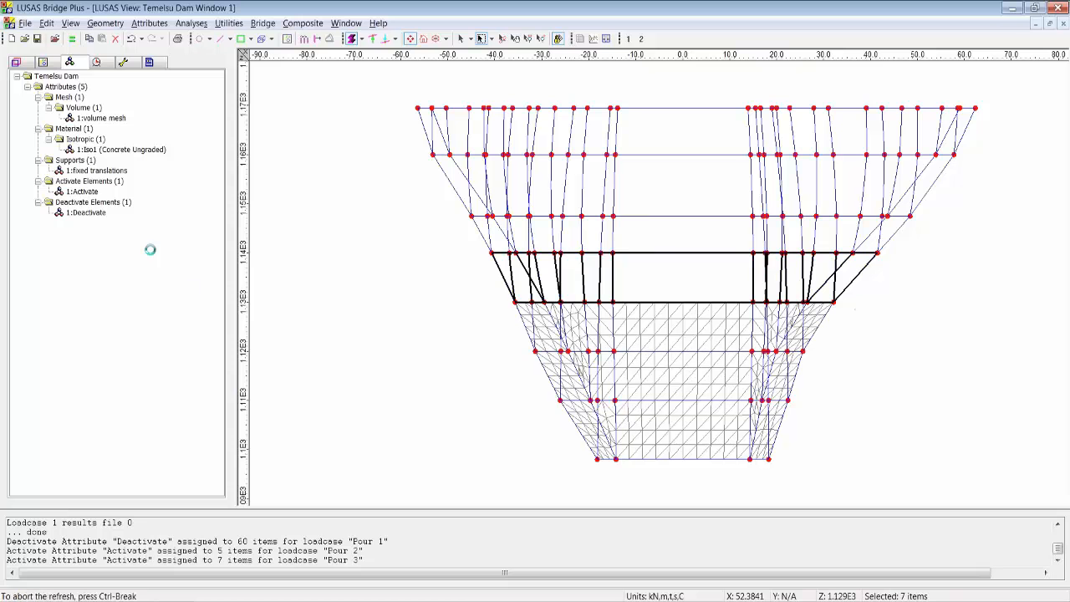
pyautogui.click(84, 192)
pyautogui.click(85, 192)
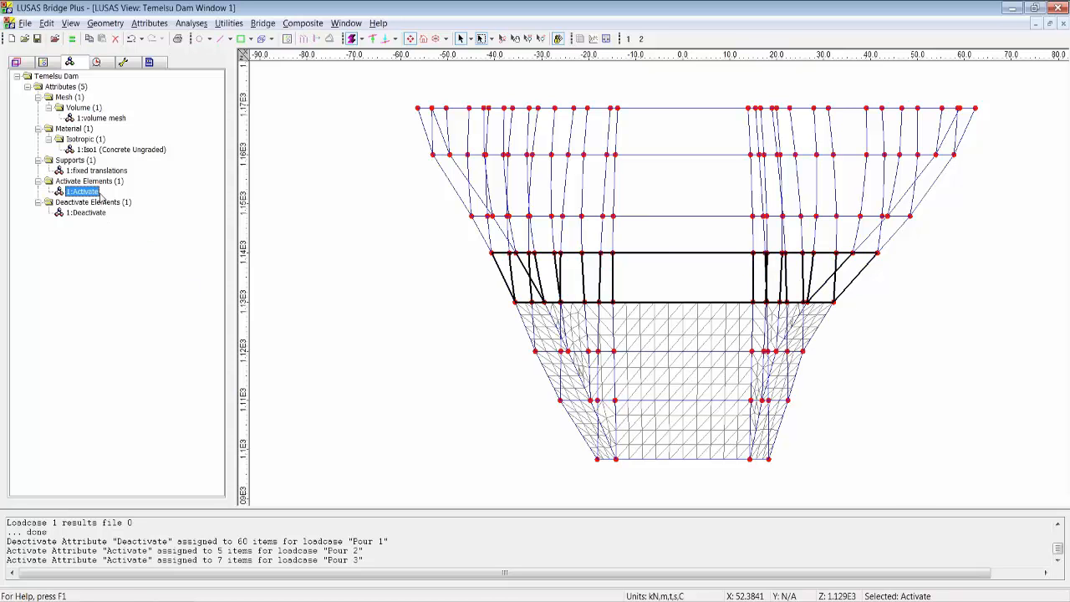
pyautogui.moveTo(98, 199); pyautogui.dragTo(515, 306)
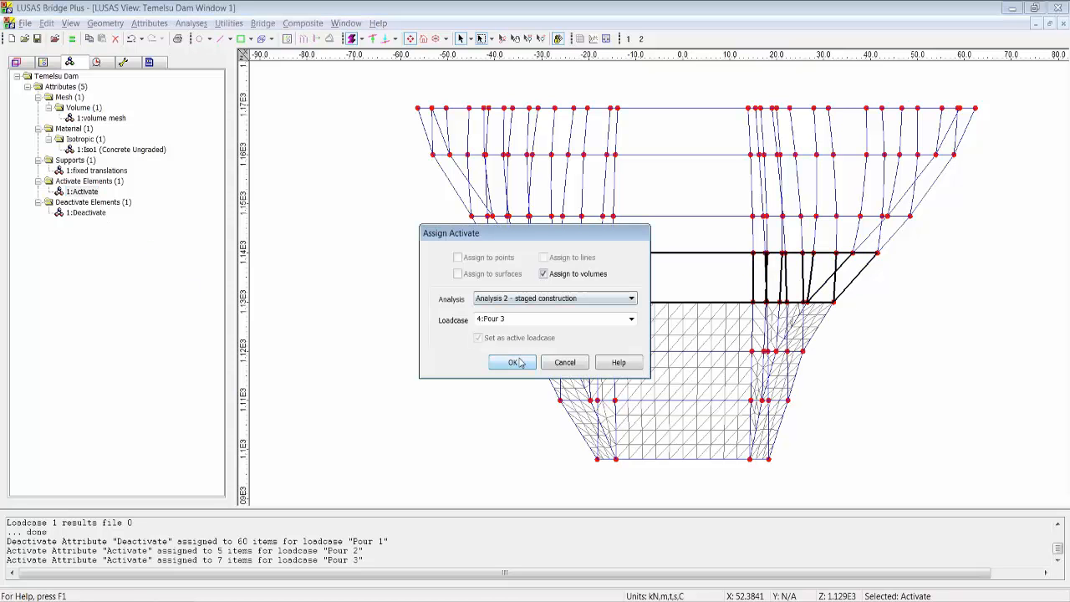
pyautogui.write('Pour 4')
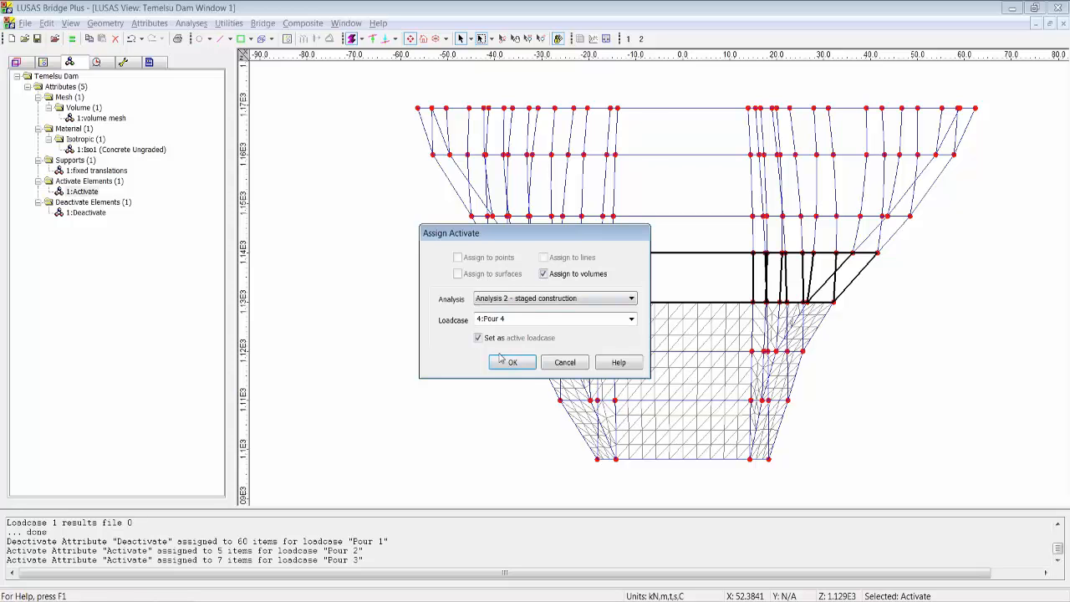
pyautogui.click(513, 361)
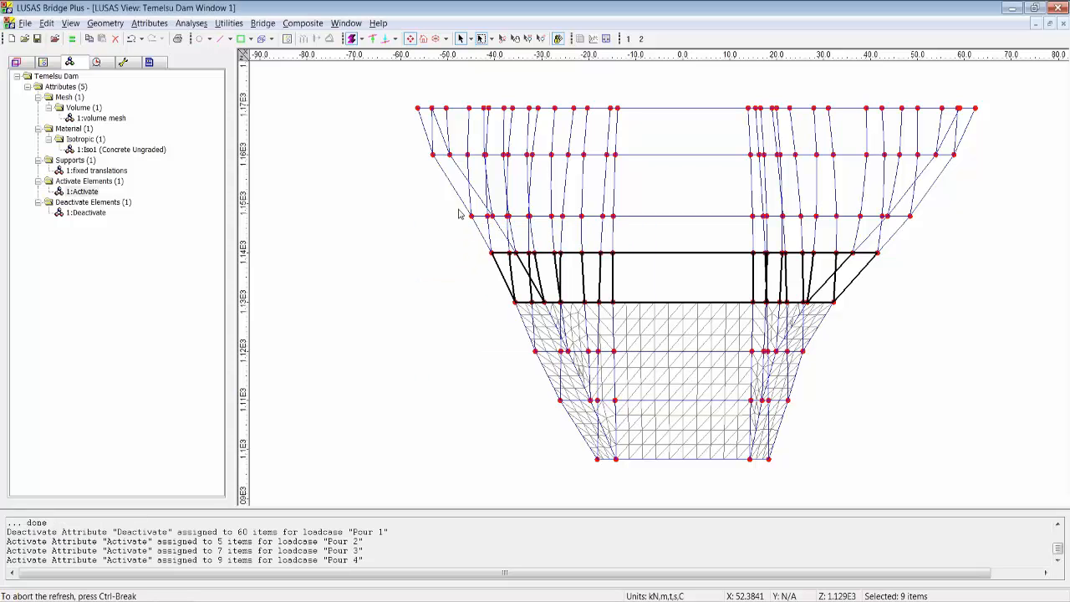
# - Assign the "Activate" attribute to the volumes of the dam's fifth lift for a new loadcase Pour 5 in Analysis 2
pyautogui.moveTo(450, 211); pyautogui.dragTo(963, 269)
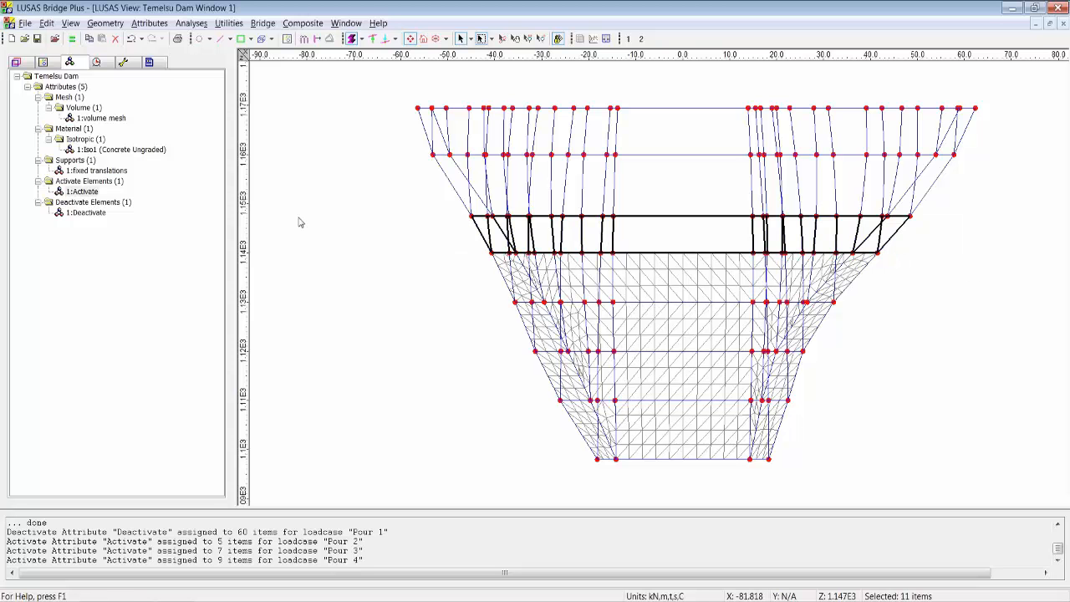
pyautogui.click(87, 192)
pyautogui.moveTo(465, 217); pyautogui.dragTo(468, 219)
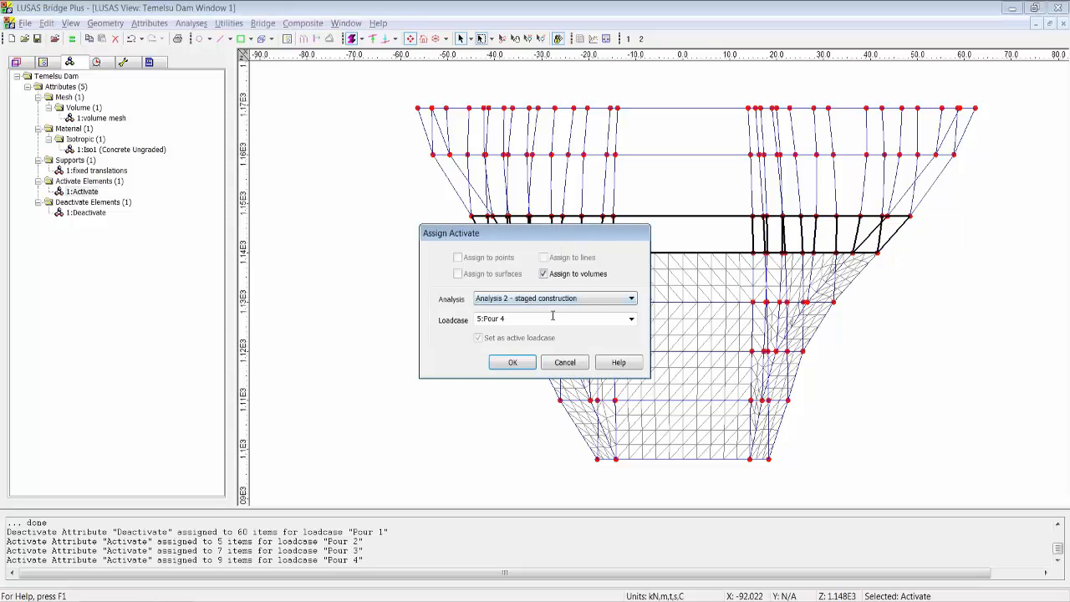
pyautogui.click(543, 321)
pyautogui.press('BackSpace')
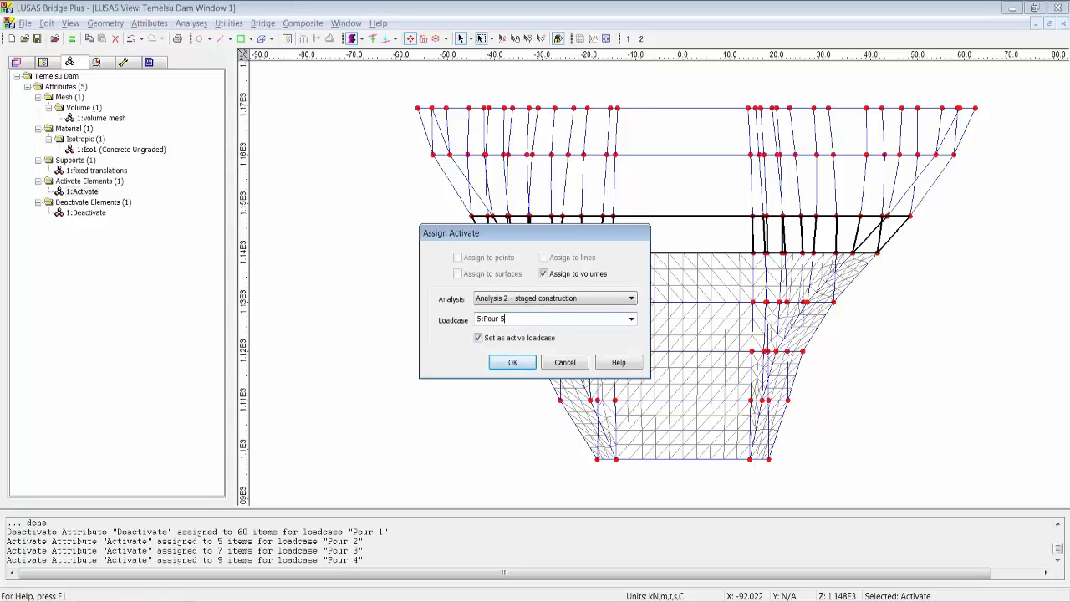
pyautogui.click(516, 361)
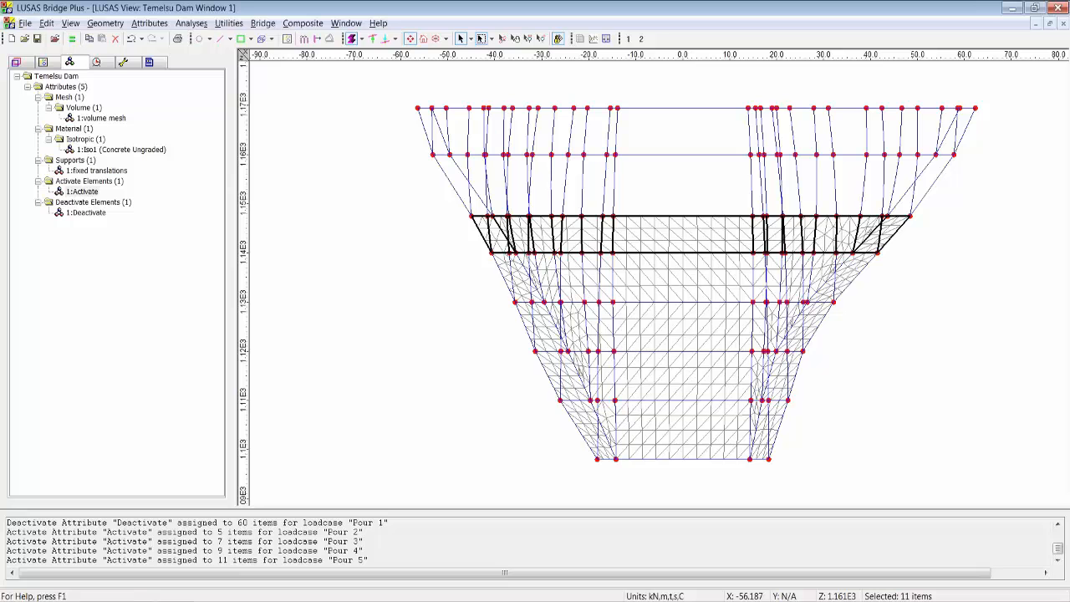
# - Assign the "Activate" attribute to the volumes of the dam's sixth lift for a new loadcase Pour 6 in Analysis 2
pyautogui.click(410, 158)
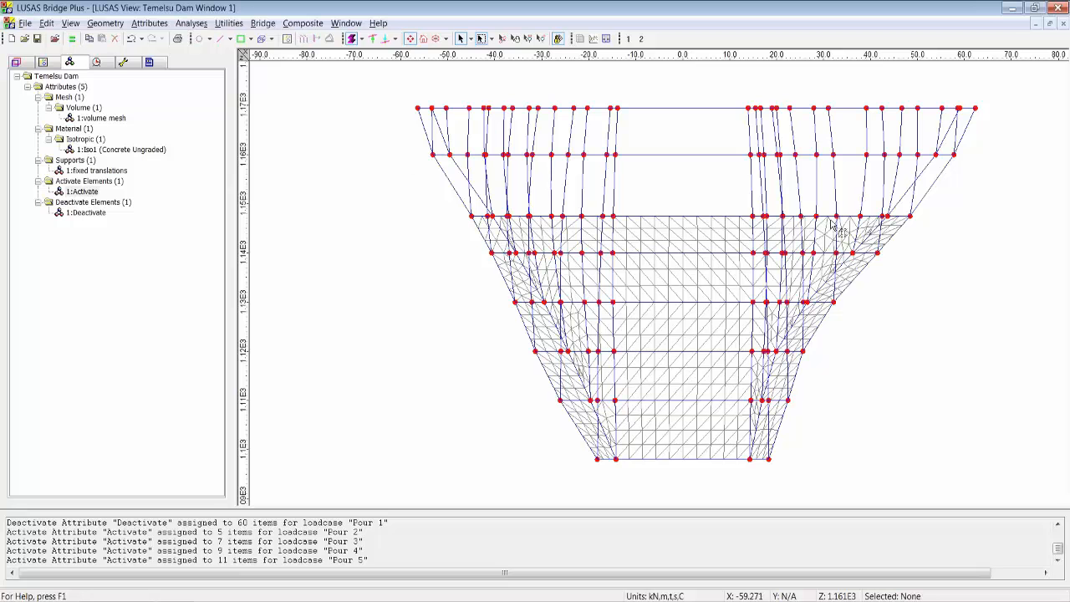
pyautogui.moveTo(836, 227); pyautogui.dragTo(1048, 237)
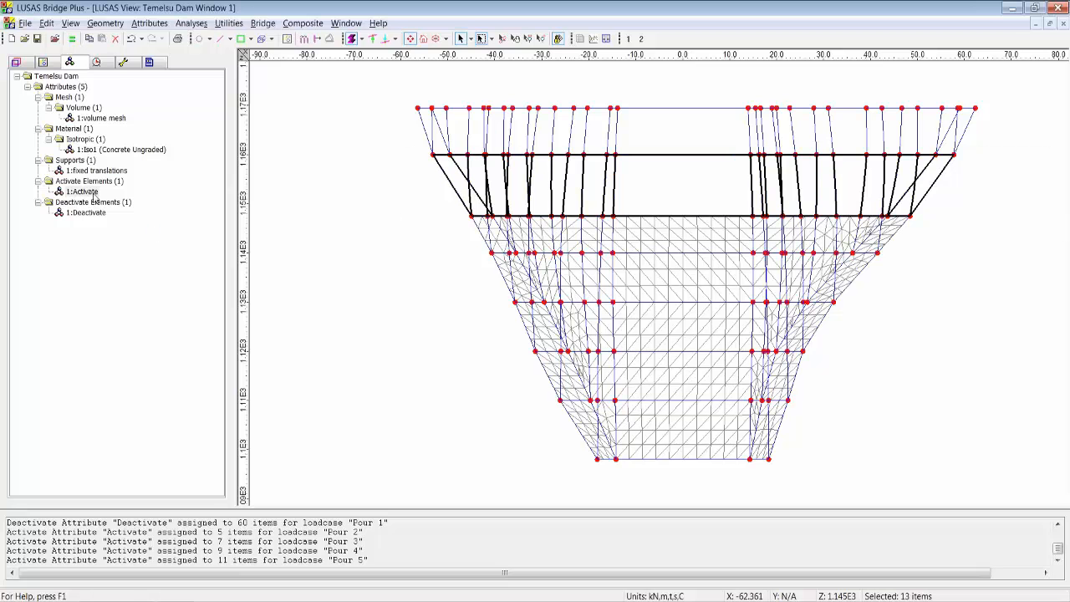
pyautogui.moveTo(83, 191); pyautogui.dragTo(514, 313)
pyautogui.doubleClick(518, 323)
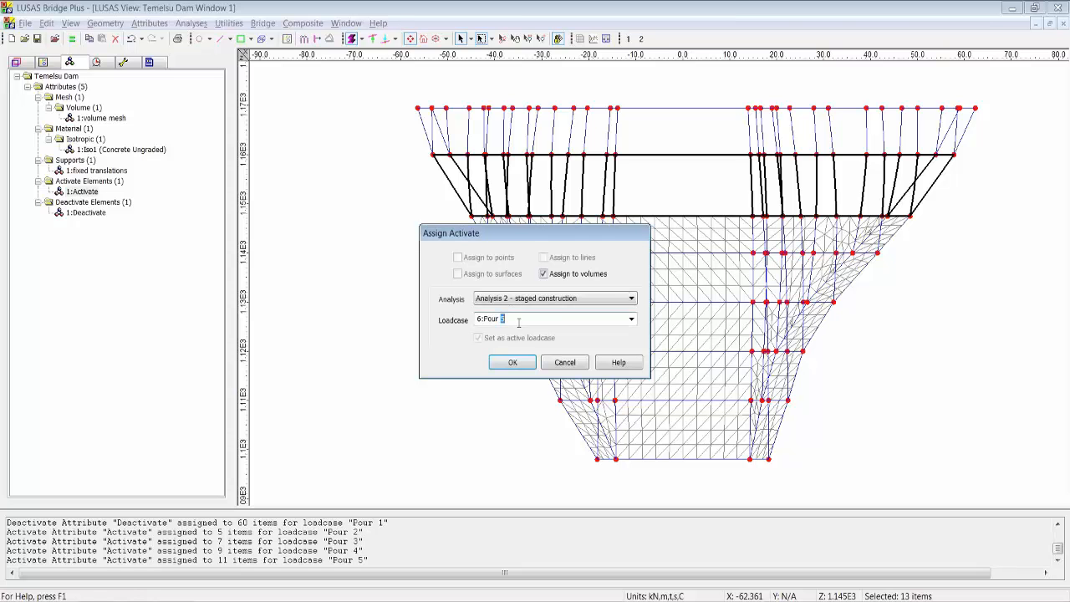
pyautogui.write('6')
pyautogui.click(512, 362)
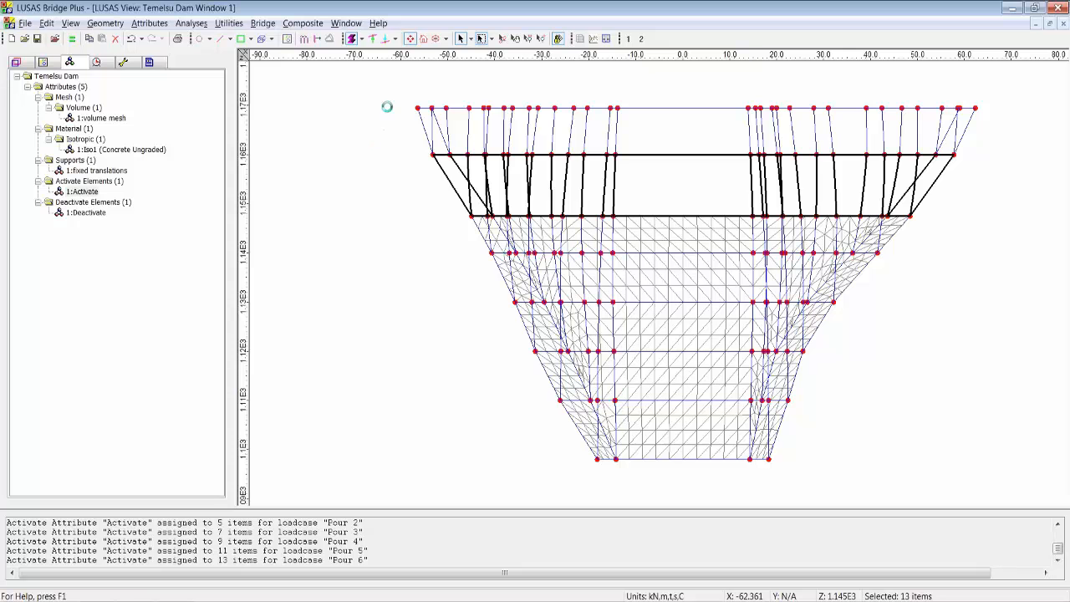
# - Assign the "Activate" attribute to the volumes of the dam's uppermost lift for a new loadcase Pour 7 in Analysis 2
pyautogui.click(391, 107)
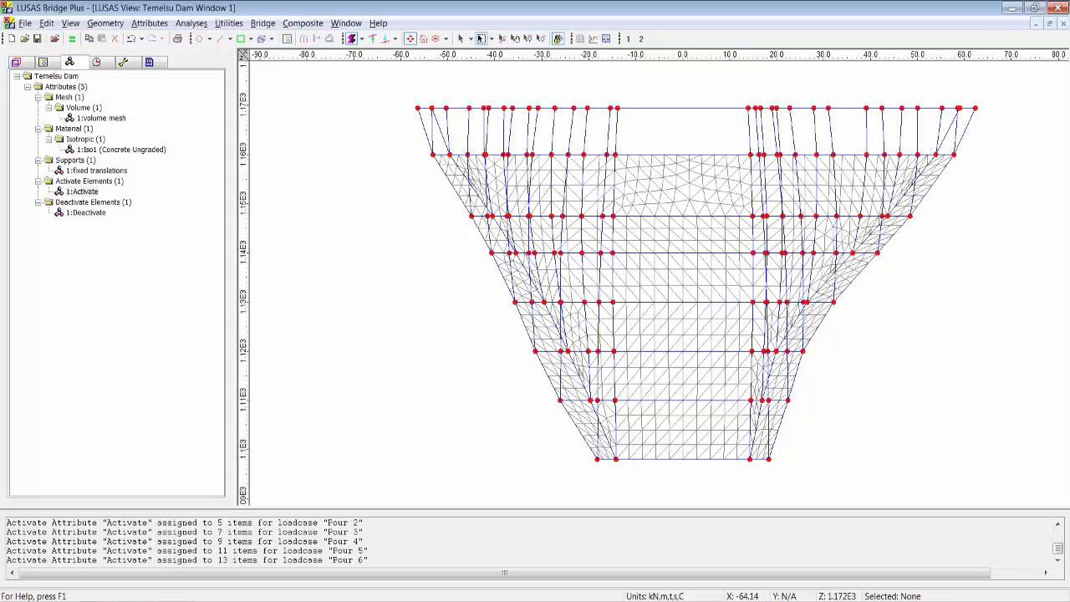
pyautogui.moveTo(382, 96); pyautogui.dragTo(1043, 162)
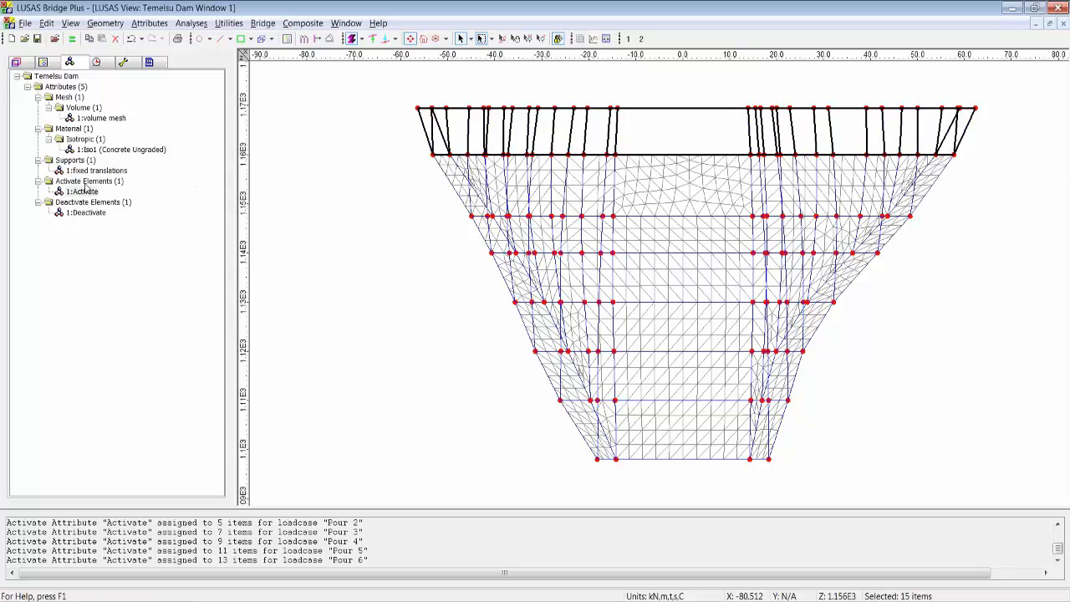
pyautogui.moveTo(423, 222); pyautogui.dragTo(424, 222)
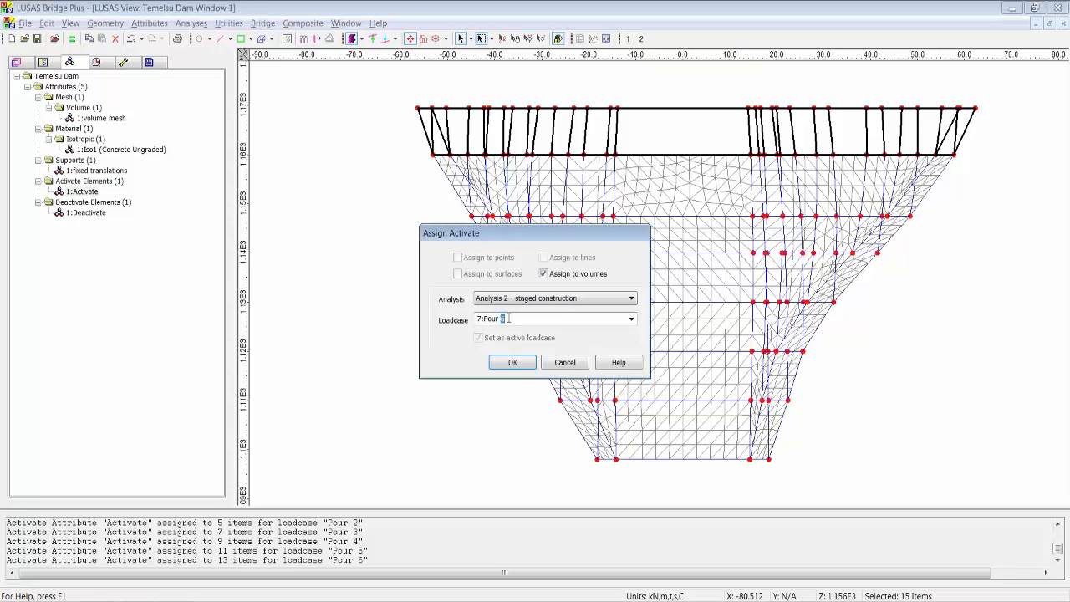
pyautogui.click(511, 363)
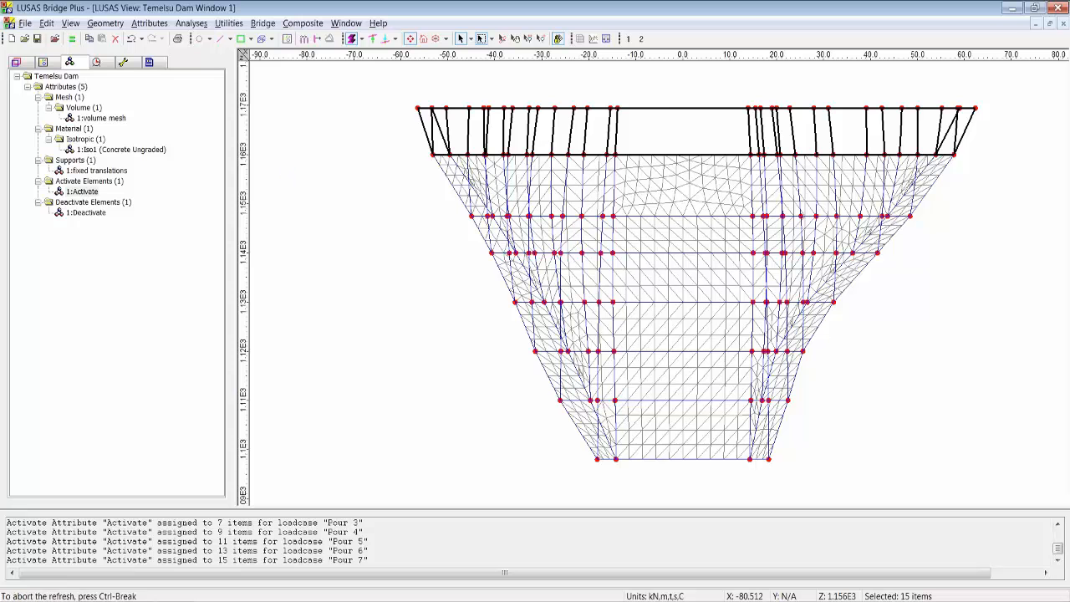
# - Add gravity to all loadcases of "Analysis 2 - staged construction"
pyautogui.click(99, 62)
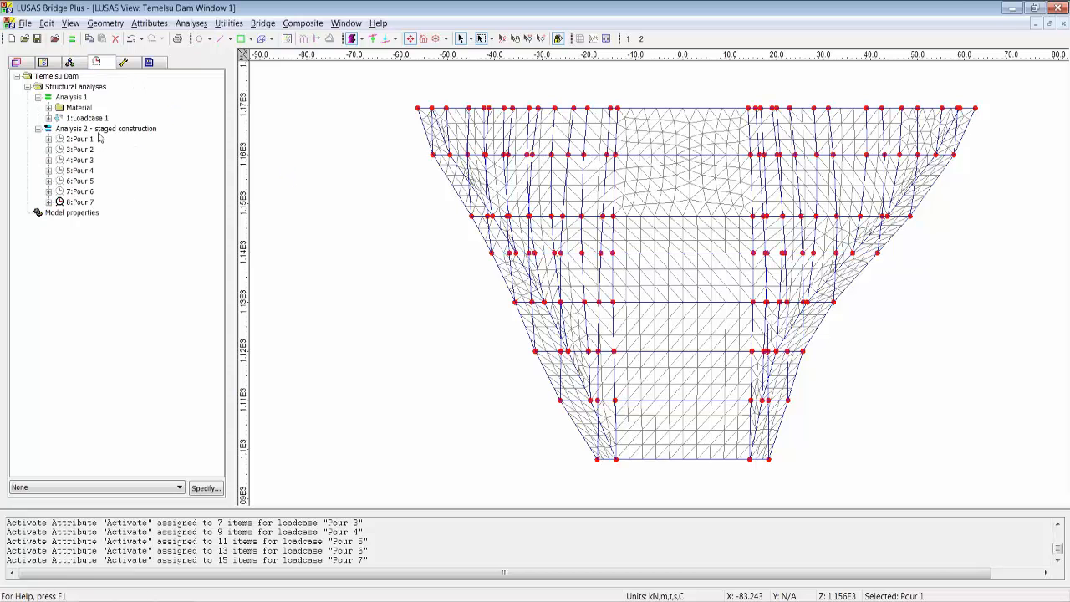
pyautogui.rightClick(105, 129)
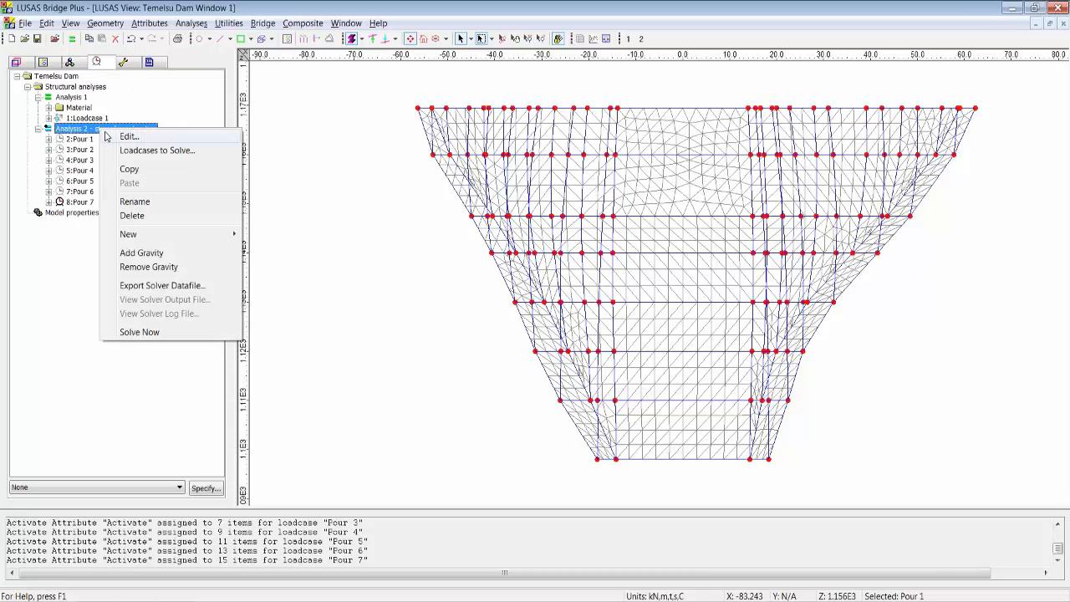
pyautogui.click(150, 253)
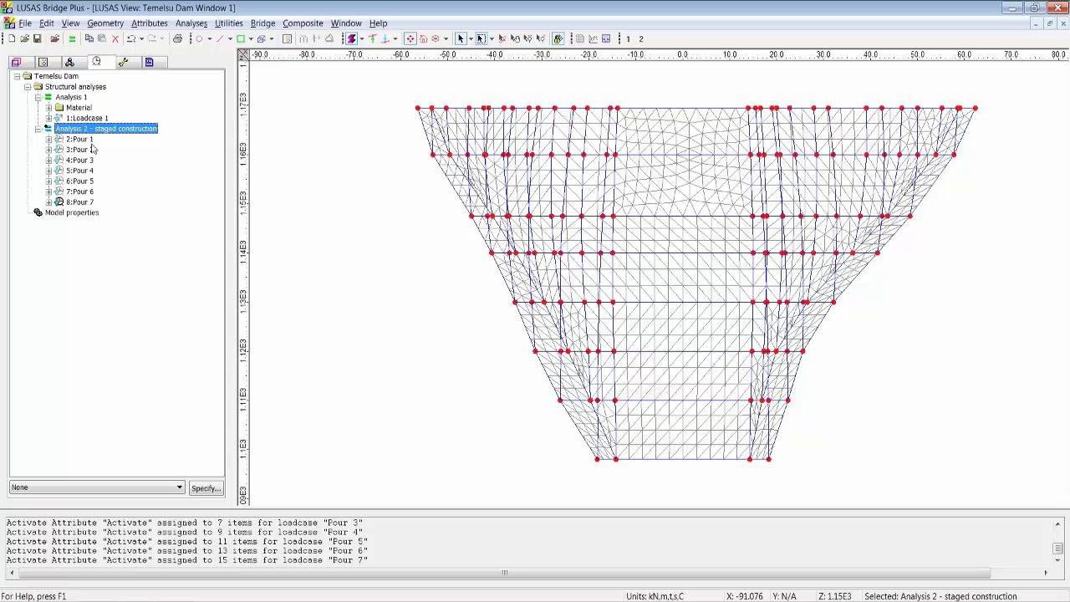
# - Add a nonlinear and transient control to loadcase Pour 1 with nonlinear manual incrementation
pyautogui.click(81, 139)
pyautogui.rightClick(90, 141)
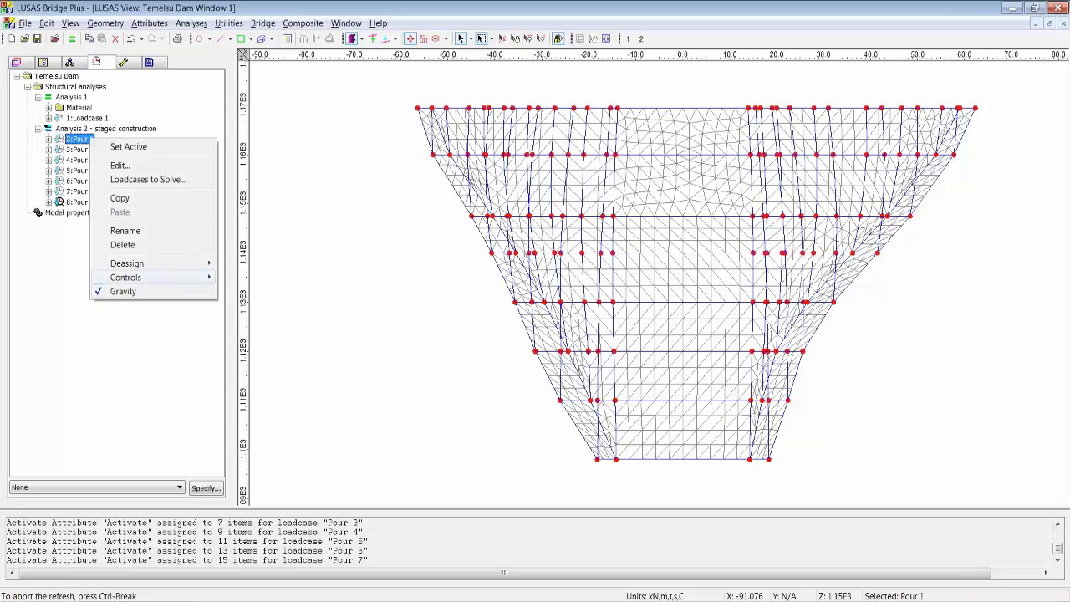
pyautogui.moveTo(159, 278)
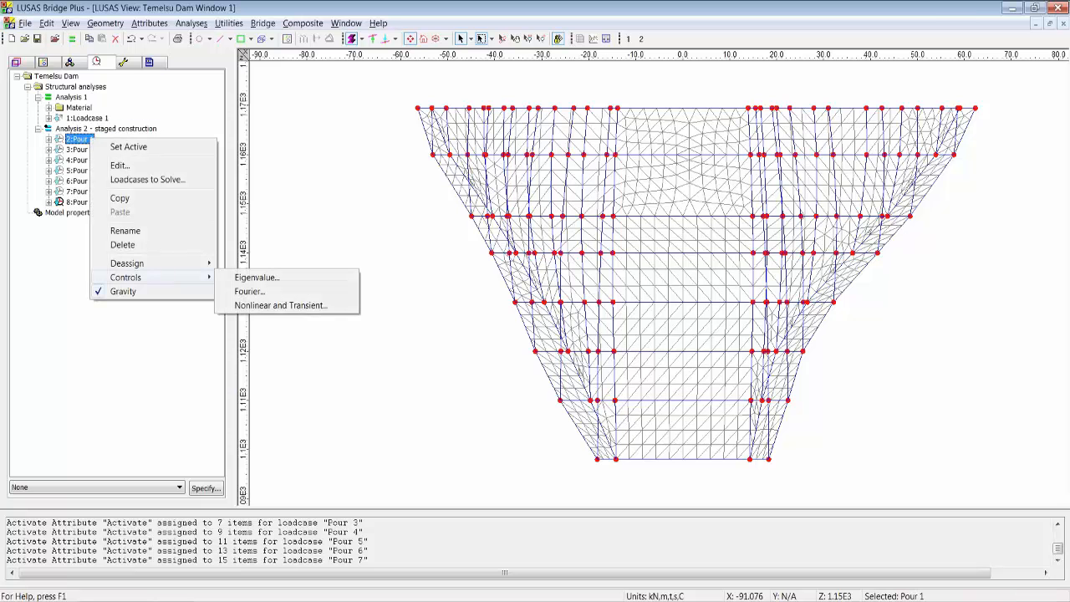
pyautogui.click(285, 306)
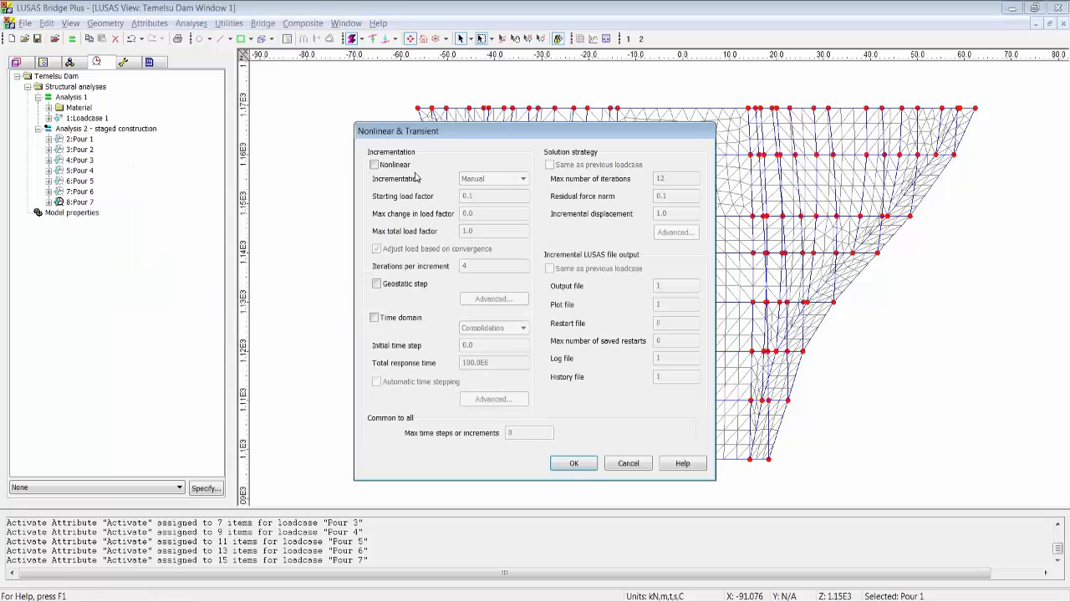
pyautogui.click(412, 165)
pyautogui.moveTo(510, 134); pyautogui.dragTo(190, 122)
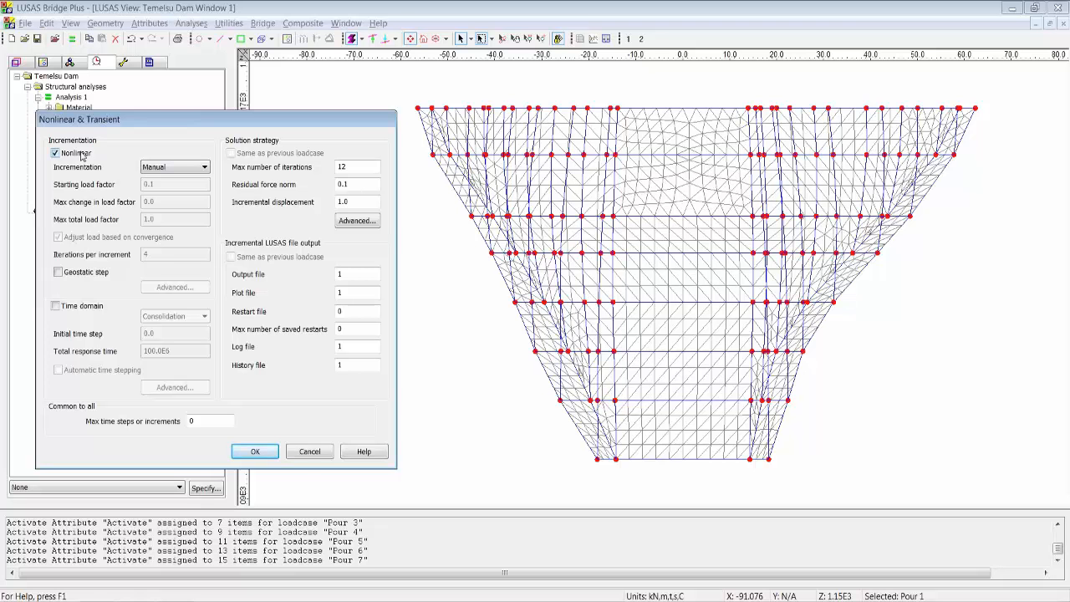
pyautogui.click(255, 451)
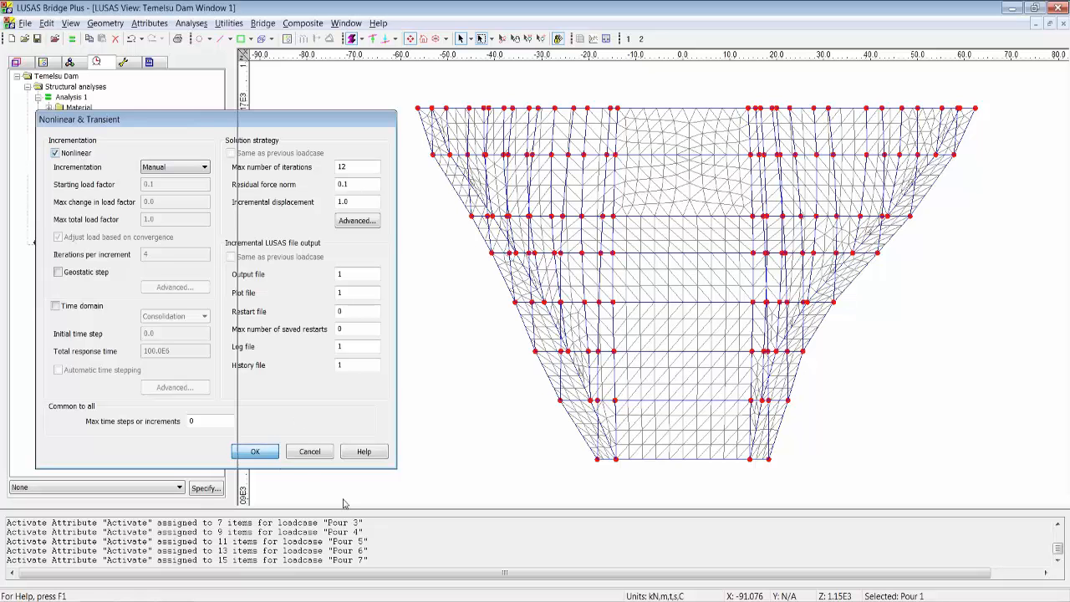
# - Save the model and solve "Analysis 2 - staged construction"
pyautogui.click(72, 38)
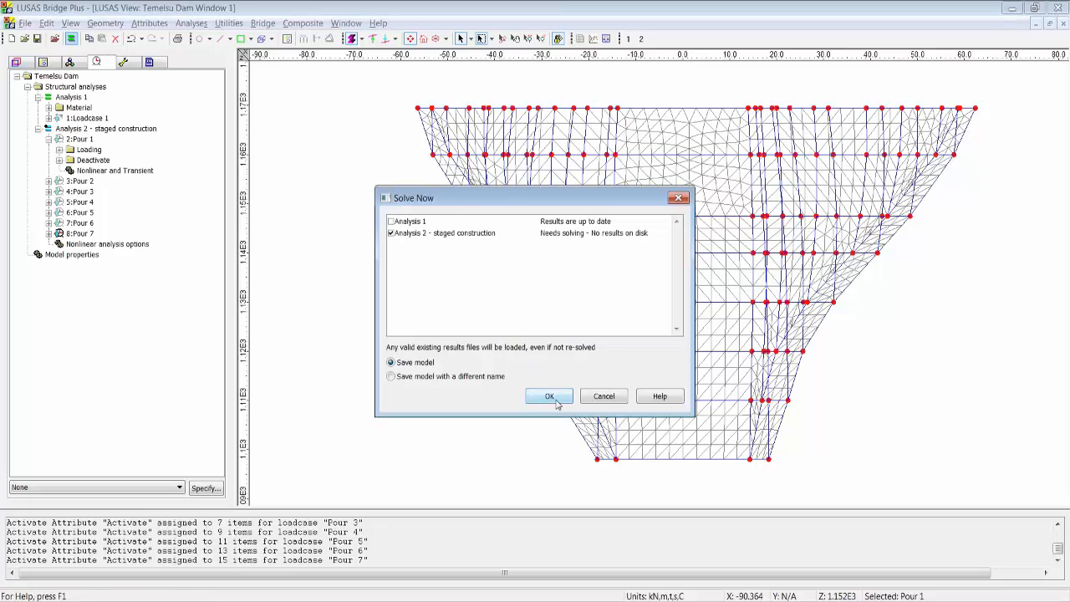
pyautogui.click(549, 396)
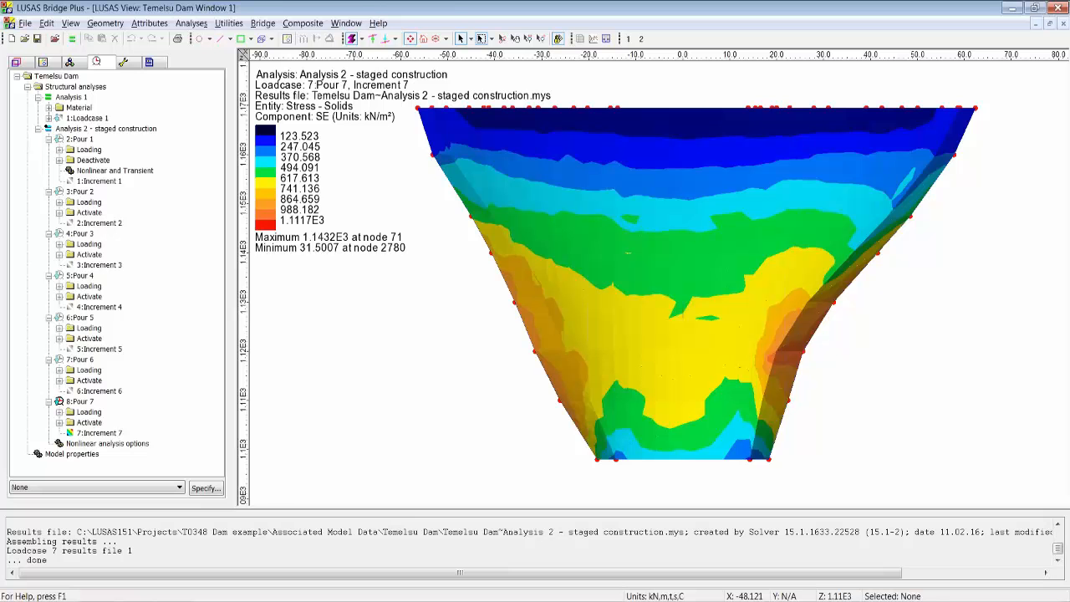
# - Set the Increment 1 results of Pour 1 and the Increment 2 results of Pour 2 active in turn to view their stress contours
pyautogui.click(98, 180)
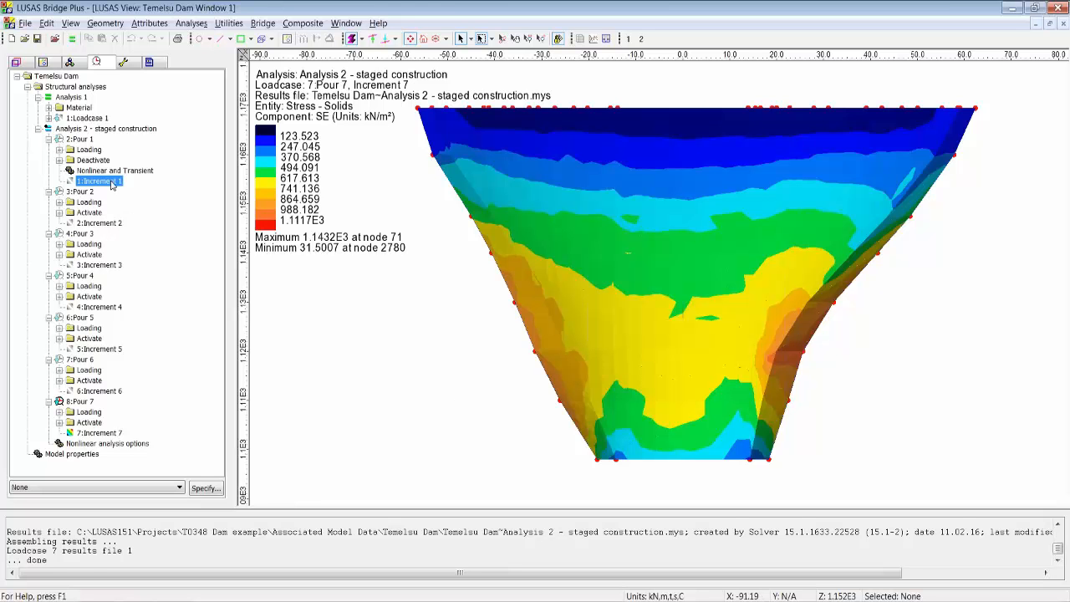
pyautogui.rightClick(112, 181)
pyautogui.click(155, 190)
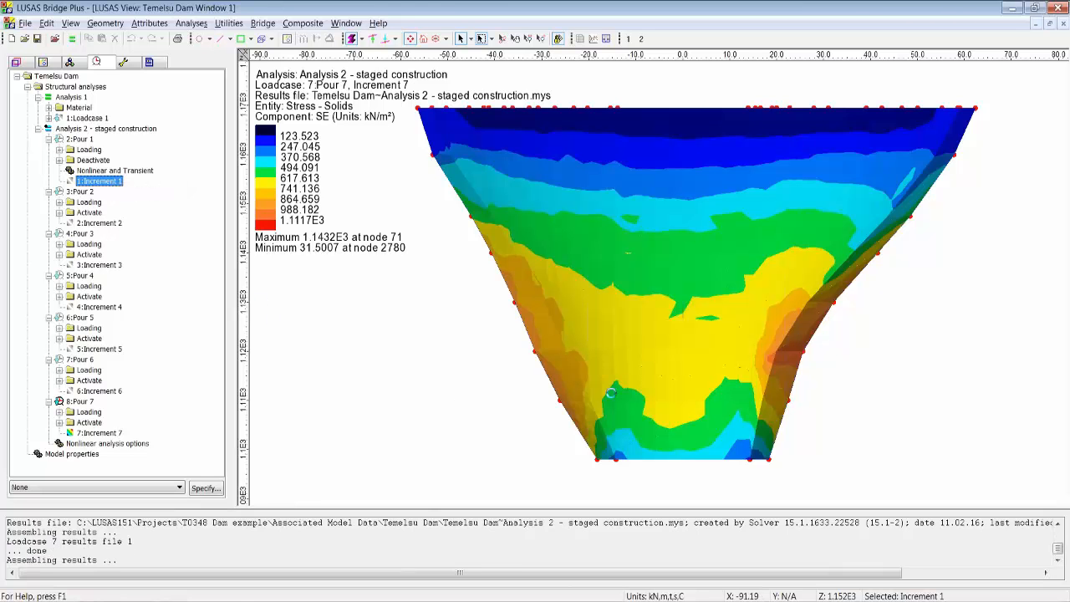
pyautogui.click(109, 222)
pyautogui.rightClick(109, 224)
pyautogui.click(150, 231)
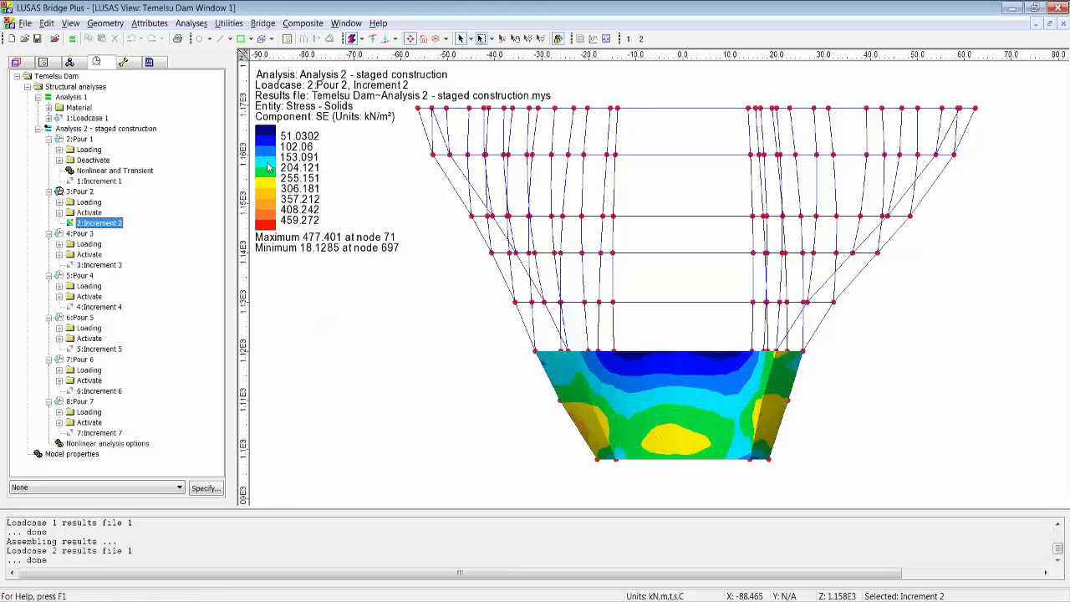
# - Change the contour layer's stress component to SZ for the Stress - Solids entity
pyautogui.click(15, 63)
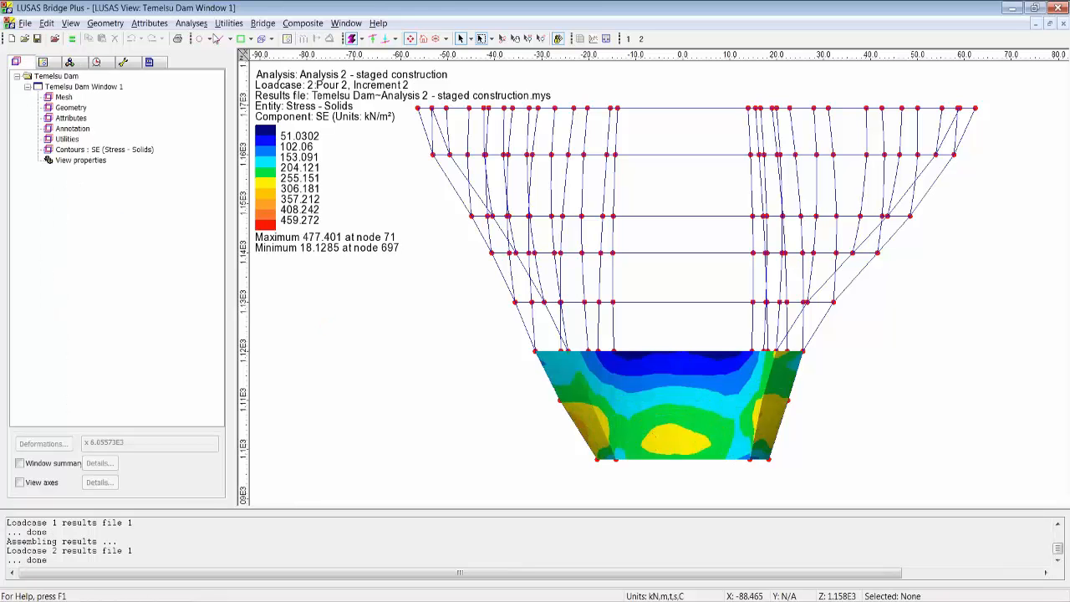
pyautogui.doubleClick(100, 150)
pyautogui.click(535, 119)
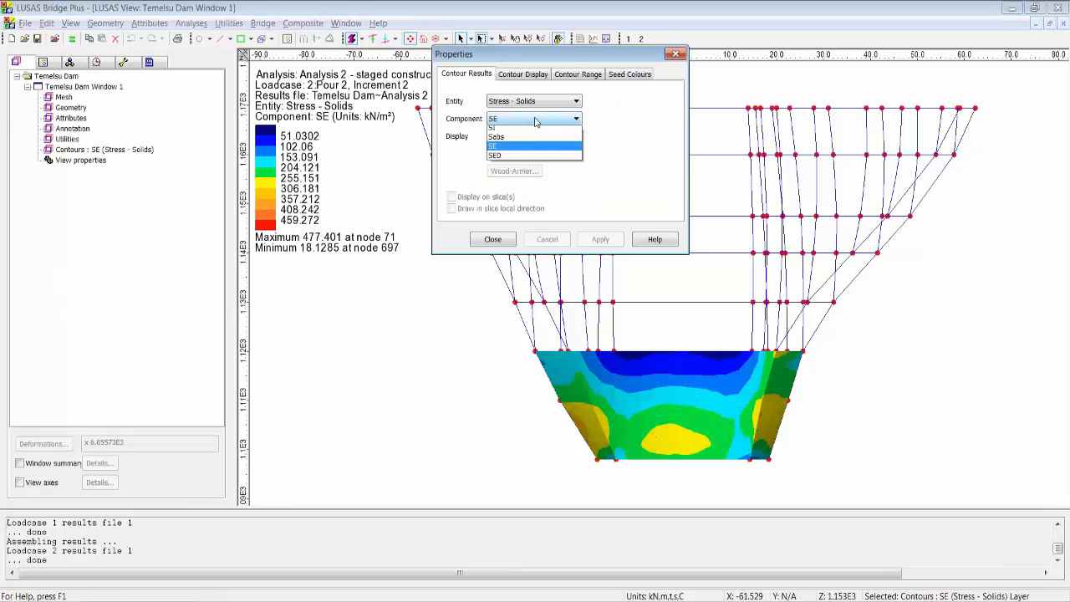
pyautogui.click(507, 151)
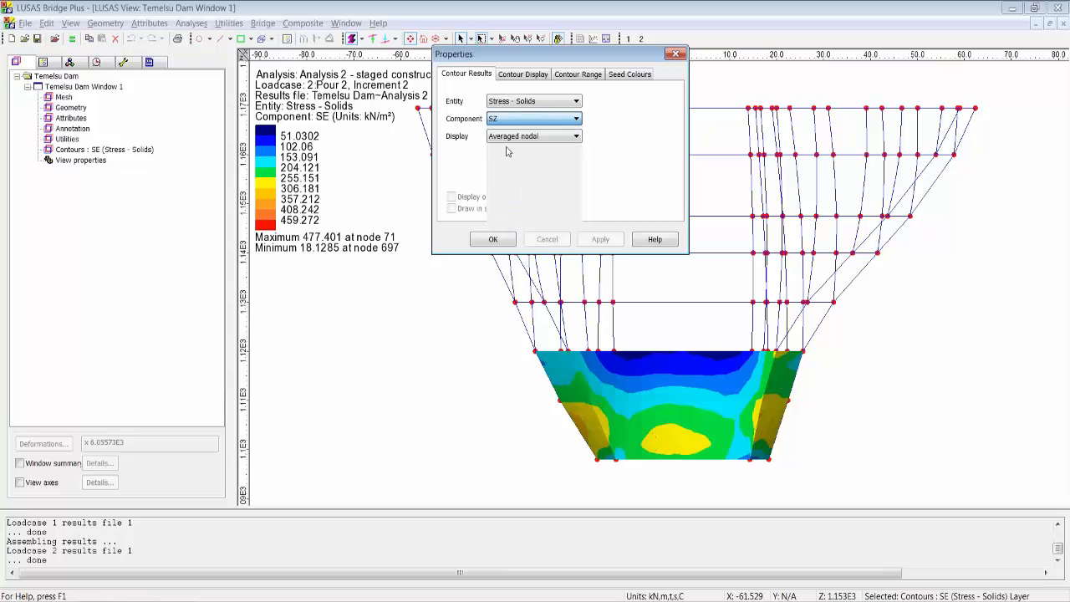
pyautogui.moveTo(540, 56); pyautogui.dragTo(233, 298)
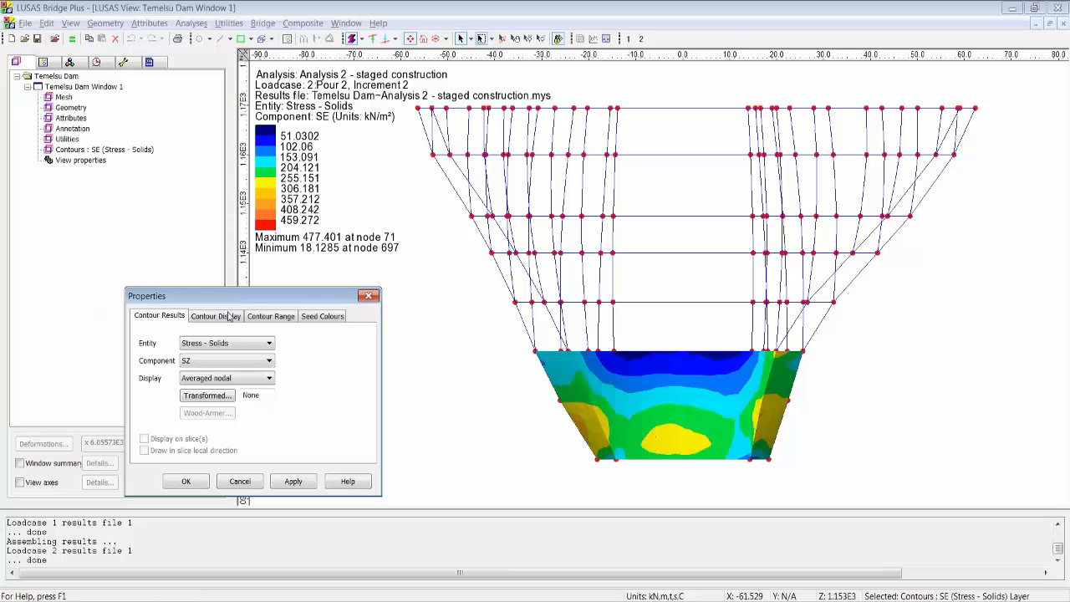
# - Set the contour range to a maximum of 0, a minimum of -1250 and an interval of 125, and apply the contour properties
pyautogui.click(227, 317)
pyautogui.click(269, 316)
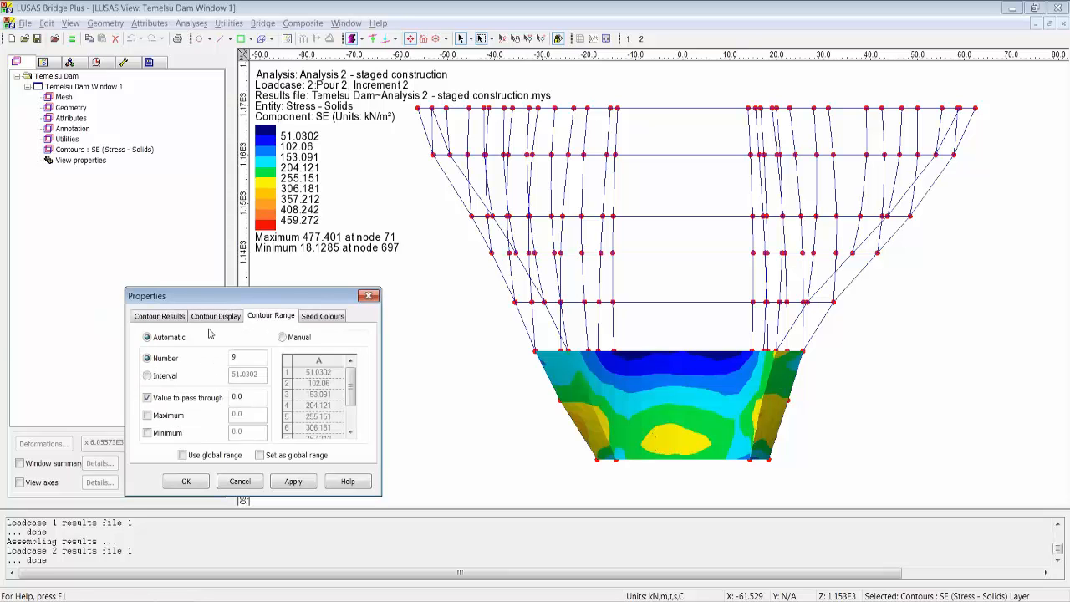
pyautogui.click(168, 413)
pyautogui.click(169, 432)
pyautogui.click(164, 379)
pyautogui.doubleClick(251, 373)
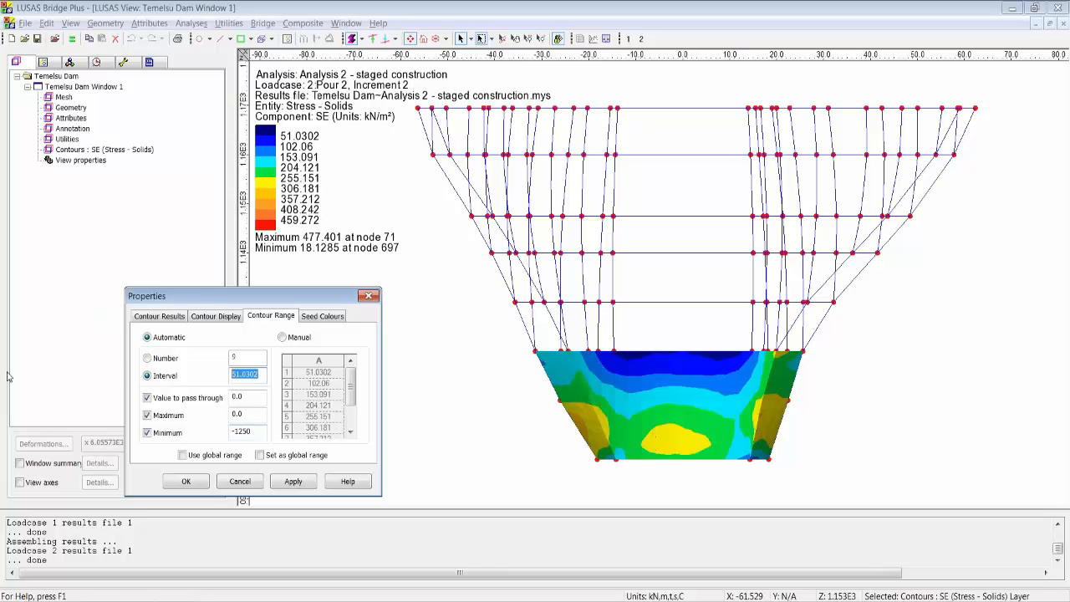
pyautogui.write('125')
pyautogui.click(198, 482)
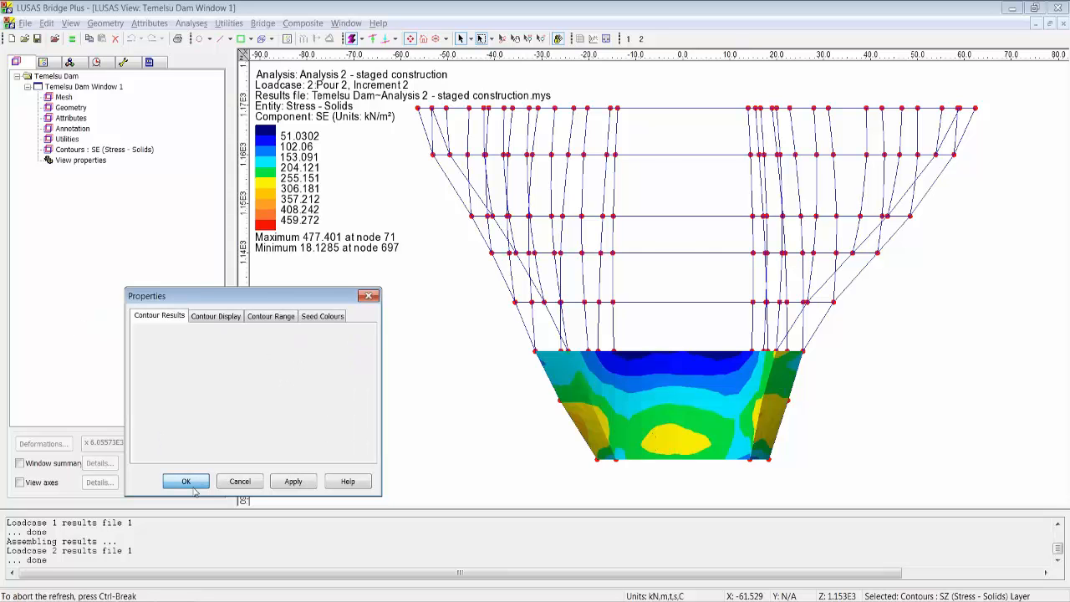
# - Set the results of Increments 1 to 4 for Pours 1 to 4 active in turn to view their SZ contours
pyautogui.click(96, 62)
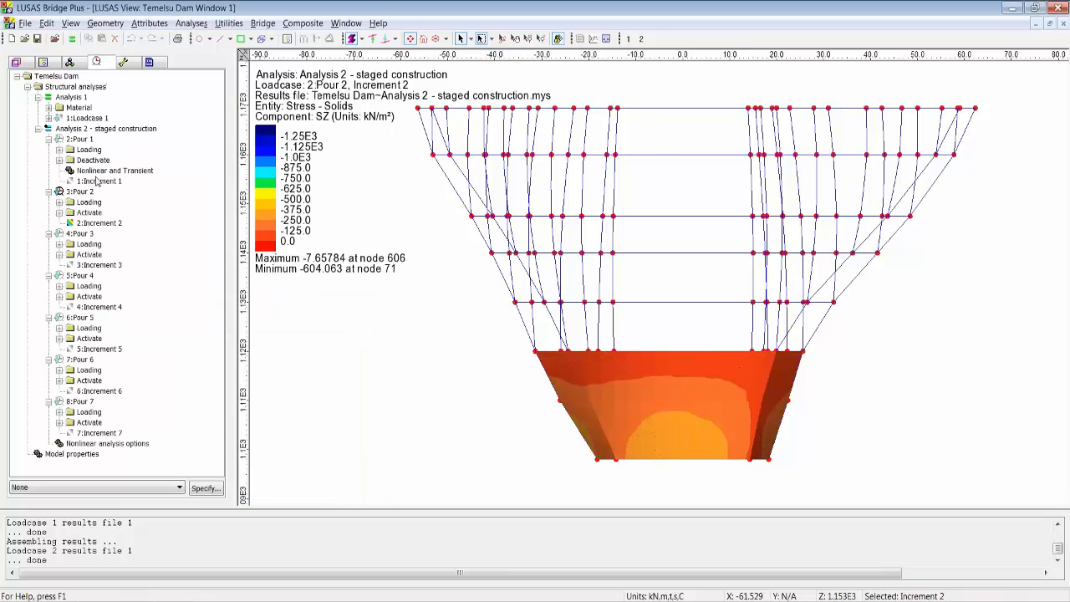
pyautogui.rightClick(92, 183)
pyautogui.click(129, 184)
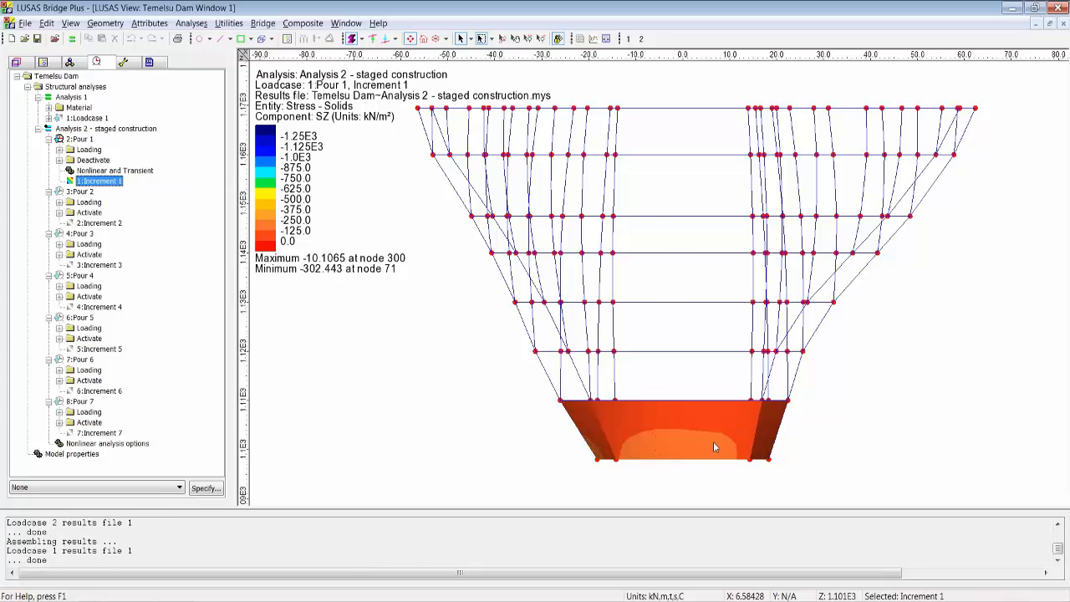
pyautogui.rightClick(116, 222)
pyautogui.click(143, 228)
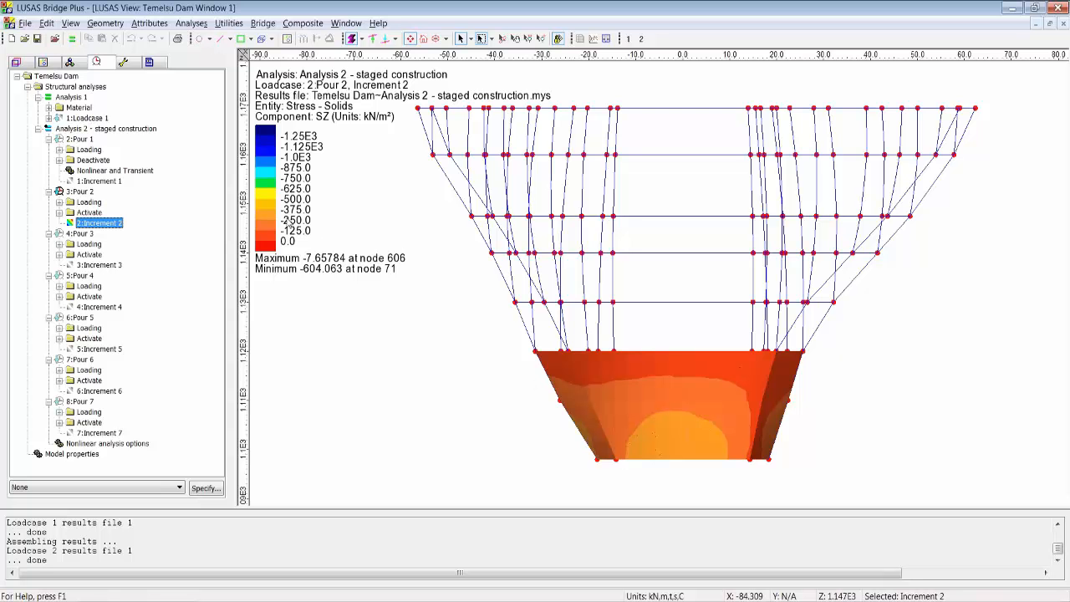
pyautogui.rightClick(104, 265)
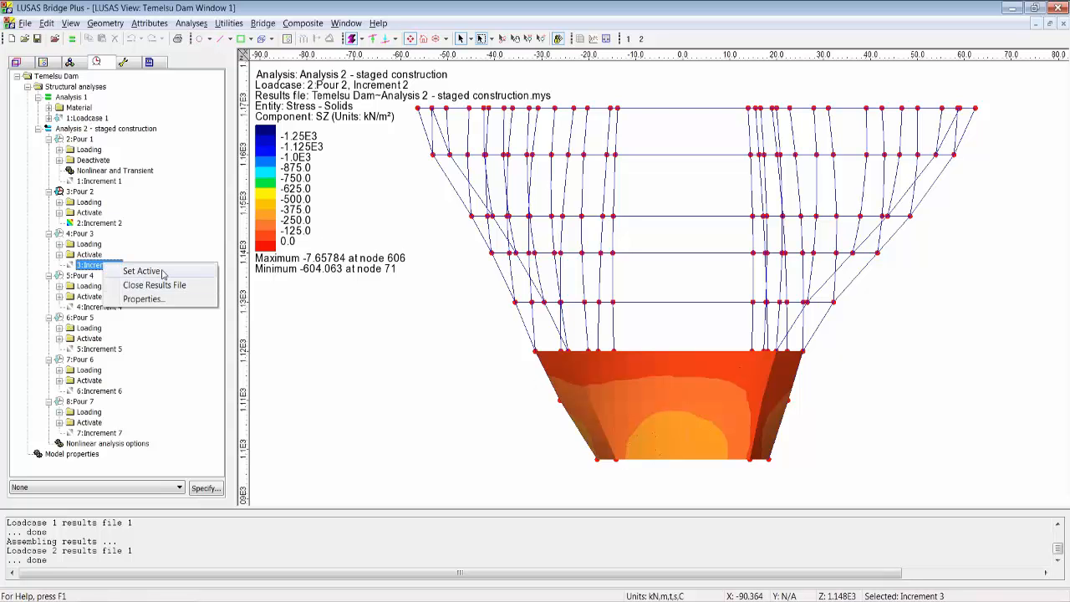
pyautogui.click(125, 270)
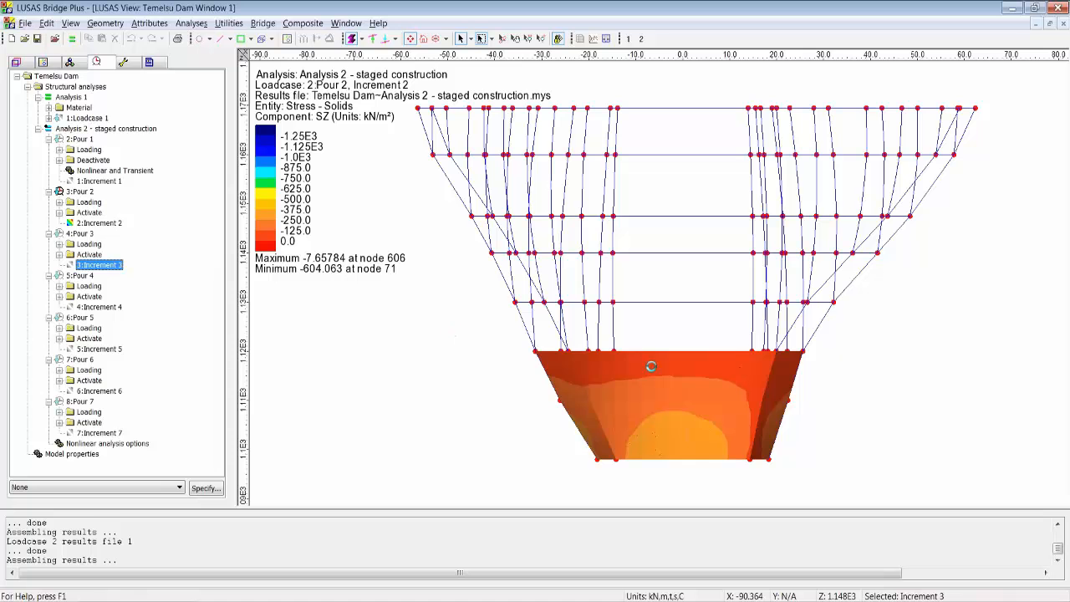
pyautogui.rightClick(100, 310)
pyautogui.click(138, 316)
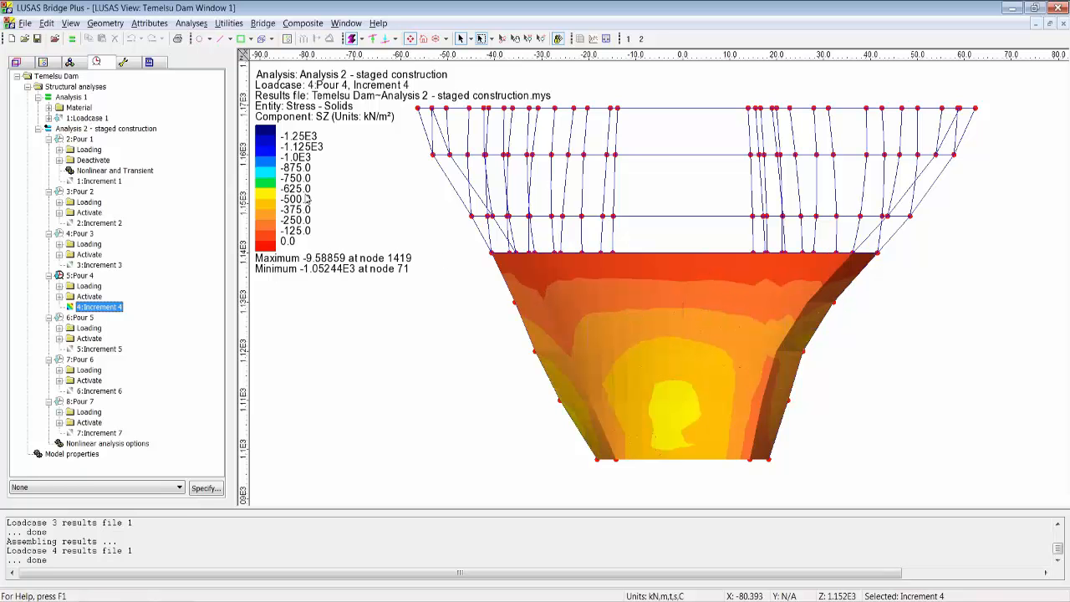
# - Set the Increment 5 results of Pour 5 and the Increment 7 results of Pour 7 active in turn to view their SZ contours
pyautogui.rightClick(99, 349)
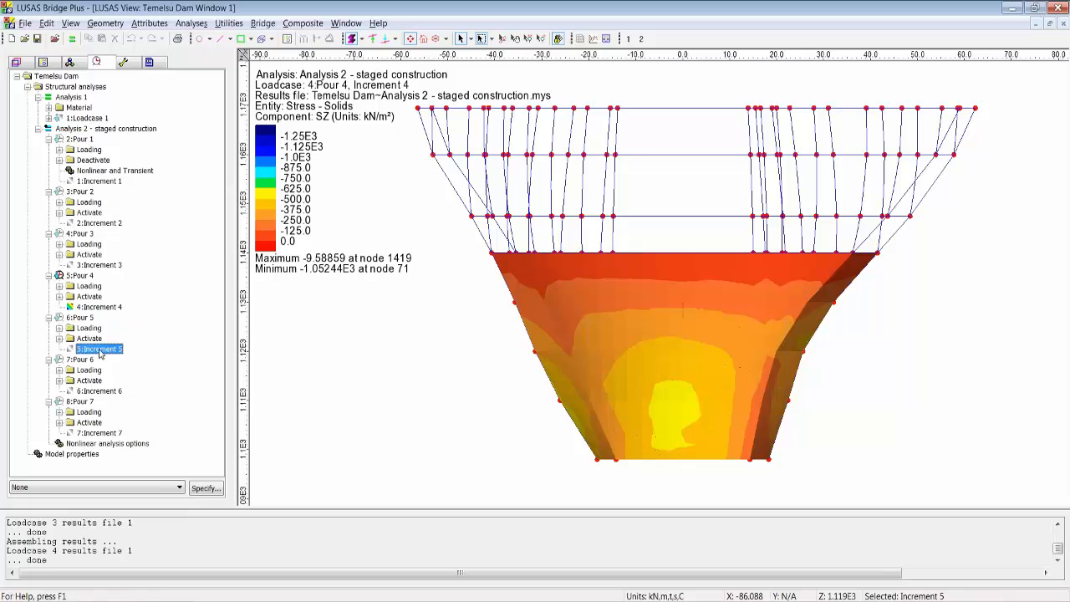
pyautogui.click(179, 356)
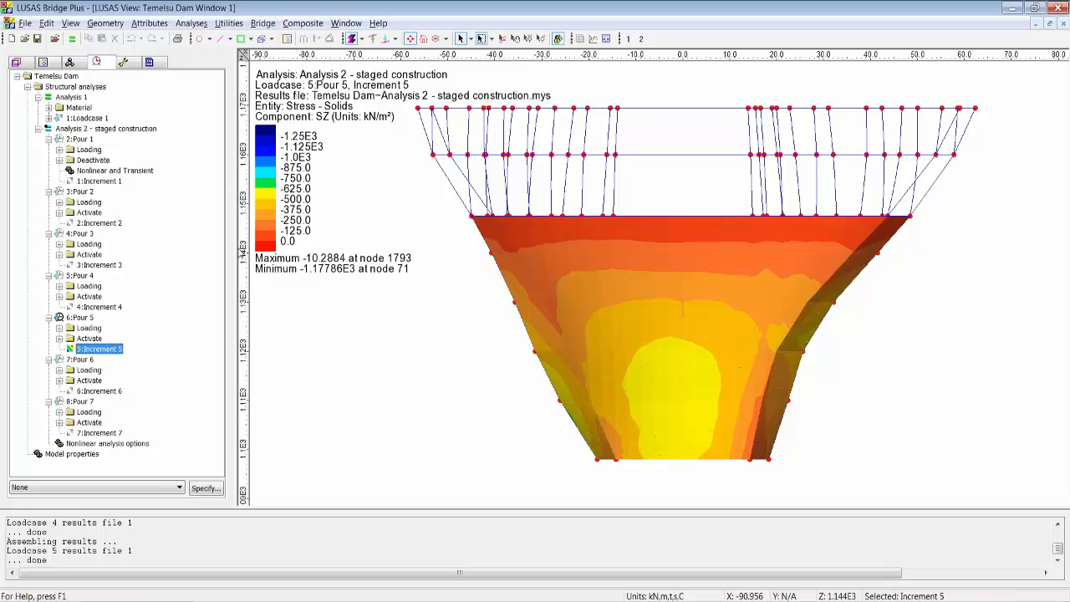
pyautogui.click(99, 432)
pyautogui.rightClick(99, 432)
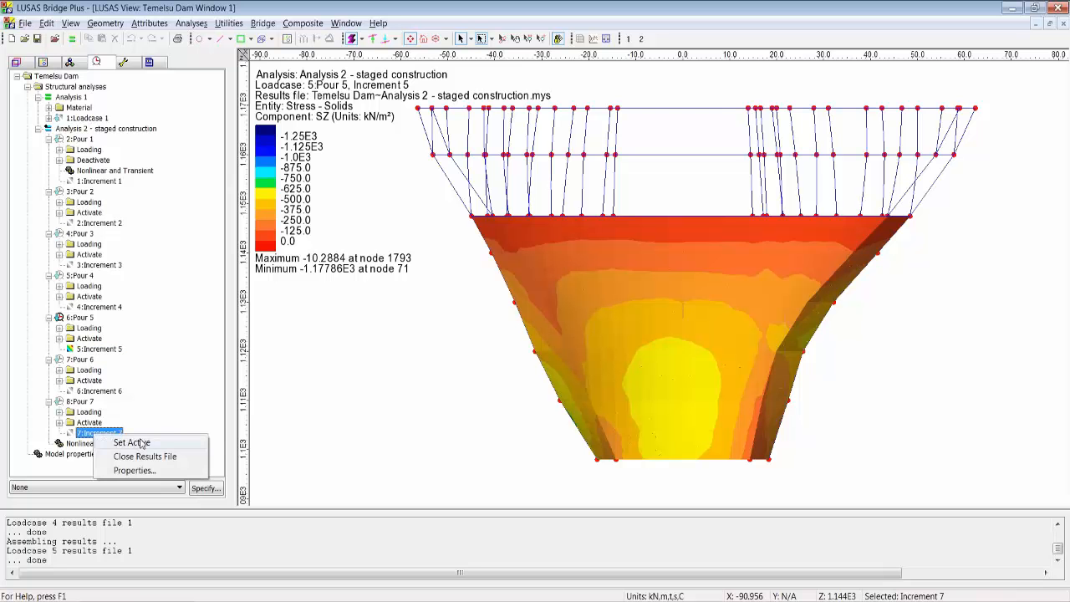
pyautogui.click(127, 442)
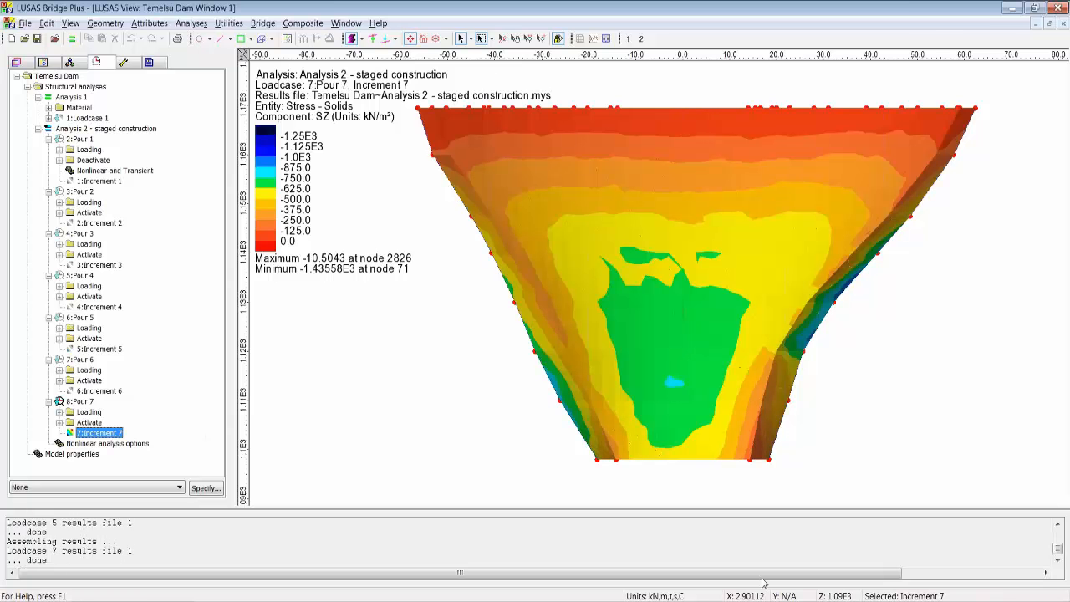
# - Select node 181 at the edge of the high-compression zone near the dam's base, on the opposite face
pyautogui.click(501, 39)
pyautogui.moveTo(529, 376); pyautogui.dragTo(786, 414)
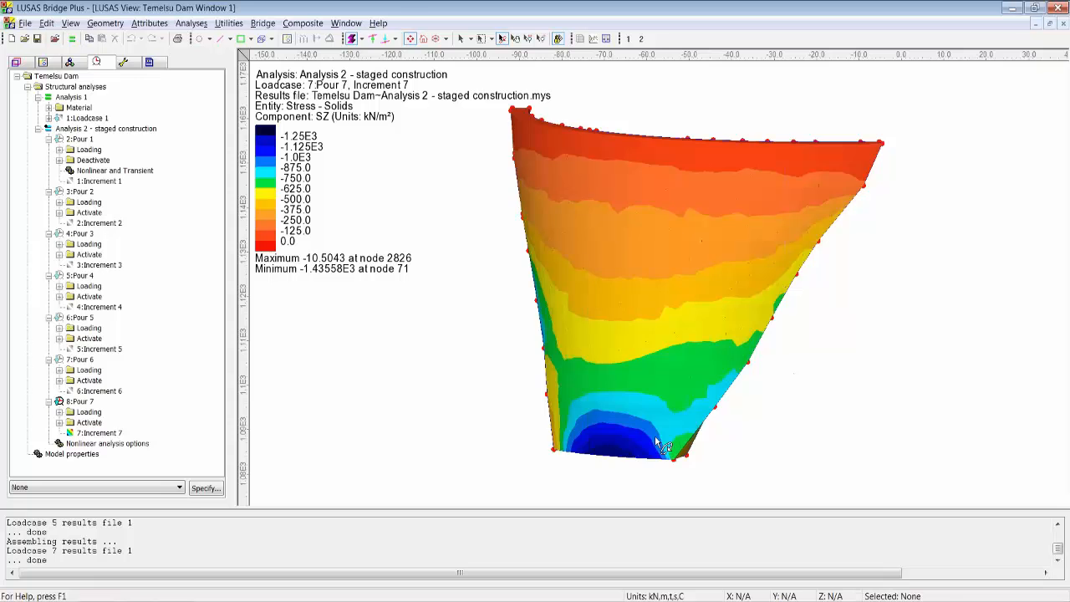
pyautogui.moveTo(656, 449)
pyautogui.mouseDown()
pyautogui.moveTo(616, 444)
pyautogui.moveTo(689, 444)
pyautogui.moveTo(726, 371)
pyautogui.moveTo(720, 301)
pyautogui.moveTo(716, 311)
pyautogui.moveTo(757, 325)
pyautogui.moveTo(803, 327)
pyautogui.moveTo(808, 401)
pyautogui.moveTo(648, 404)
pyautogui.moveTo(668, 458)
pyautogui.moveTo(621, 449)
pyautogui.moveTo(855, 425)
pyautogui.mouseUp()
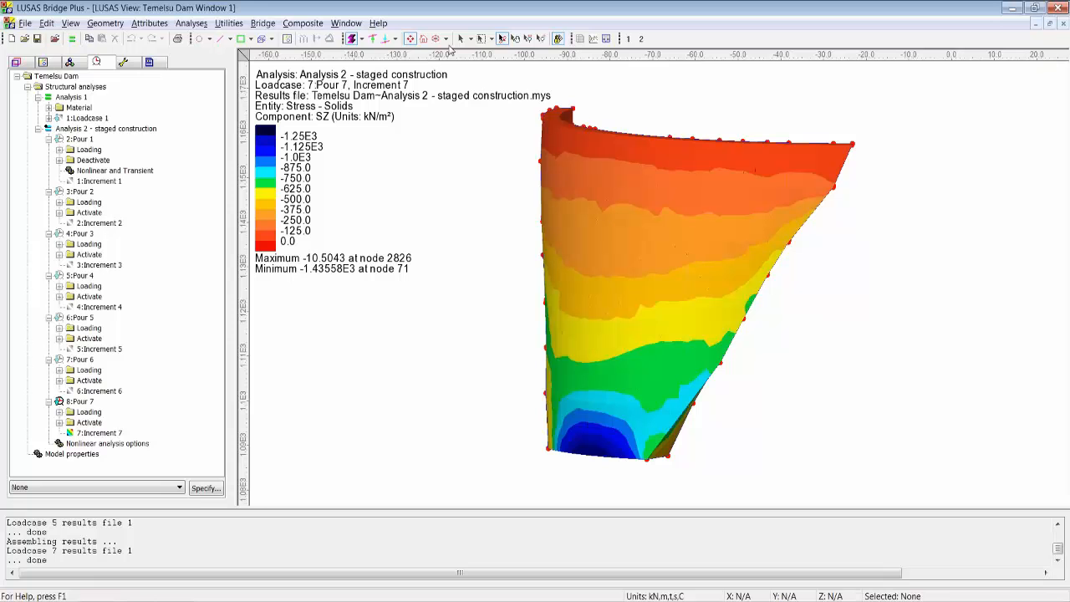
pyautogui.click(460, 39)
pyautogui.click(589, 423)
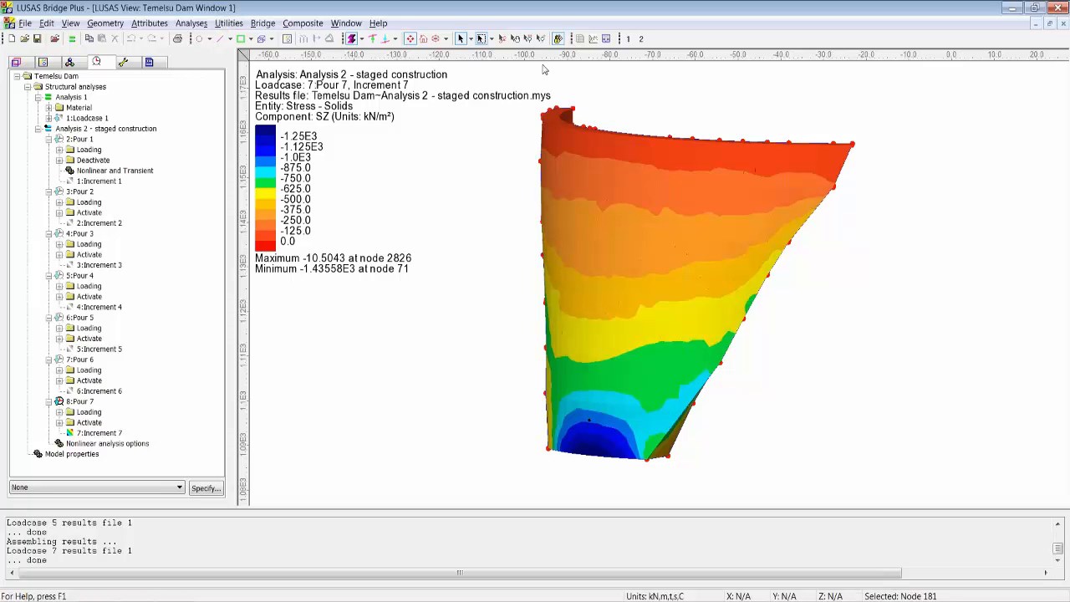
# - Start a time history graph over the whole of "Analysis 2 - staged construction" with the named data Loadcase ID as X attribute
pyautogui.click(592, 38)
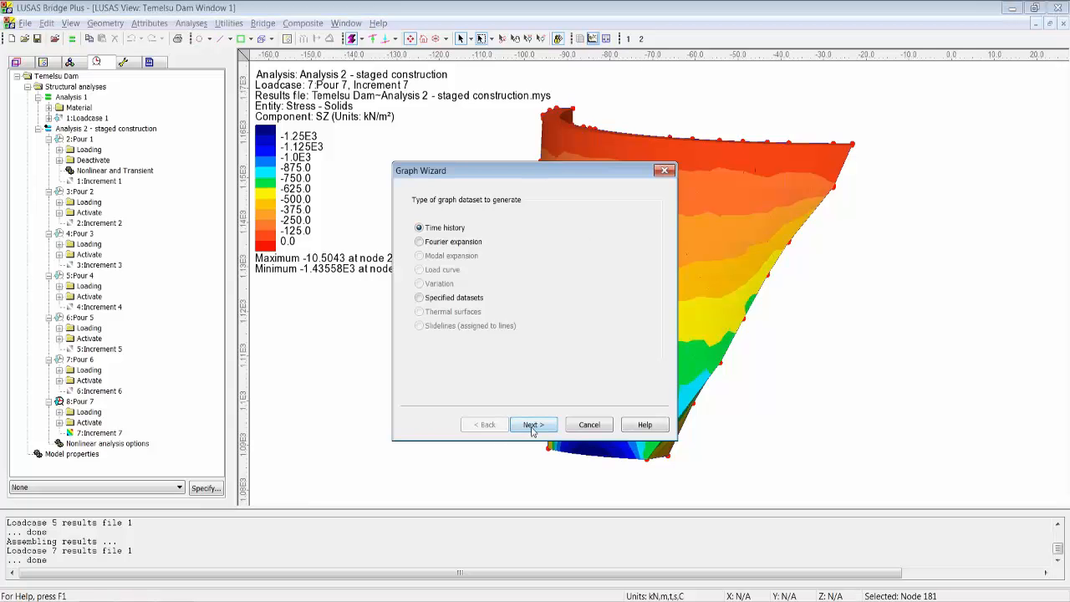
pyautogui.click(534, 424)
pyautogui.click(444, 275)
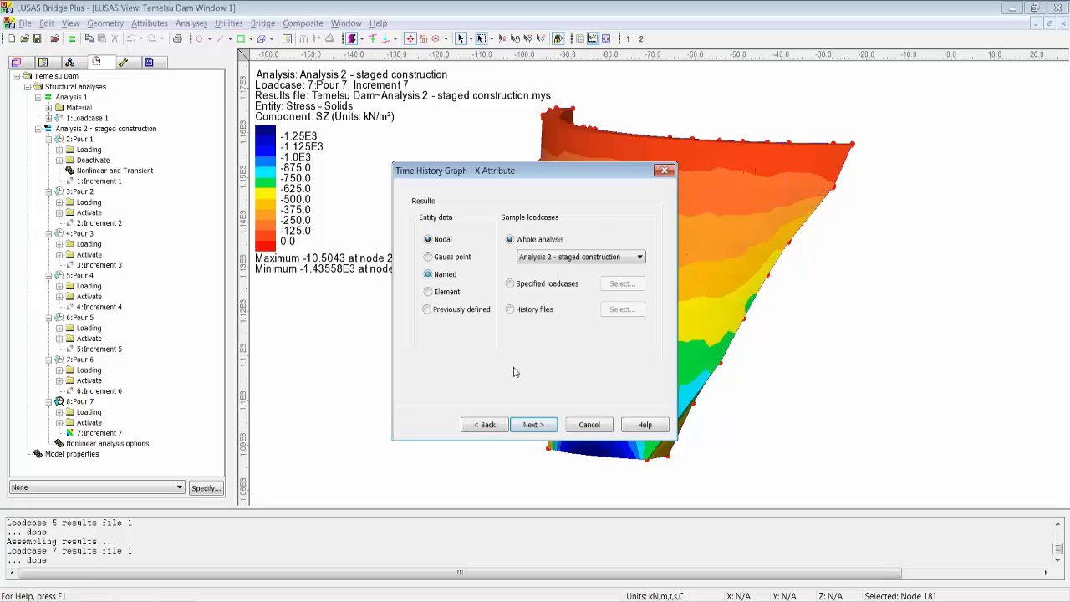
pyautogui.click(537, 426)
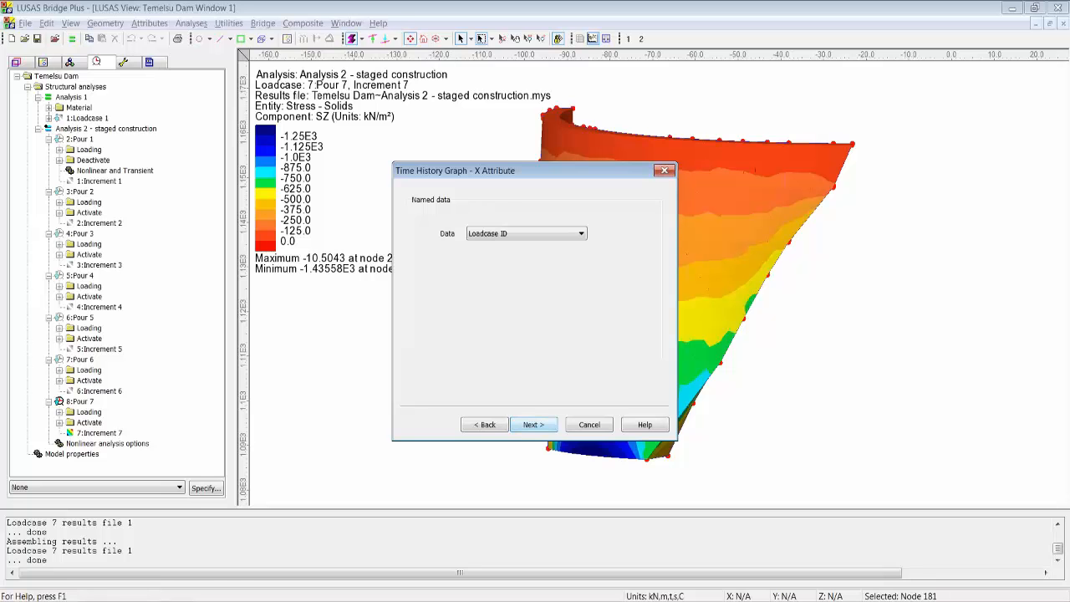
pyautogui.click(544, 424)
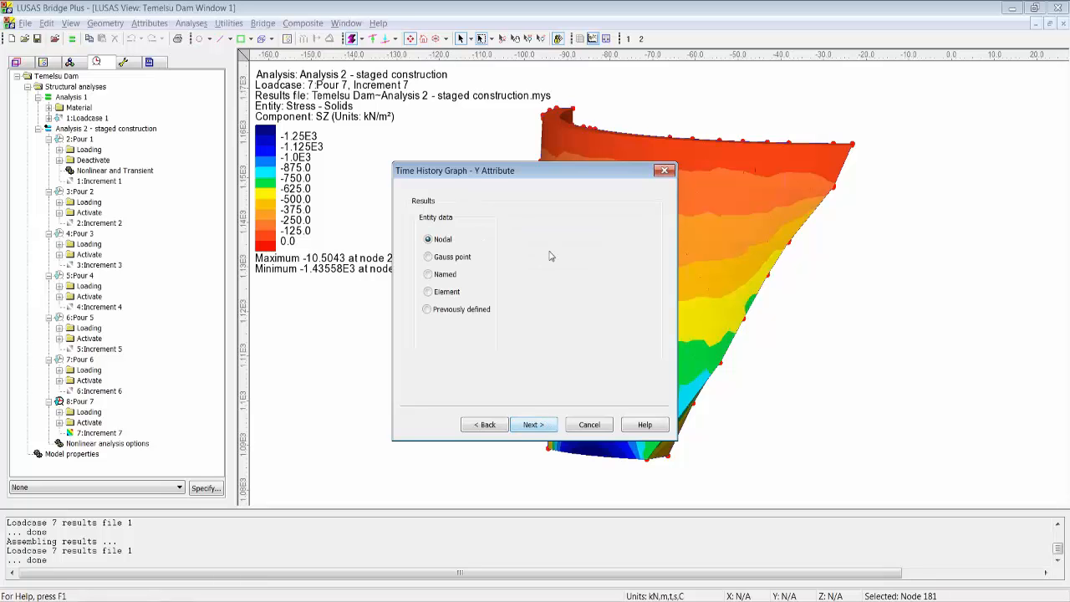
# - Define the graph's Y attribute as nodal Stress - Solids, component SZ, at node 181
pyautogui.click(539, 424)
pyautogui.click(539, 215)
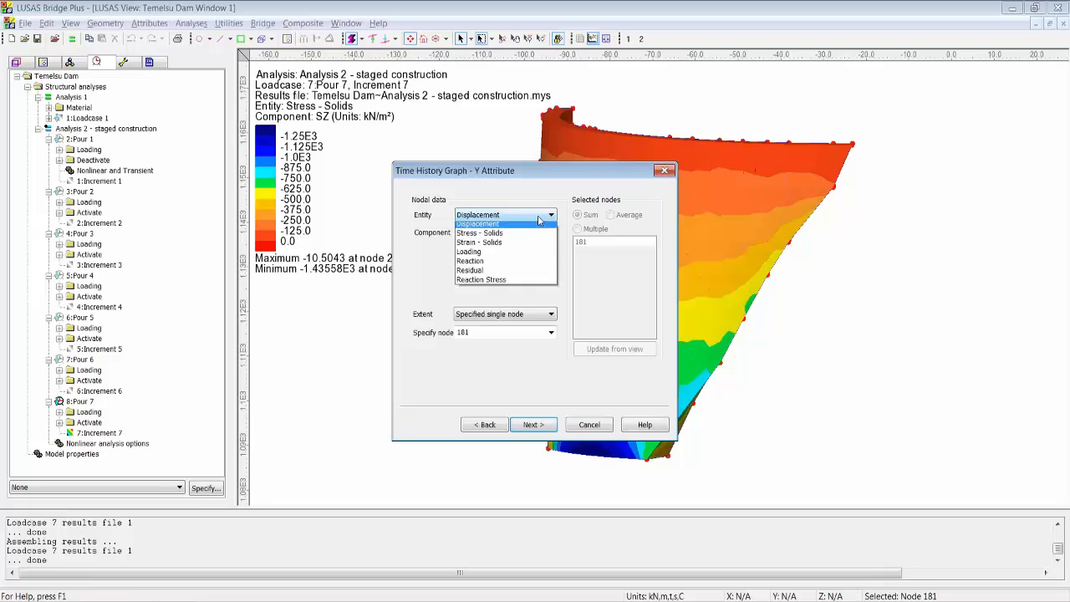
pyautogui.click(532, 240)
pyautogui.click(530, 234)
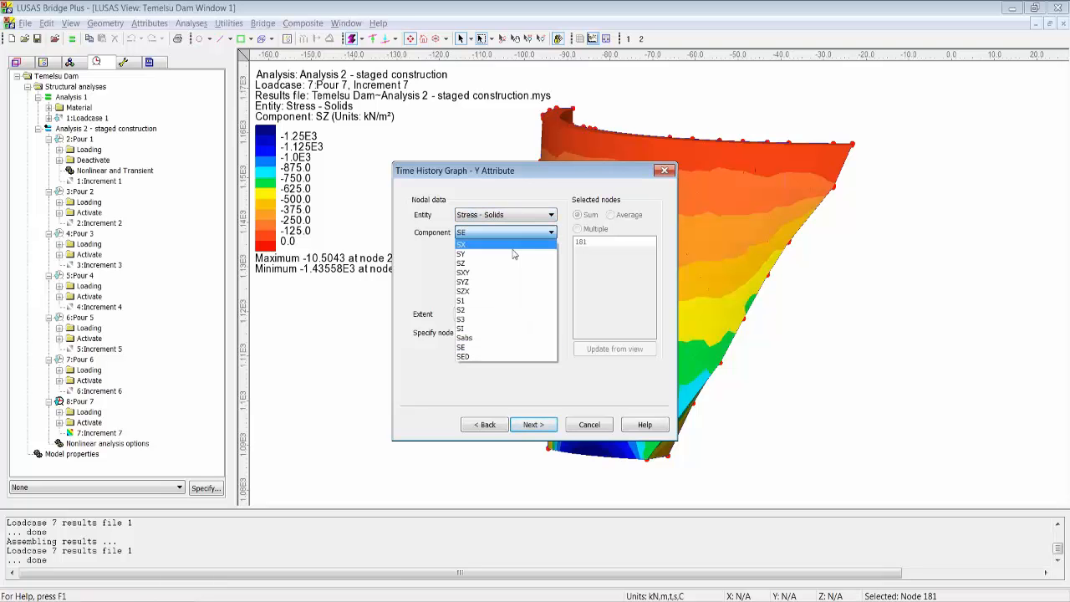
pyautogui.click(508, 266)
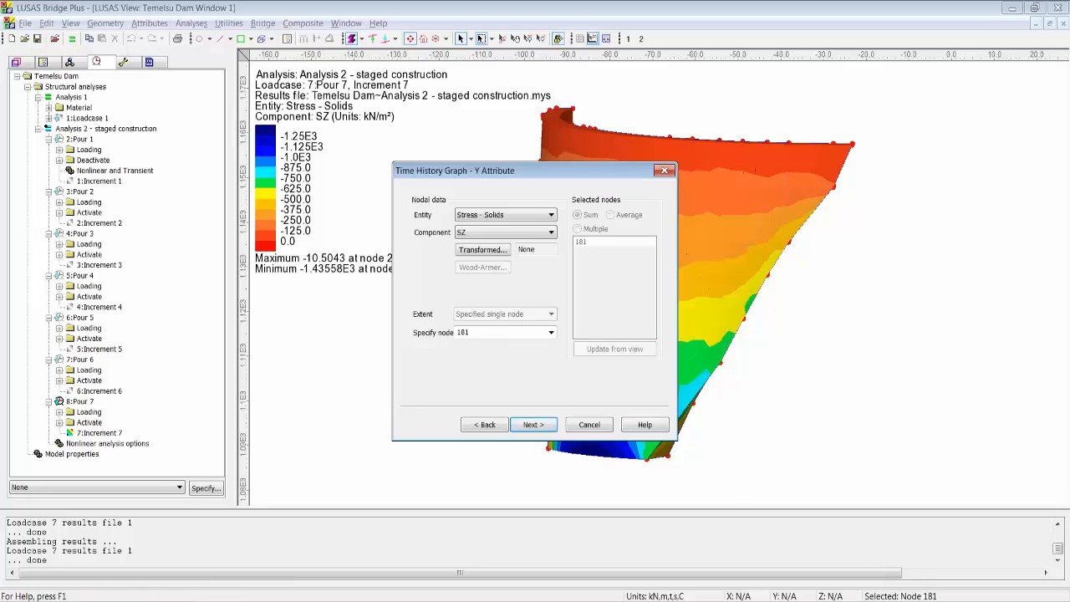
pyautogui.click(532, 424)
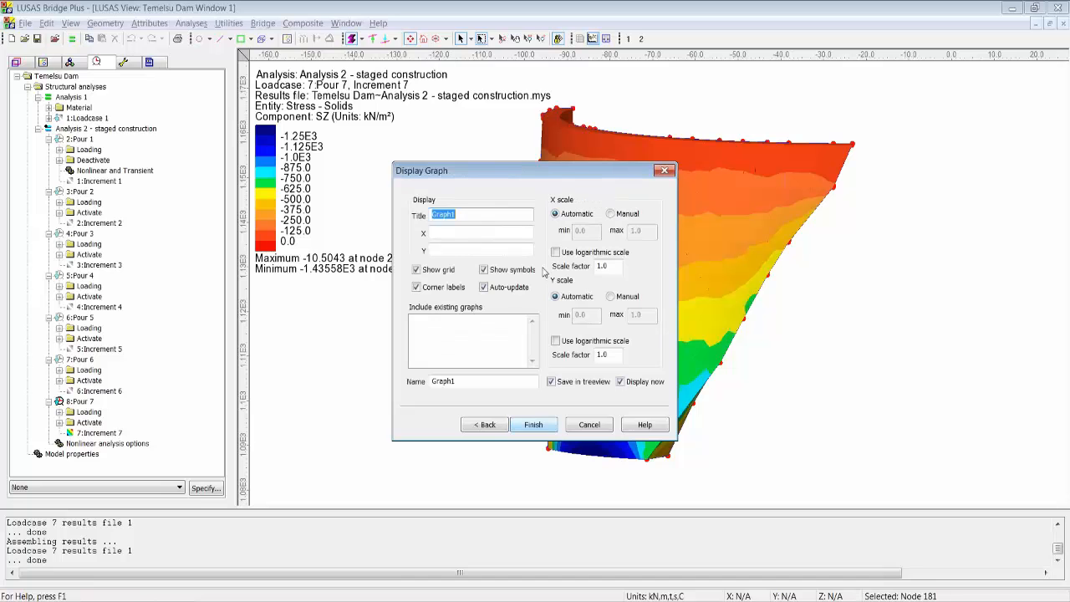
# - Generate the graph with the X axis labelled "Loadcase ID" and the Y axis "Stress SZ", and view it enlarged before closing it
pyautogui.click(467, 231)
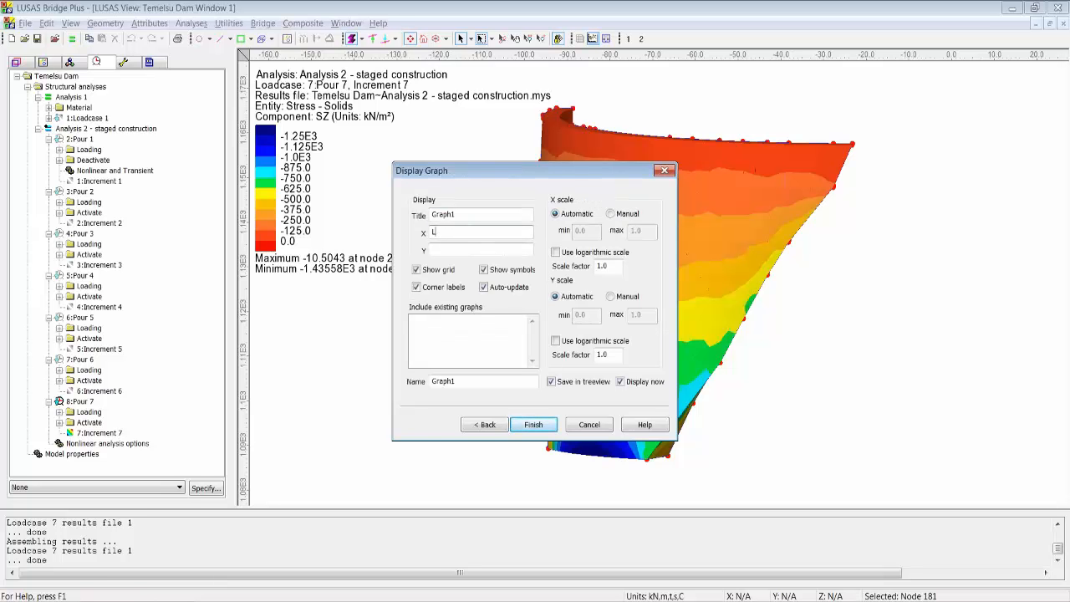
pyautogui.write('Loadcase ID')
pyautogui.press('Tab')
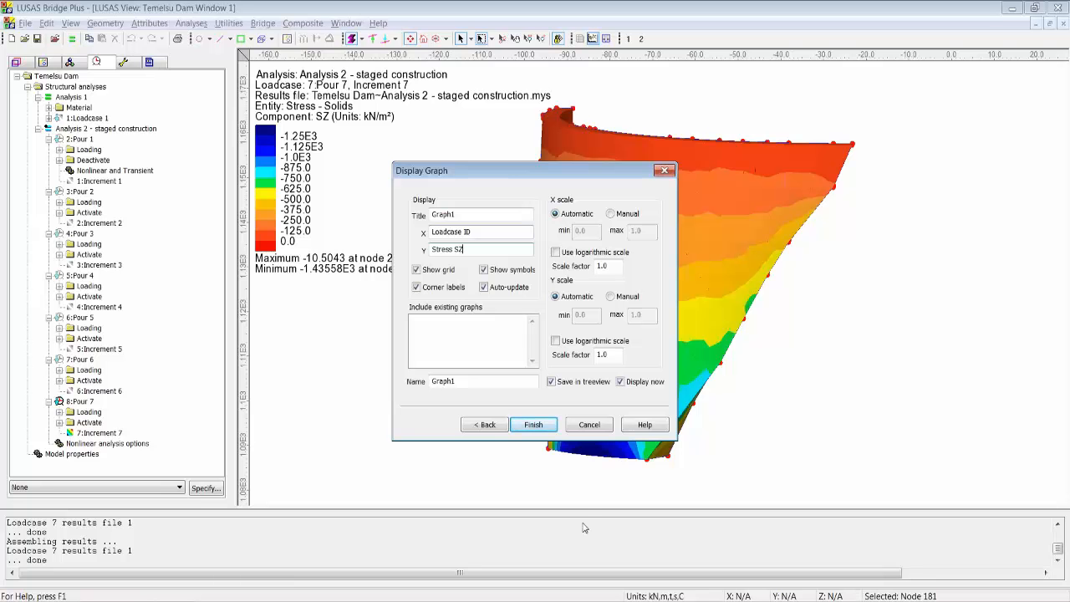
pyautogui.click(534, 425)
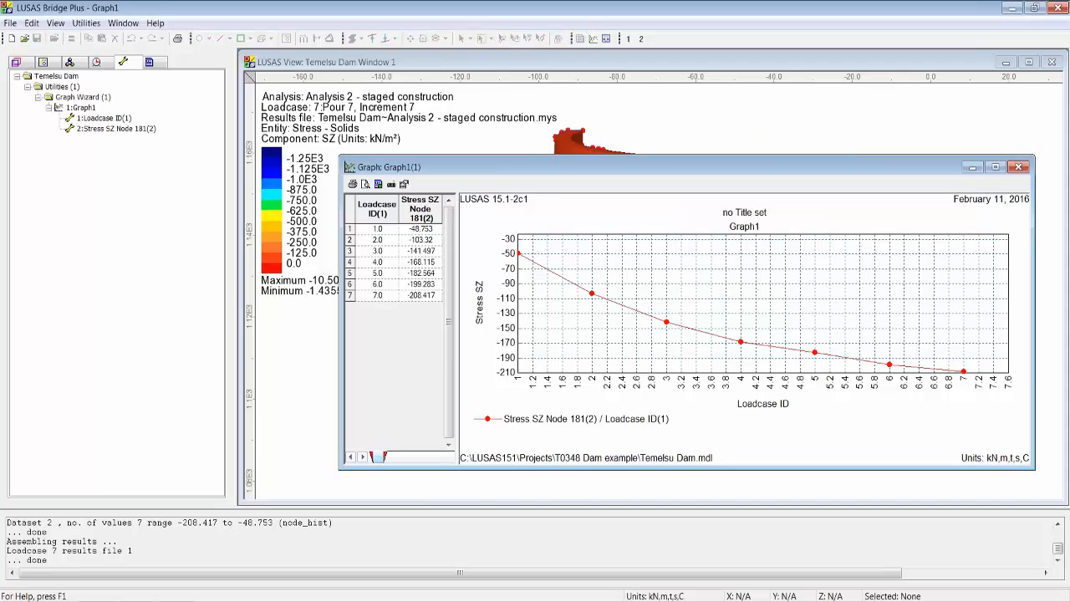
pyautogui.doubleClick(690, 168)
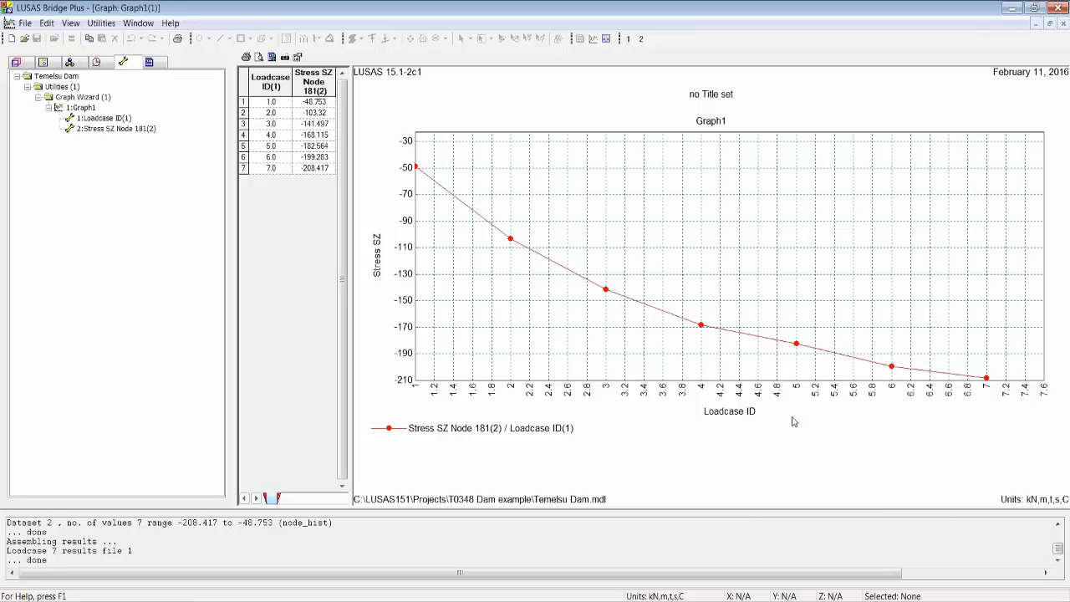
pyautogui.click(1062, 25)
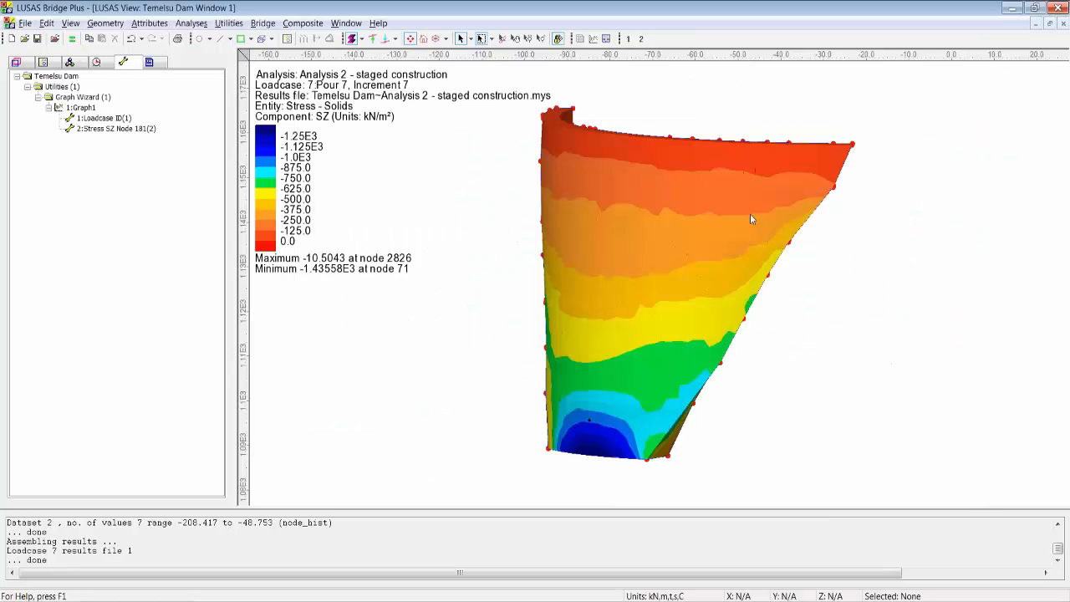
# - Hide the Geometry layer so the dam's SZ stress contours show without points and lines
pyautogui.click(502, 39)
pyautogui.moveTo(788, 397); pyautogui.dragTo(737, 400)
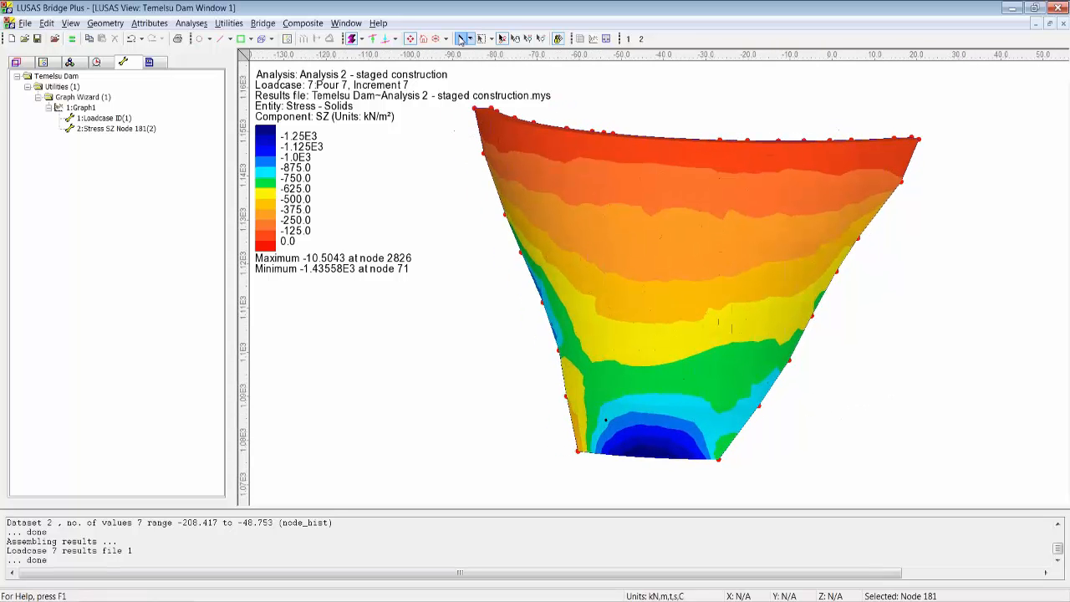
pyautogui.click(461, 38)
pyautogui.click(22, 65)
pyautogui.click(71, 107)
pyautogui.rightClick(72, 108)
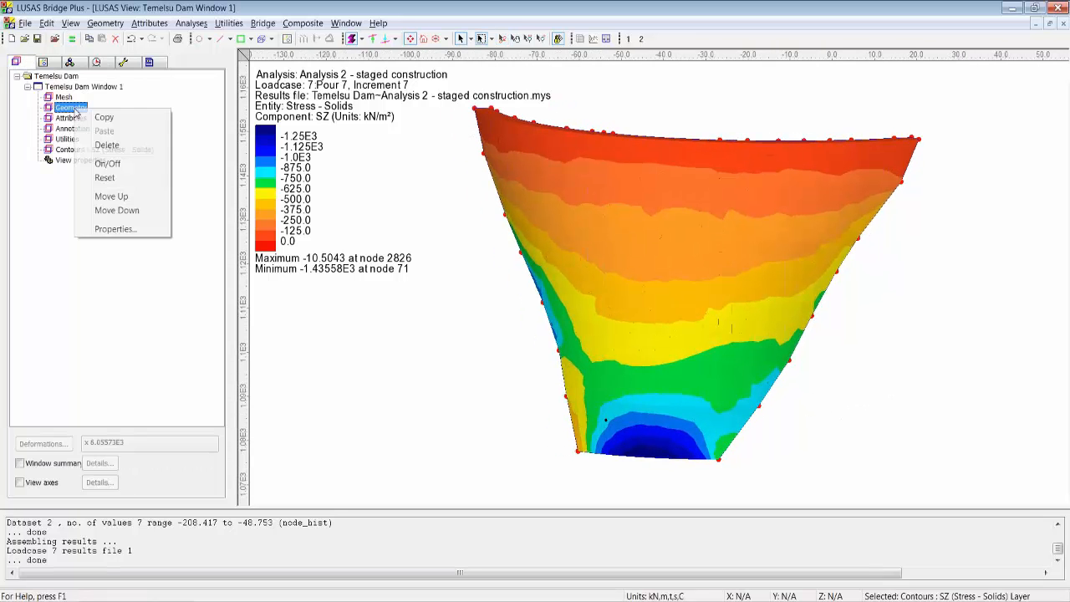
pyautogui.click(124, 177)
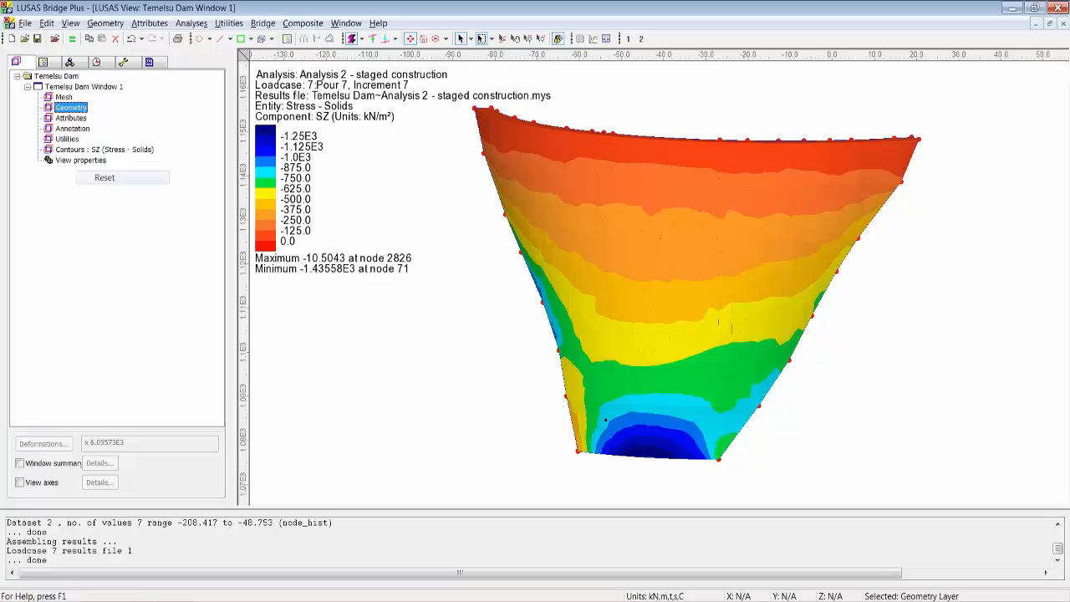
pyautogui.rightClick(73, 107)
pyautogui.click(109, 162)
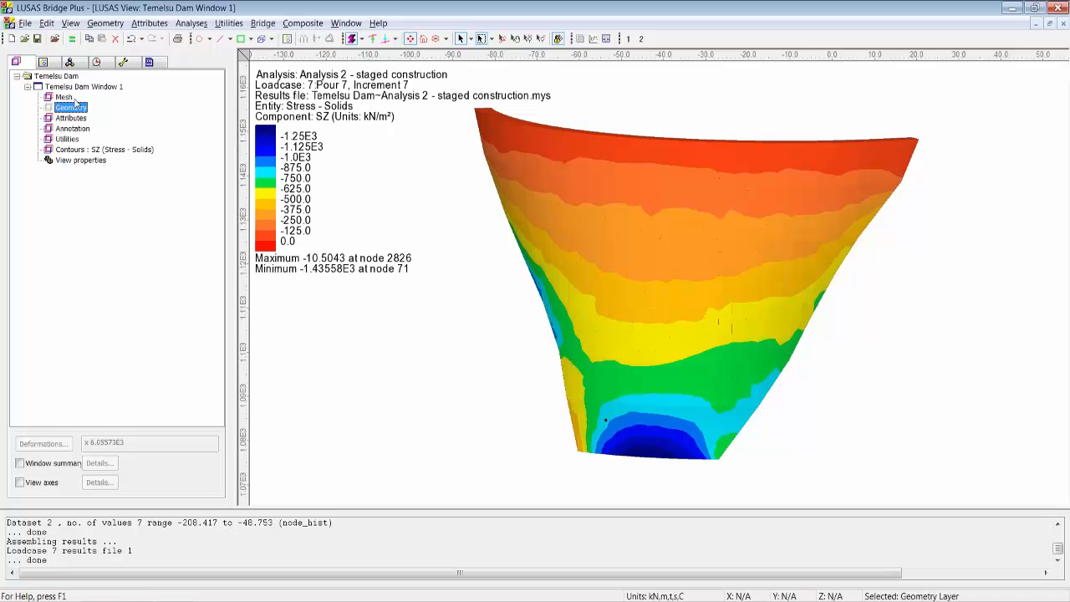
# - Reorder the view layers so Mesh comes after Contours and is drawn over the stress contours
pyautogui.moveTo(72, 99); pyautogui.dragTo(66, 95)
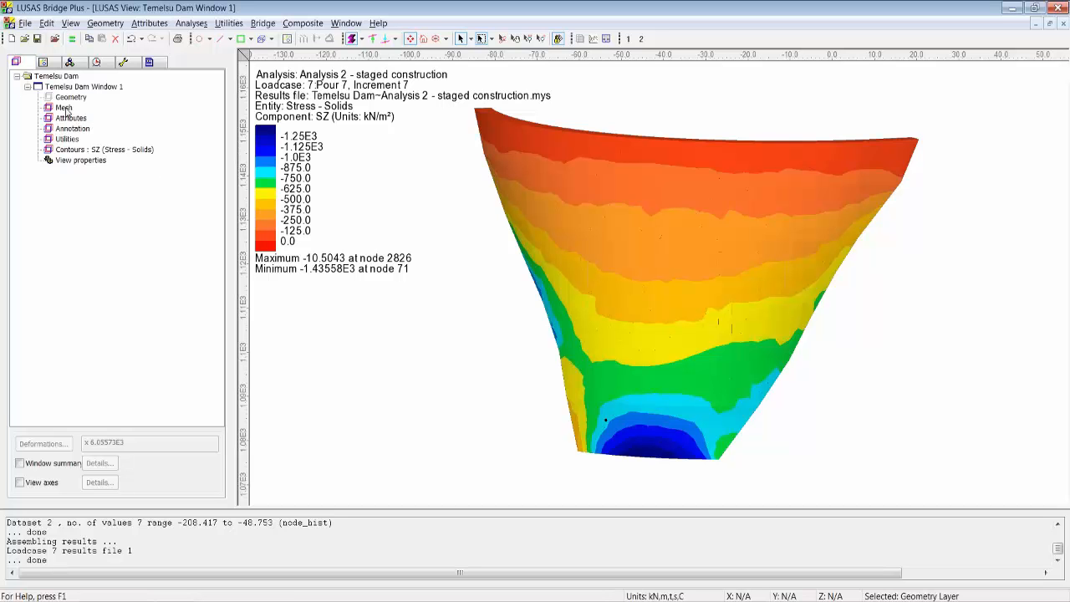
pyautogui.moveTo(66, 110); pyautogui.dragTo(70, 150)
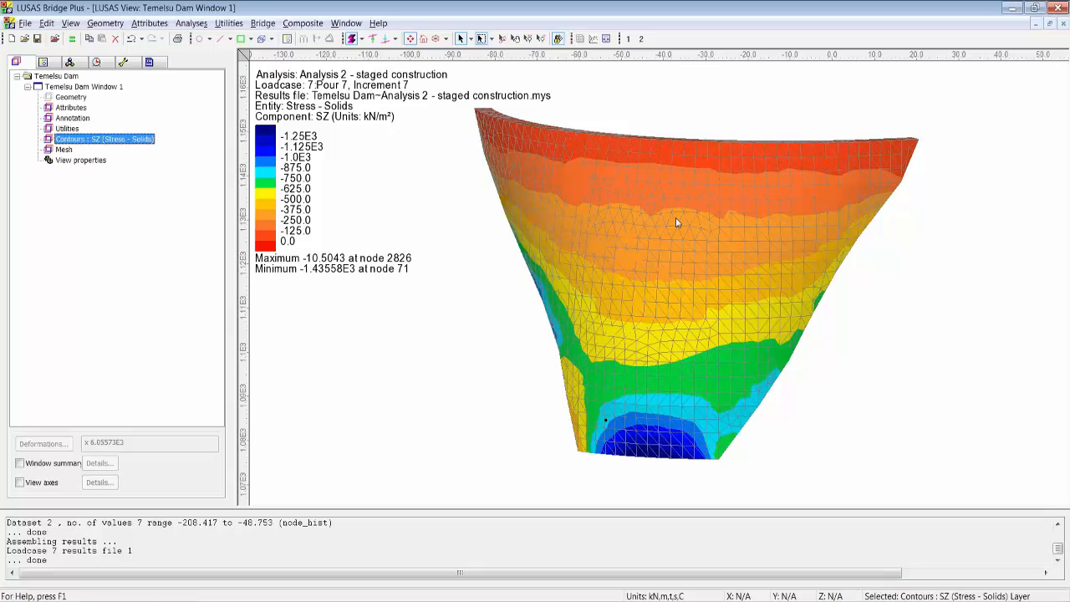
pyautogui.click(632, 349)
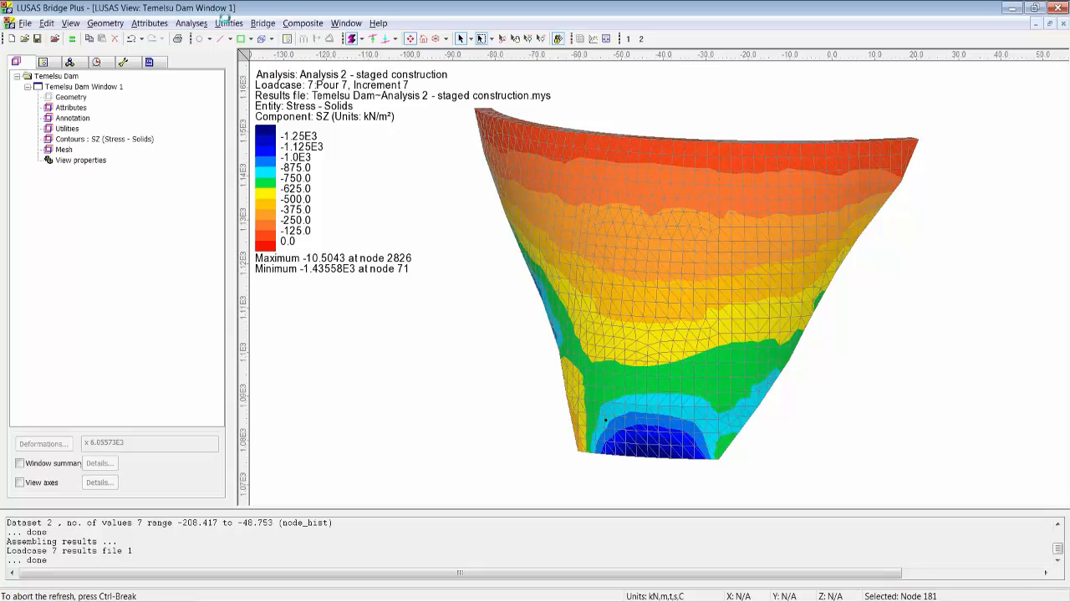
# - Start a new animation and set its horizontal resolution to 1600 pixels
pyautogui.click(227, 24)
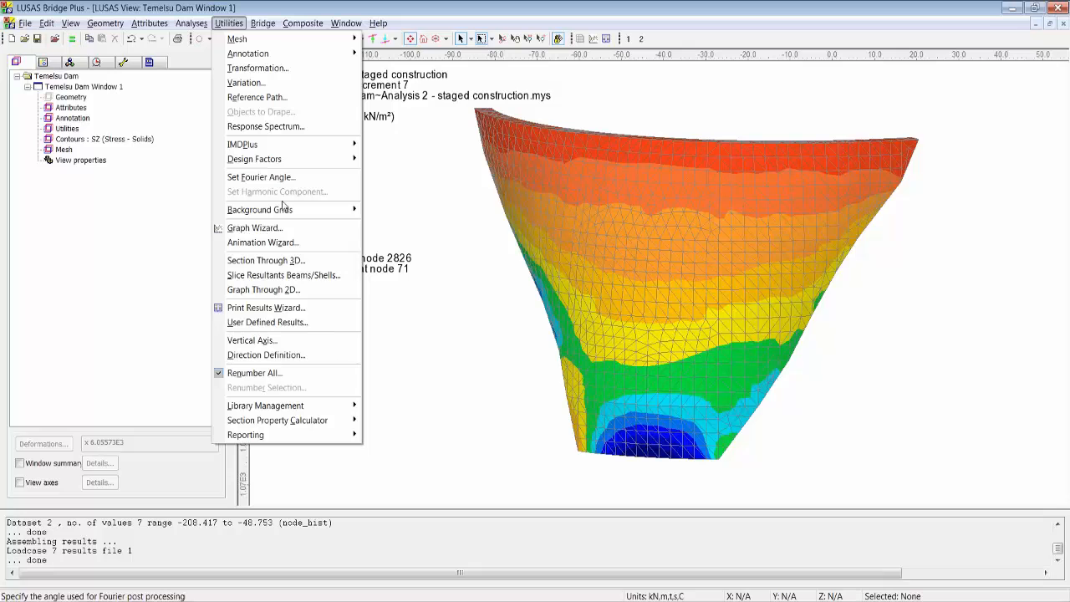
pyautogui.click(286, 241)
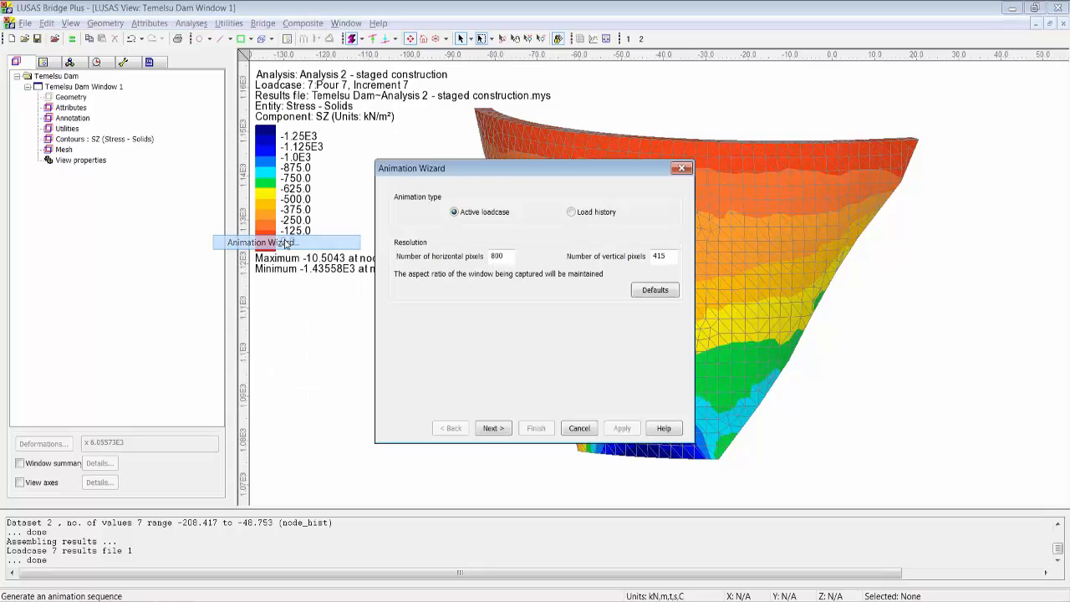
pyautogui.moveTo(570, 173); pyautogui.dragTo(280, 126)
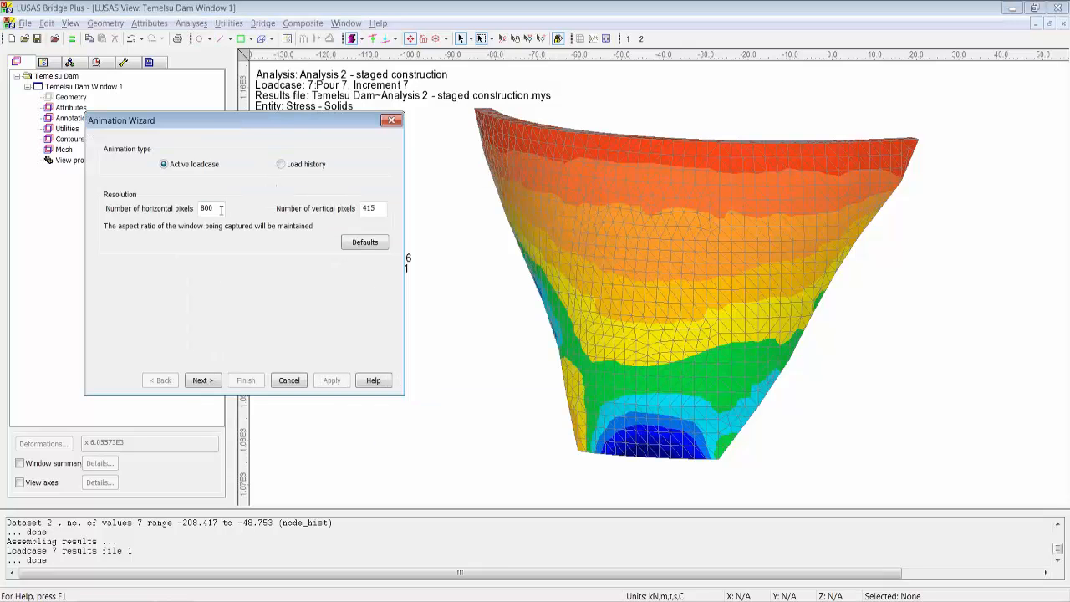
pyautogui.doubleClick(220, 210)
pyautogui.write('16')
pyautogui.click(209, 380)
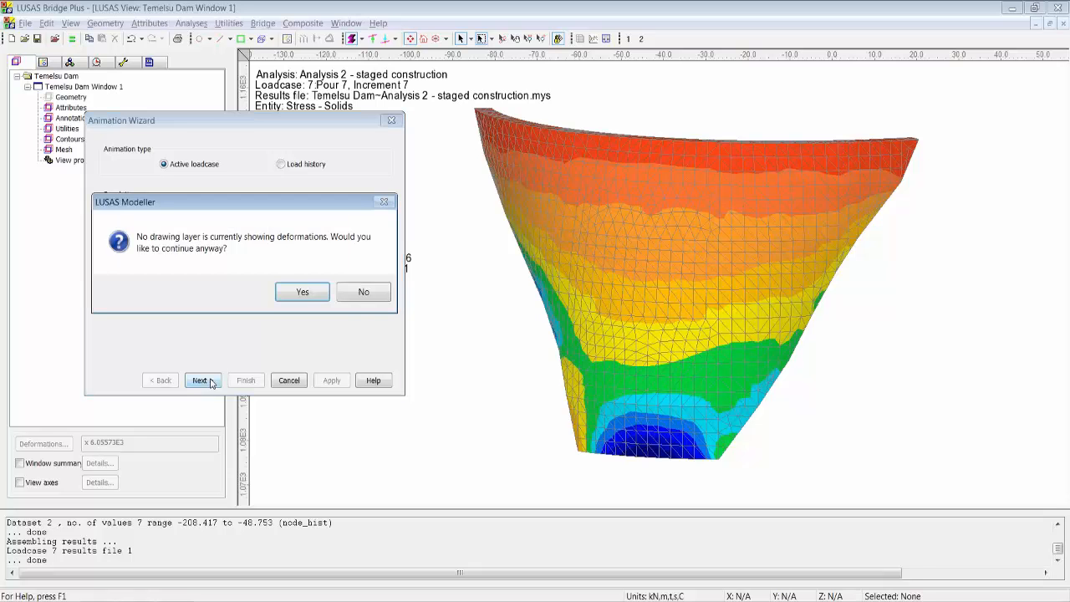
pyautogui.click(303, 292)
pyautogui.click(202, 380)
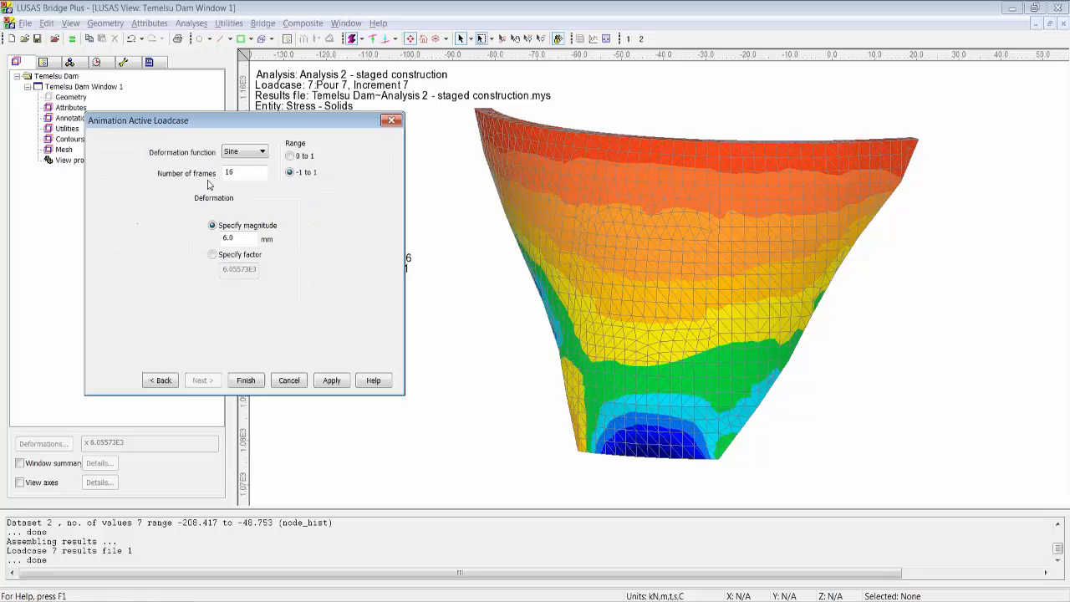
pyautogui.click(172, 382)
# - Generate a load history animation from "Analysis 2 - staged construction" that includes Pour 1 to Pour 7
pyautogui.click(281, 164)
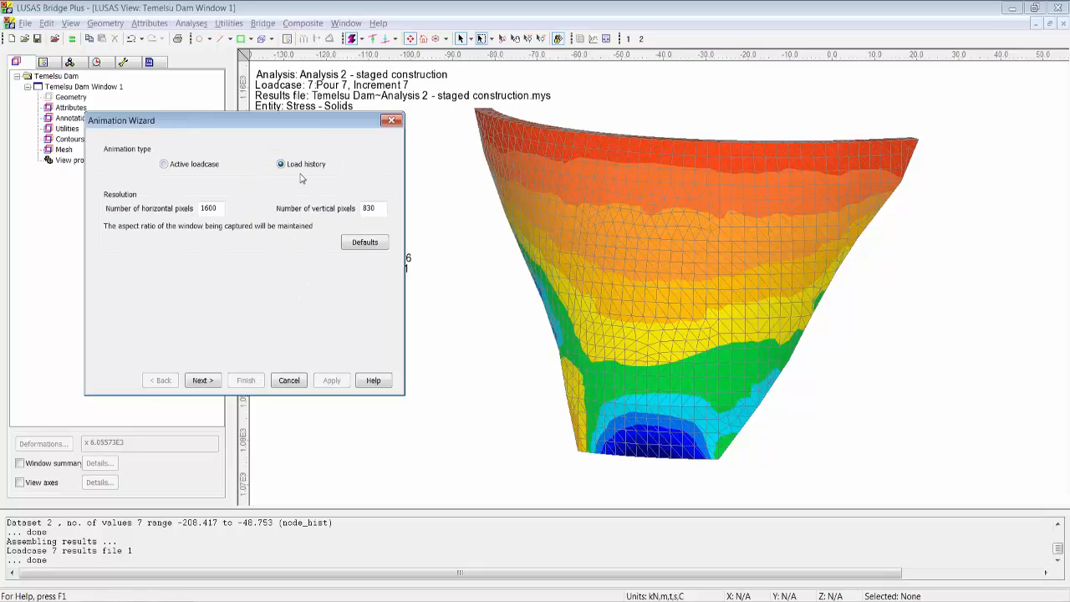
pyautogui.click(202, 380)
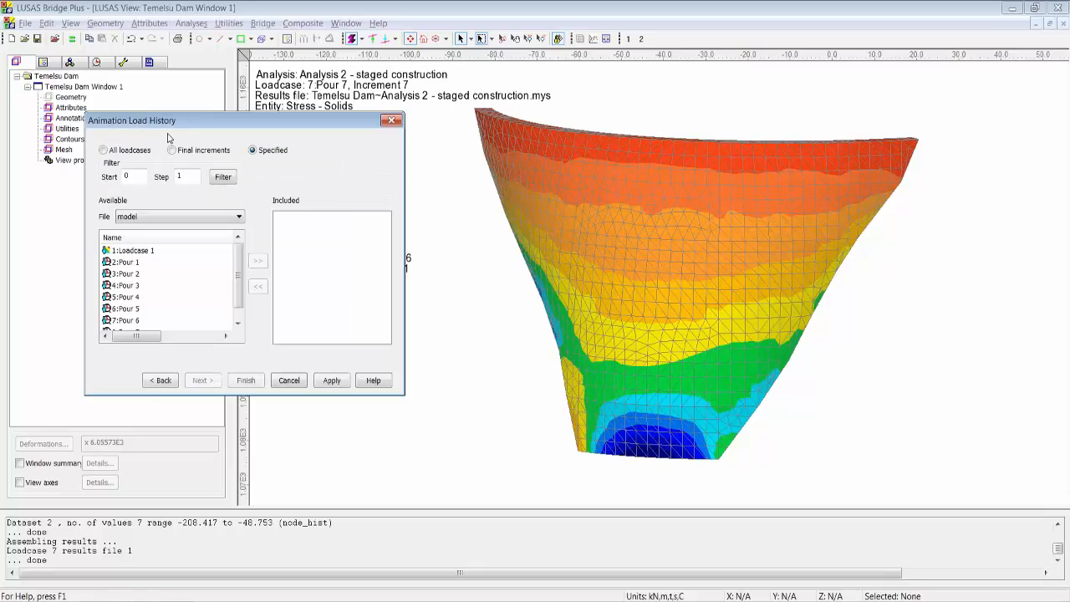
pyautogui.click(140, 219)
pyautogui.click(143, 237)
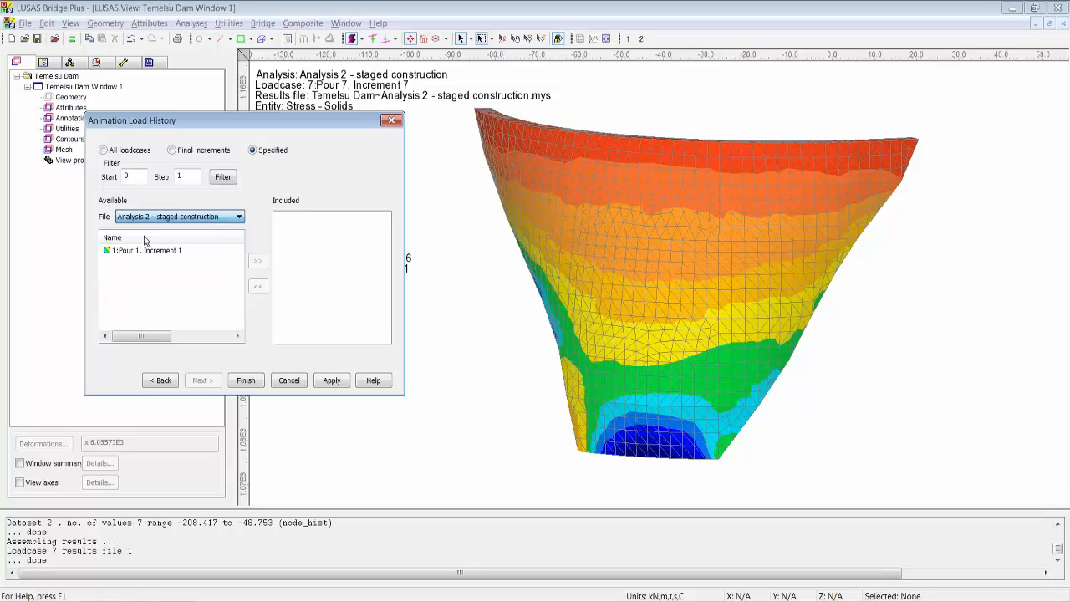
pyautogui.click(144, 250)
pyautogui.keyDown('shift'); pyautogui.click(154, 320); pyautogui.keyUp('shift')
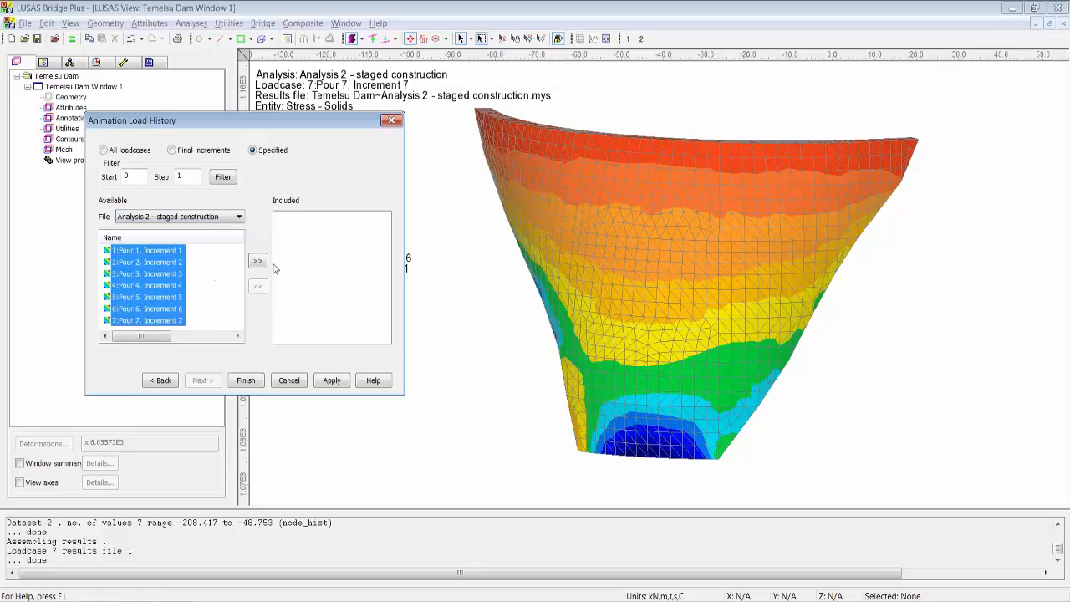
pyautogui.click(258, 261)
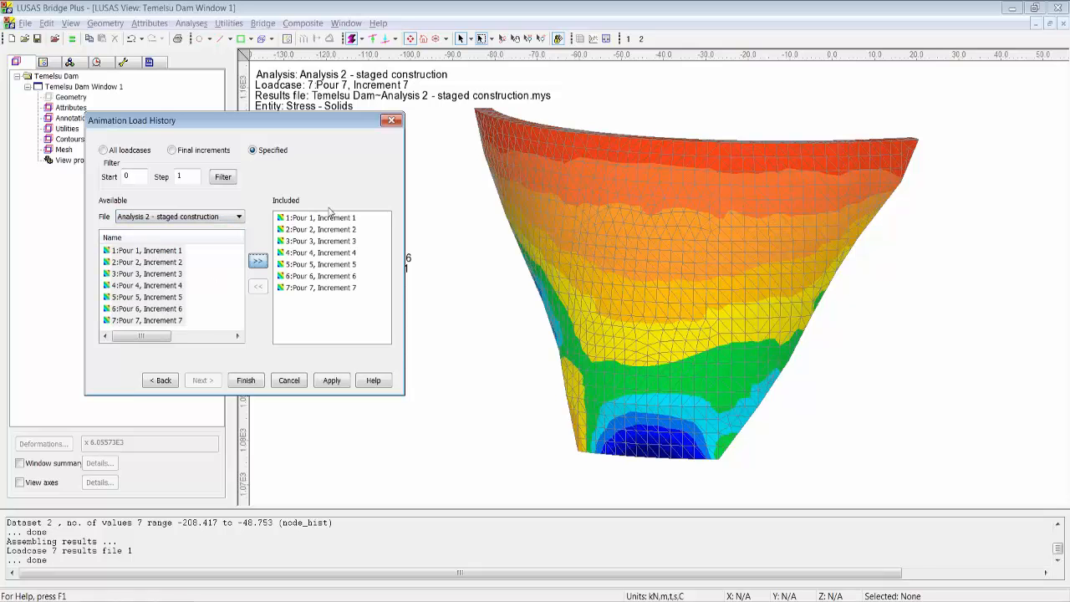
pyautogui.click(245, 381)
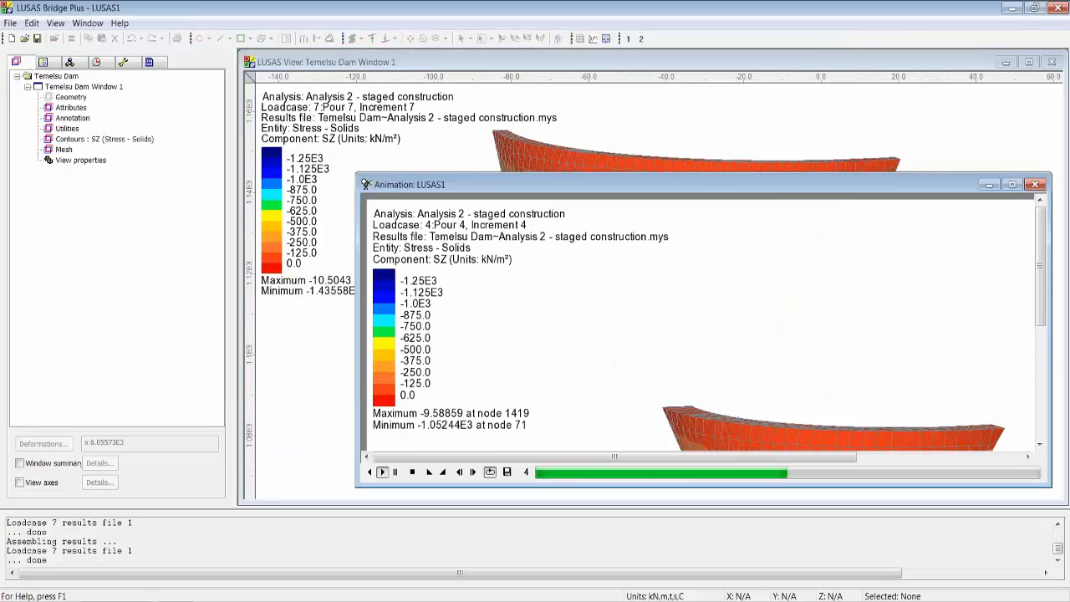
# - View the pour-by-pour stress animation enlarged, then close it without saving
pyautogui.click(1012, 185)
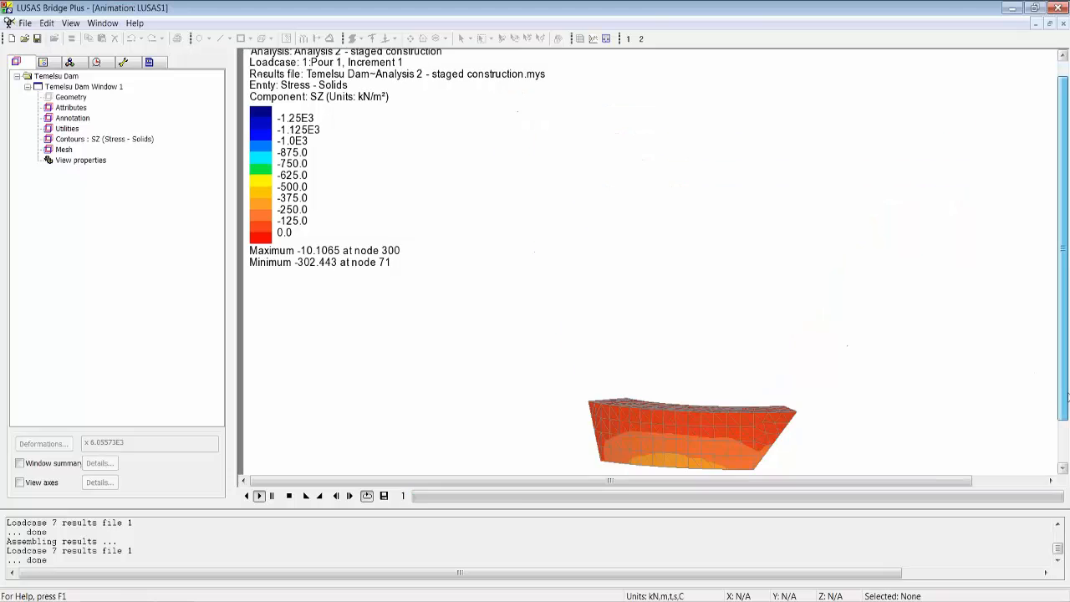
pyautogui.scroll(-2, 1064, 368)
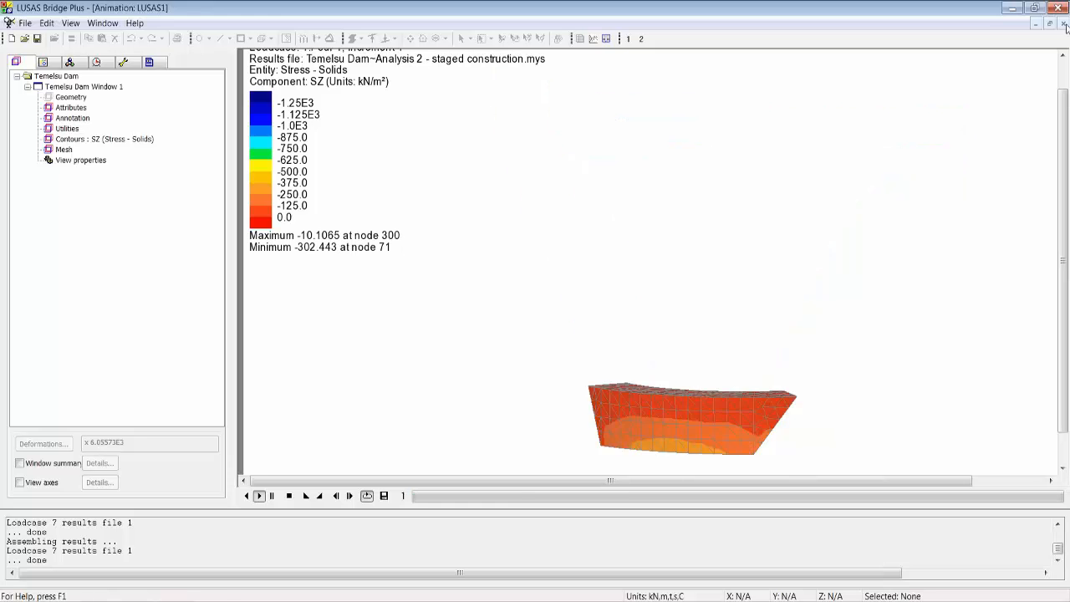
pyautogui.click(1064, 24)
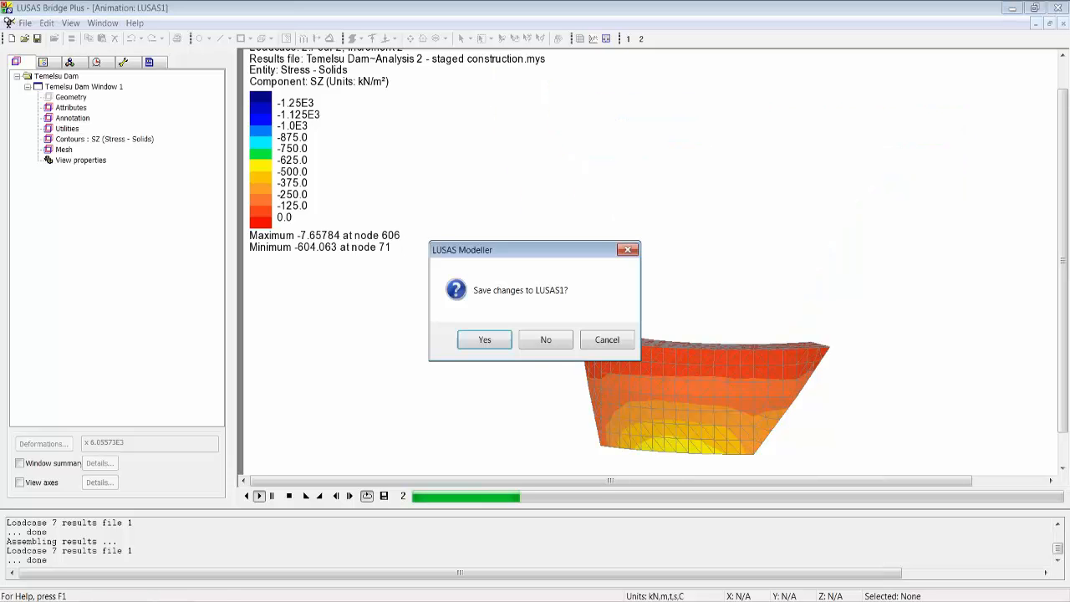
pyautogui.click(544, 340)
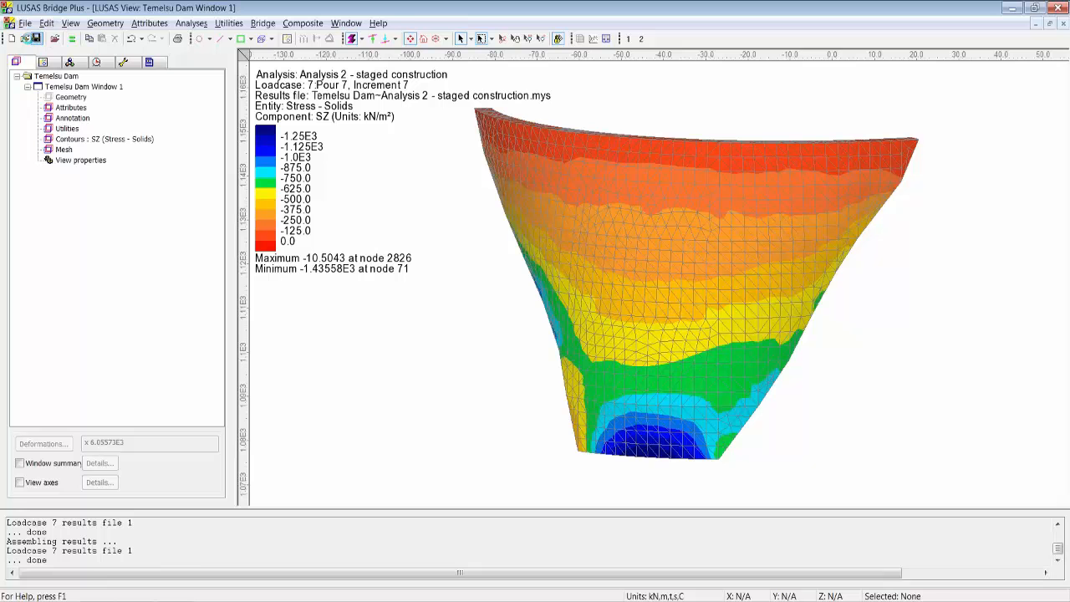
# - Save the Temelsu Dam model and open the model "Dam model HHC" together with its results
pyautogui.click(36, 38)
pyautogui.click(23, 39)
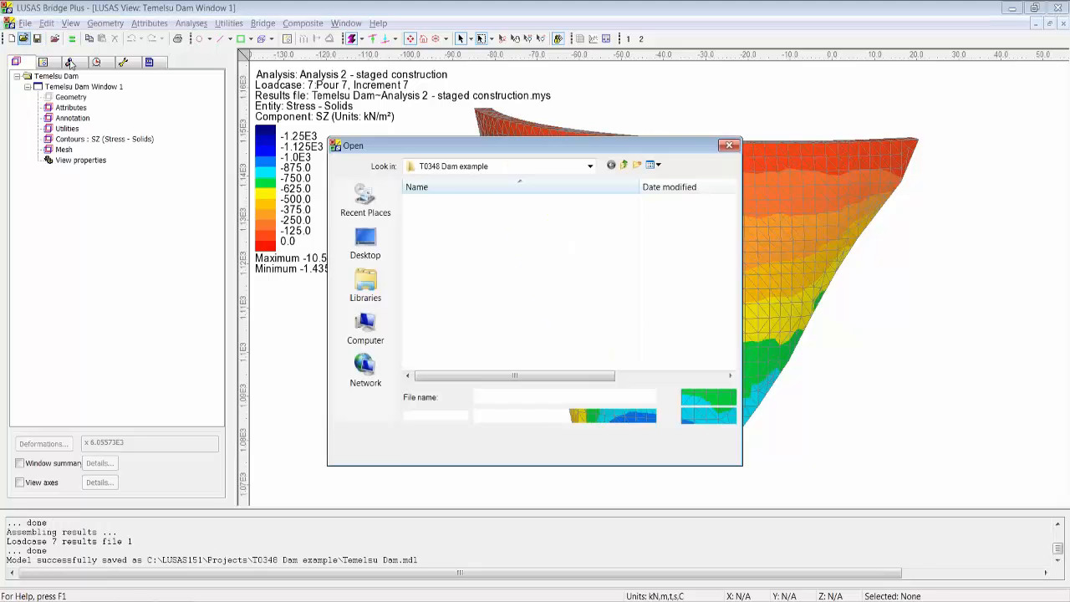
pyautogui.click(489, 272)
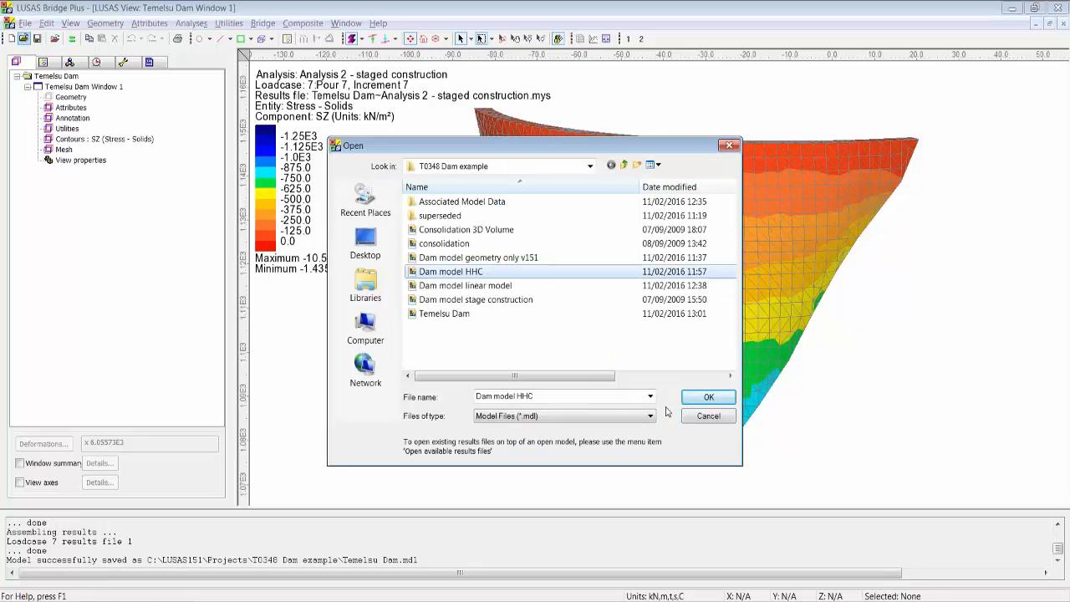
pyautogui.click(699, 398)
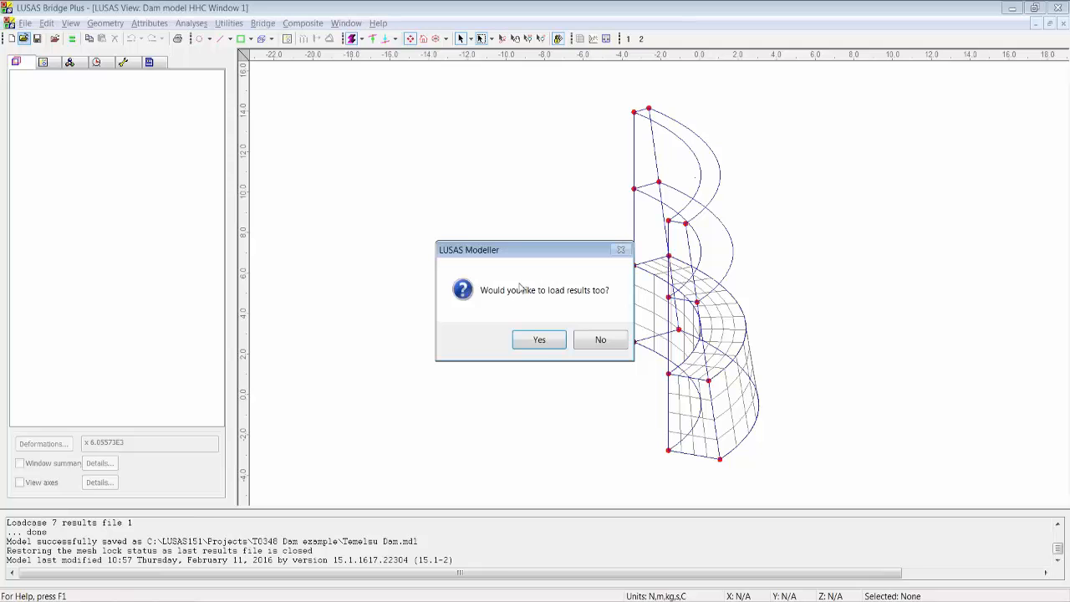
pyautogui.click(540, 340)
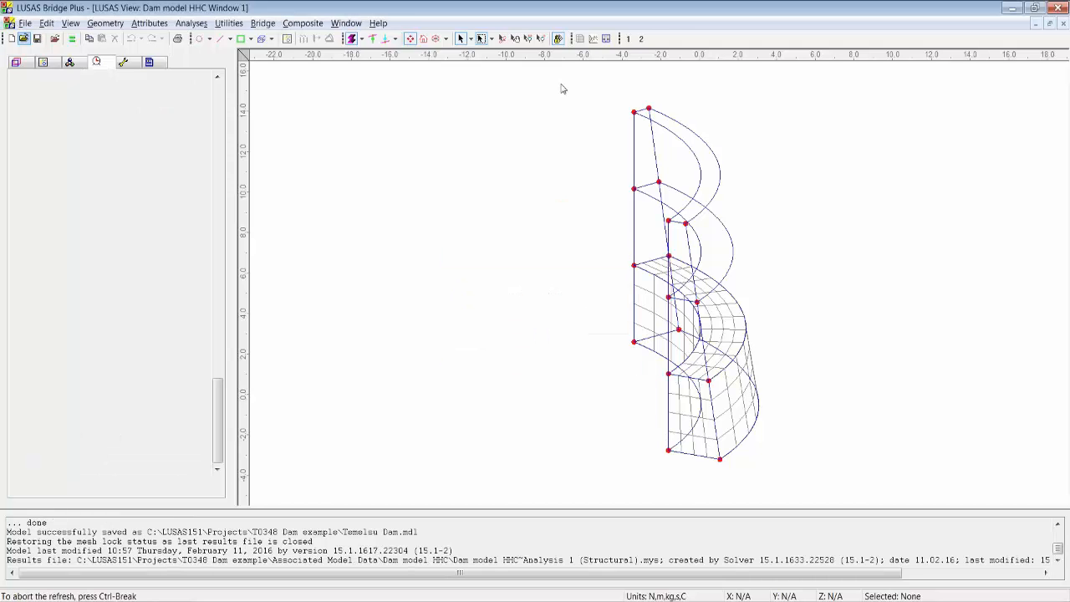
# - Examine the Dam model HHC geometry and the stages and time steps listed for its analyses
pyautogui.click(502, 38)
pyautogui.moveTo(551, 386); pyautogui.dragTo(580, 289)
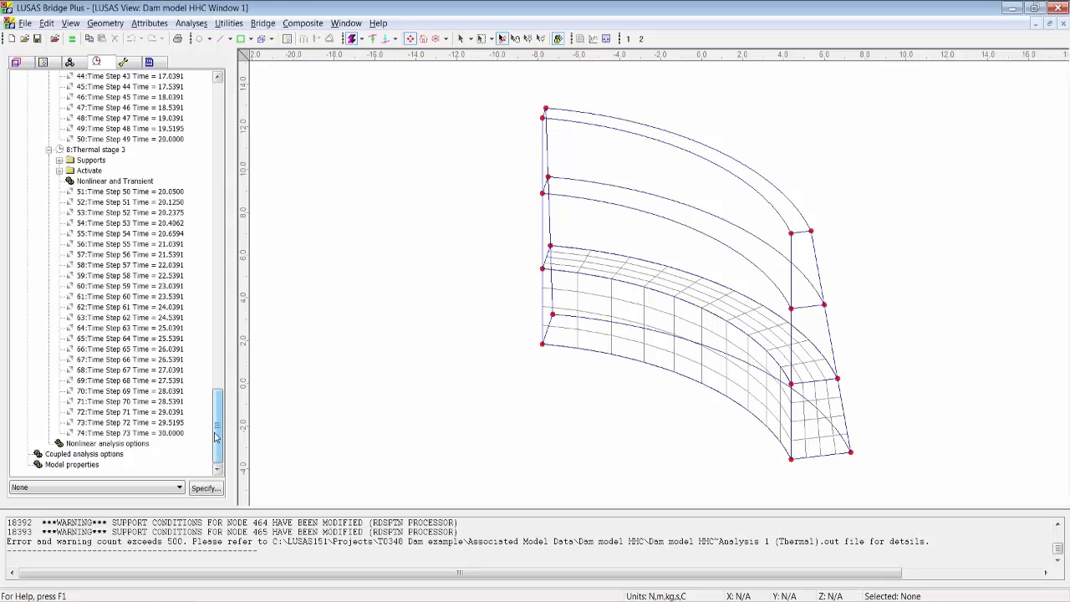
pyautogui.moveTo(215, 435); pyautogui.dragTo(216, 126)
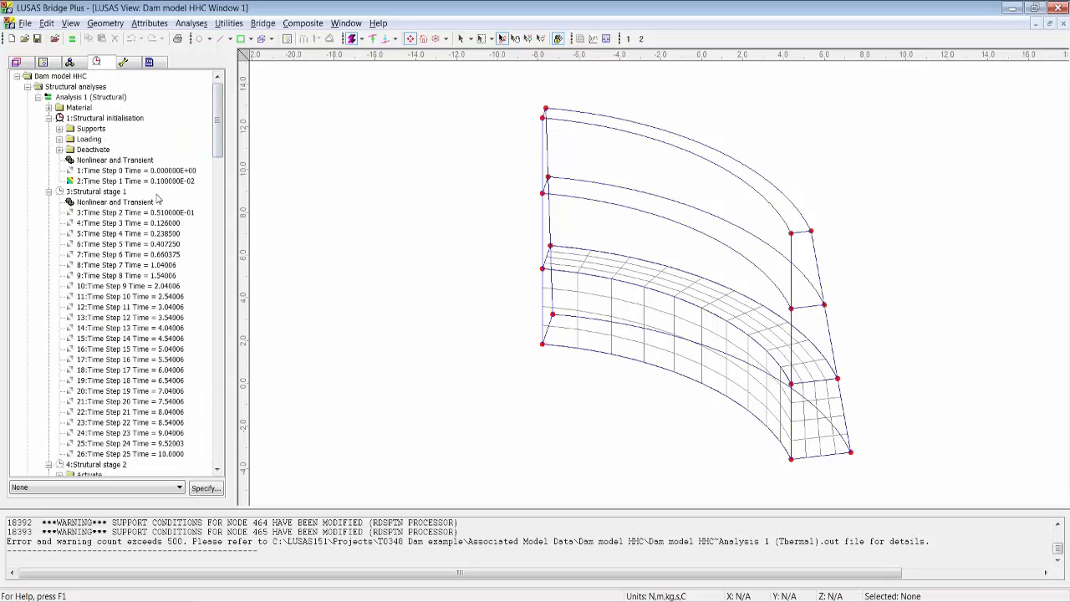
# - Open the isotropic material "Concrete Ungraded" and examine its elastic and thermal properties, including the concrete heat of hydration
pyautogui.click(70, 63)
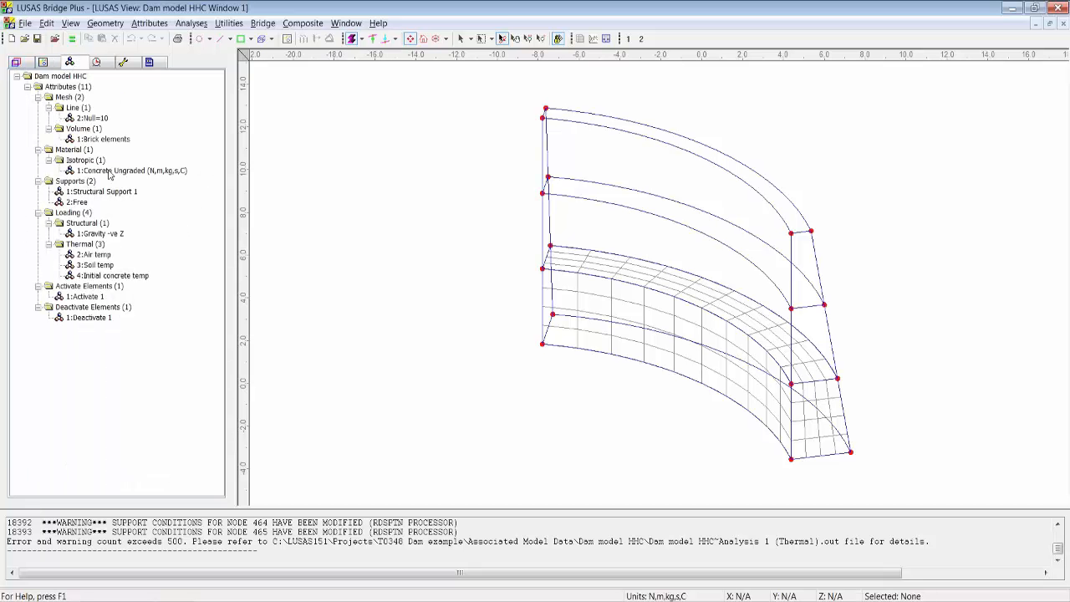
pyautogui.click(109, 171)
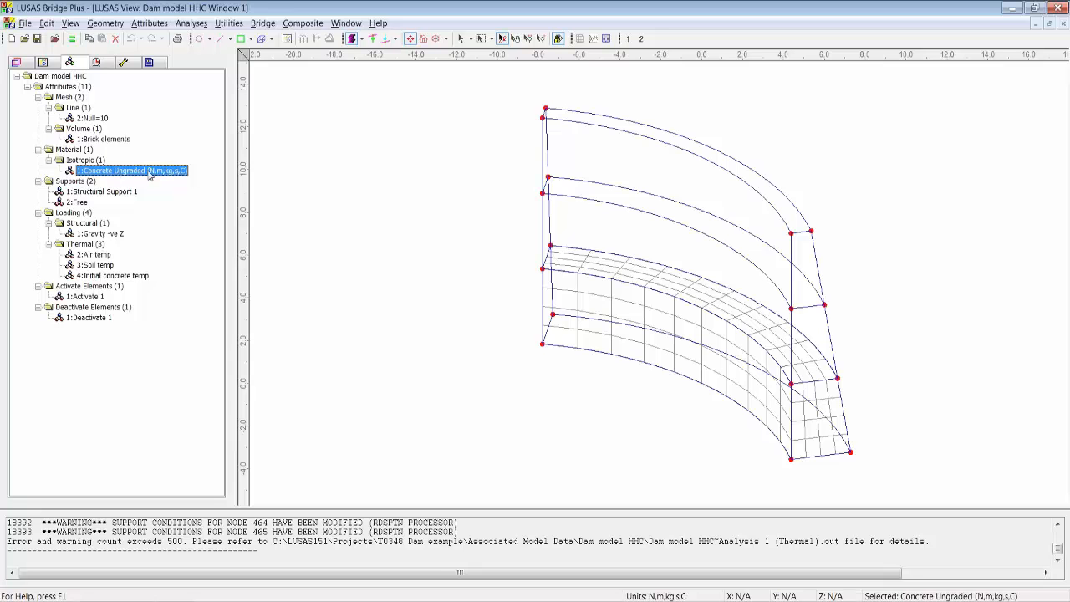
pyautogui.doubleClick(151, 171)
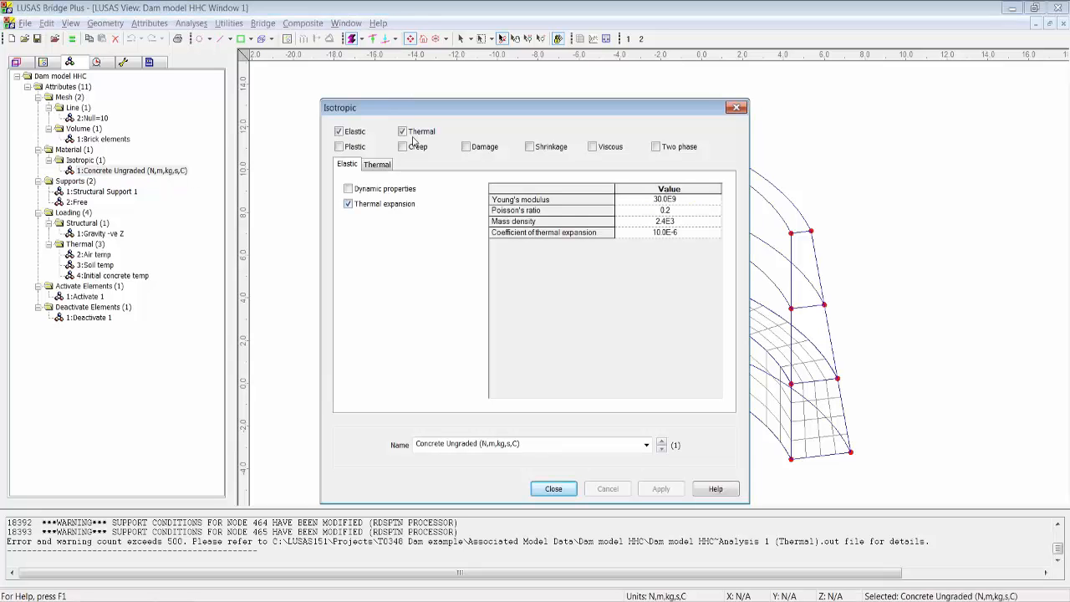
pyautogui.click(377, 167)
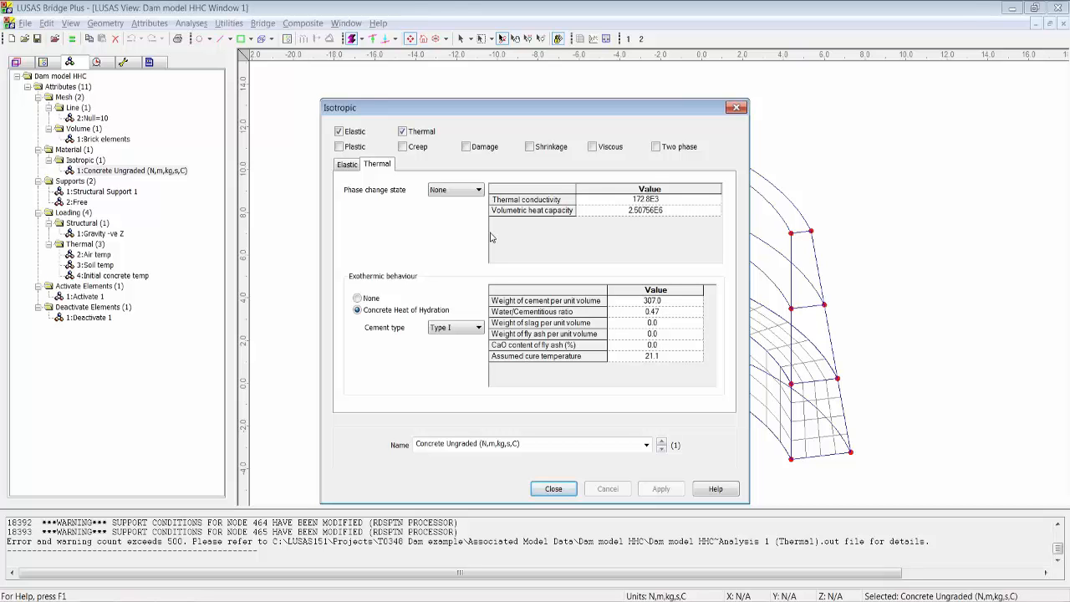
# - Inspect the unit converter and variation options for the volumetric heat capacity, then cancel them
pyautogui.click(546, 211)
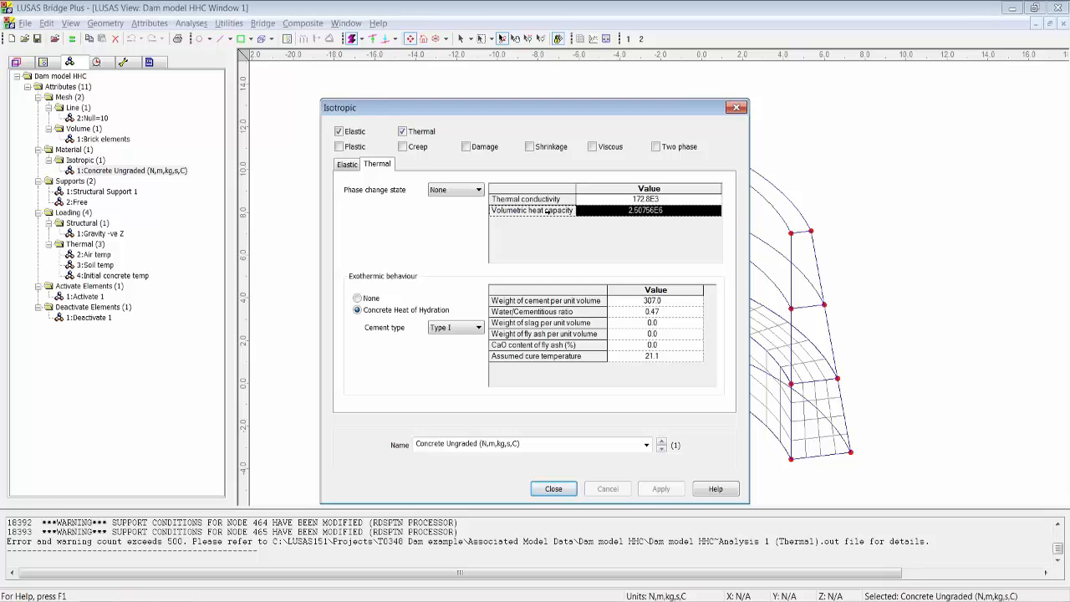
pyautogui.click(715, 211)
pyautogui.click(716, 211)
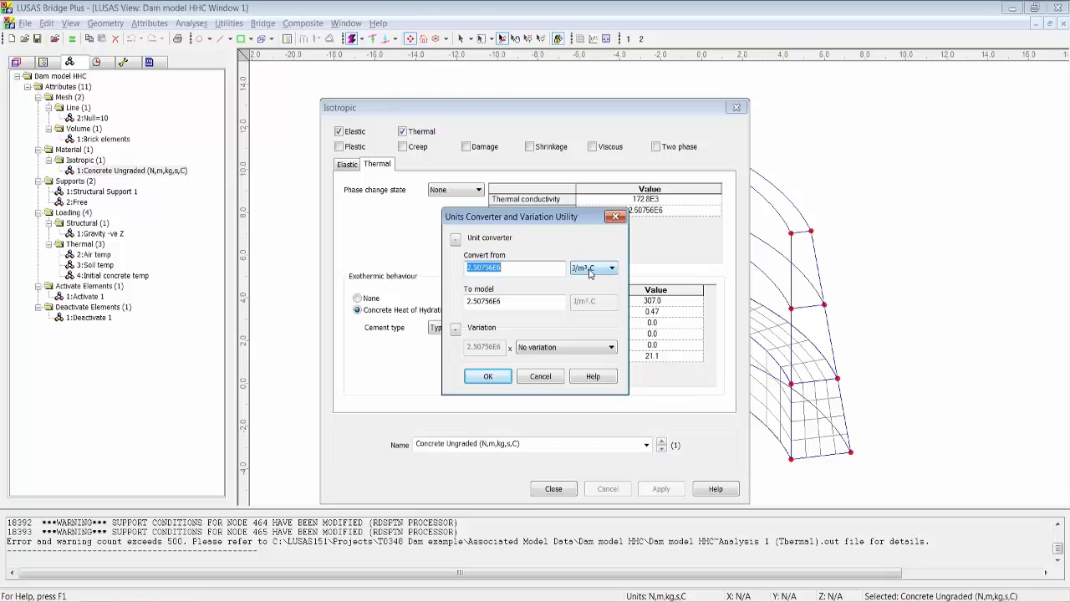
pyautogui.click(543, 378)
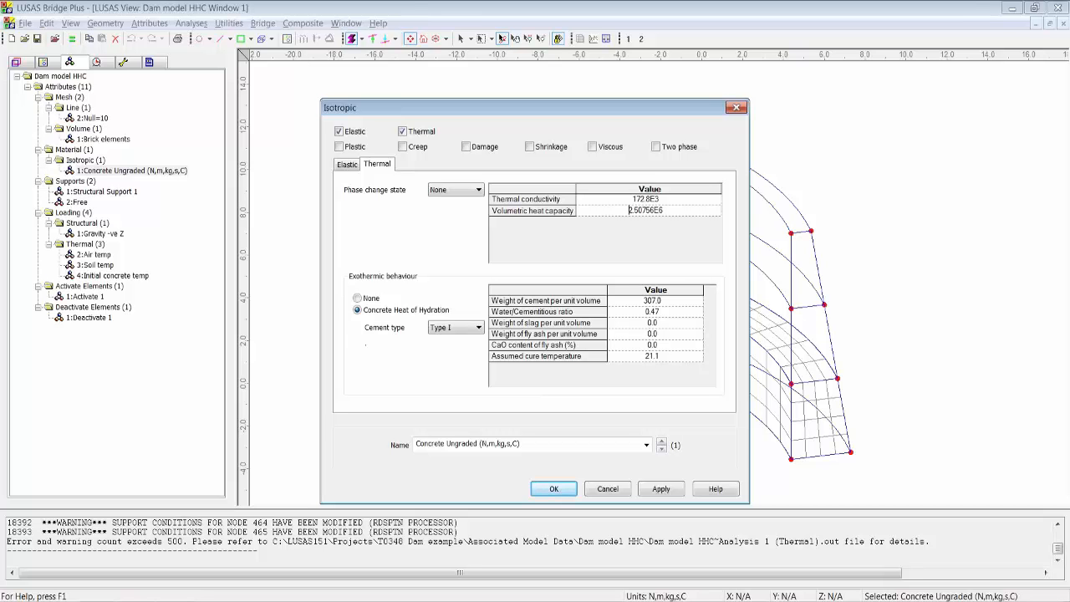
# - Examine the cement weight and cement type options for the concrete heat of hydration, then cancel the material definition
pyautogui.click(569, 299)
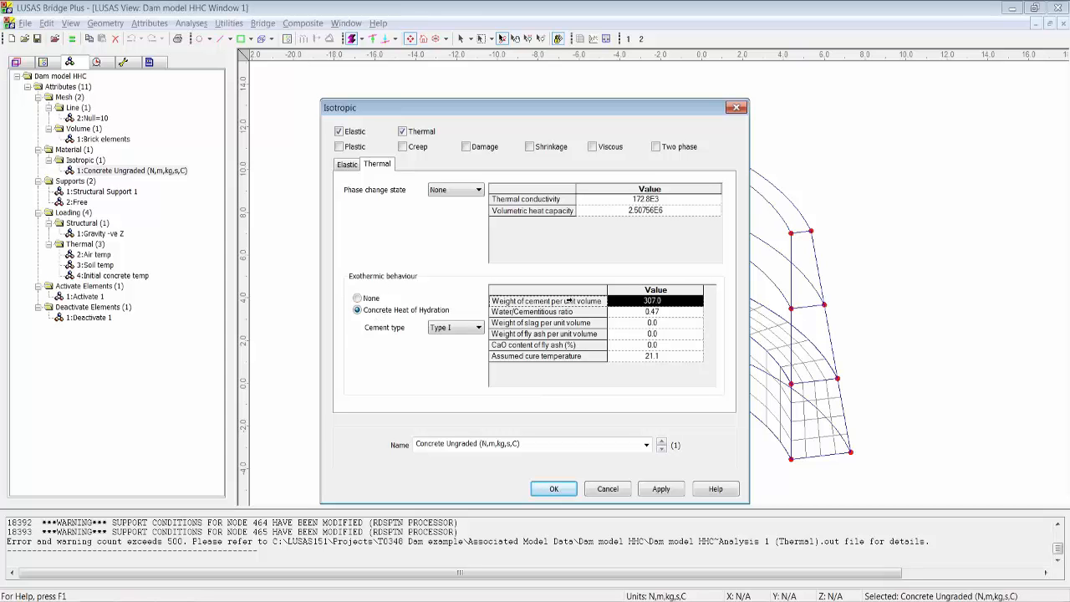
pyautogui.click(478, 328)
pyautogui.click(477, 328)
pyautogui.click(607, 490)
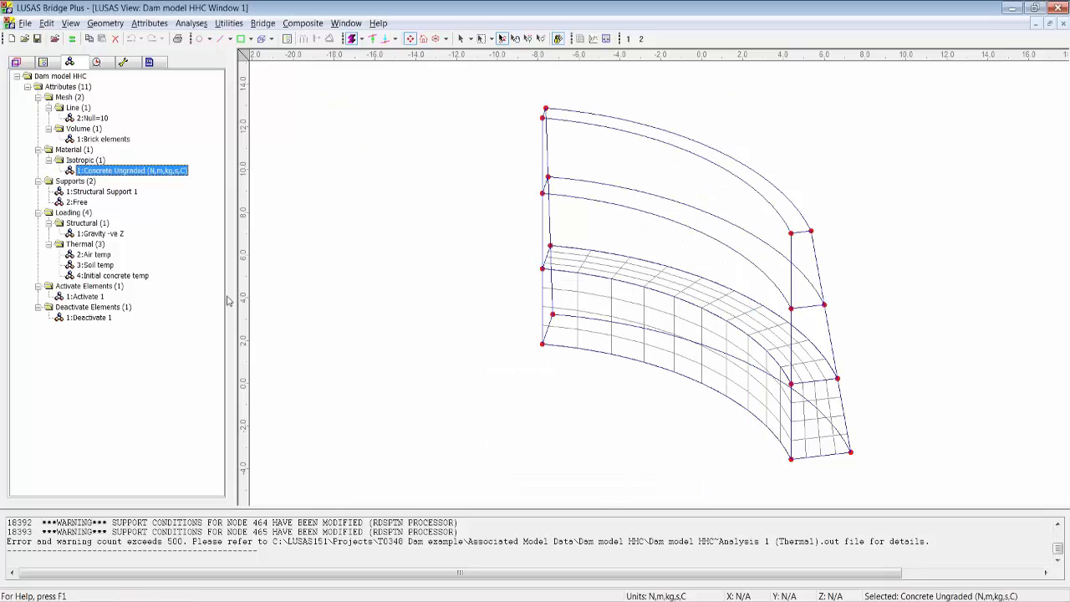
# - Open the thermal support "Free", check its temperature restraint setting, and close it
pyautogui.click(77, 203)
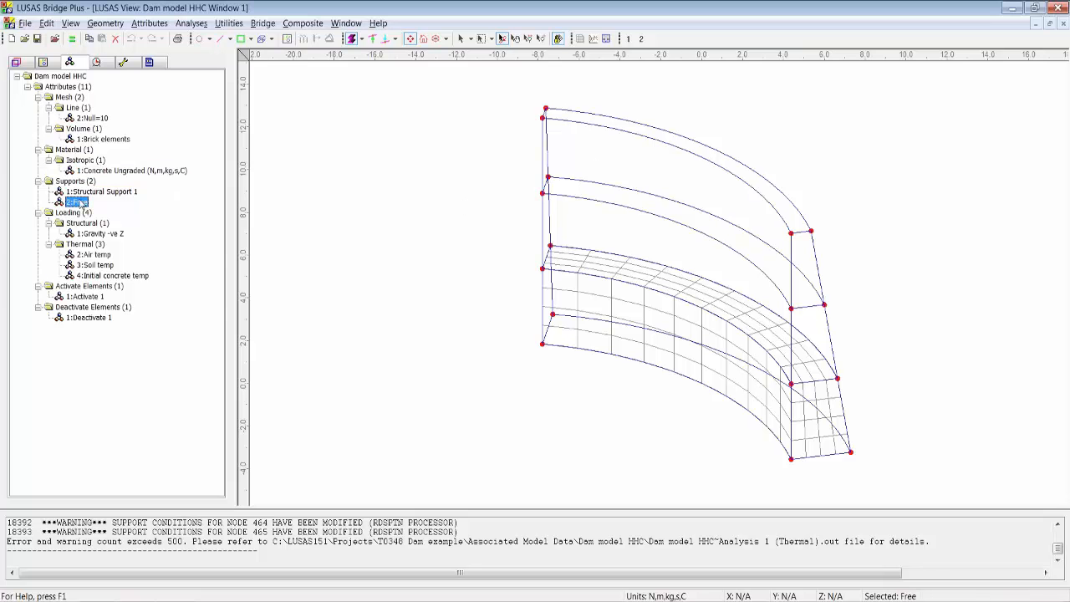
pyautogui.doubleClick(78, 202)
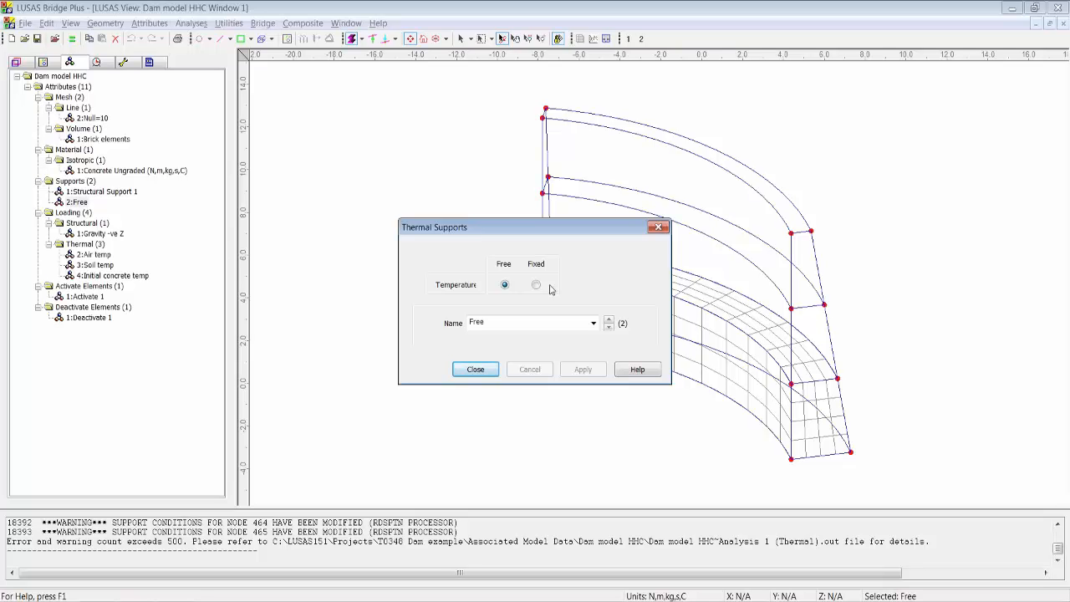
pyautogui.click(477, 368)
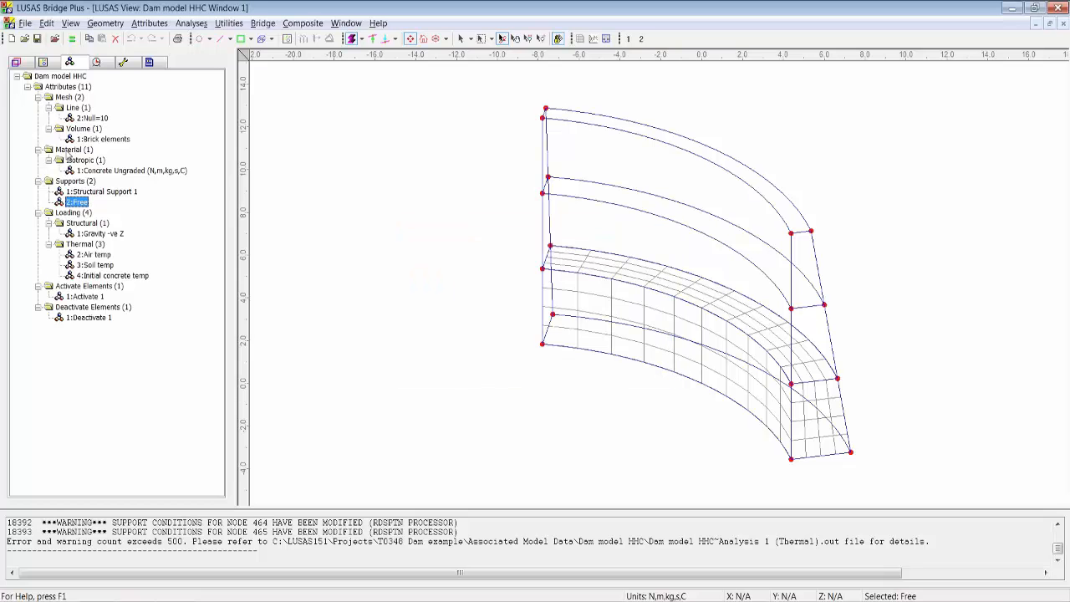
# - Open the thermal loading "Air temp", inspect its environmental temperature and convection heat transfer coefficient, and close it
pyautogui.click(95, 255)
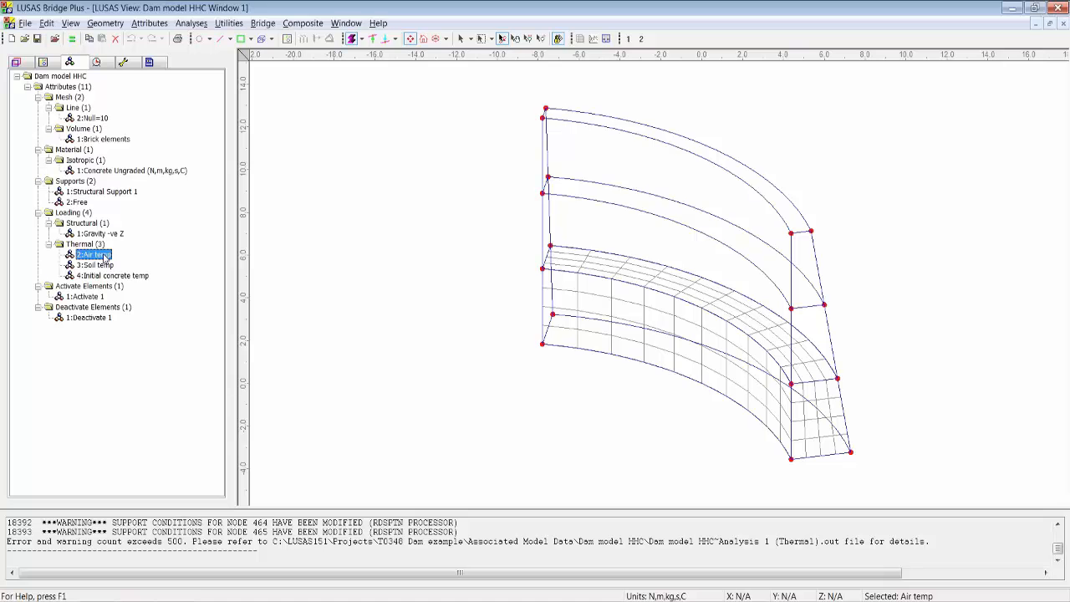
pyautogui.doubleClick(106, 257)
pyautogui.click(501, 181)
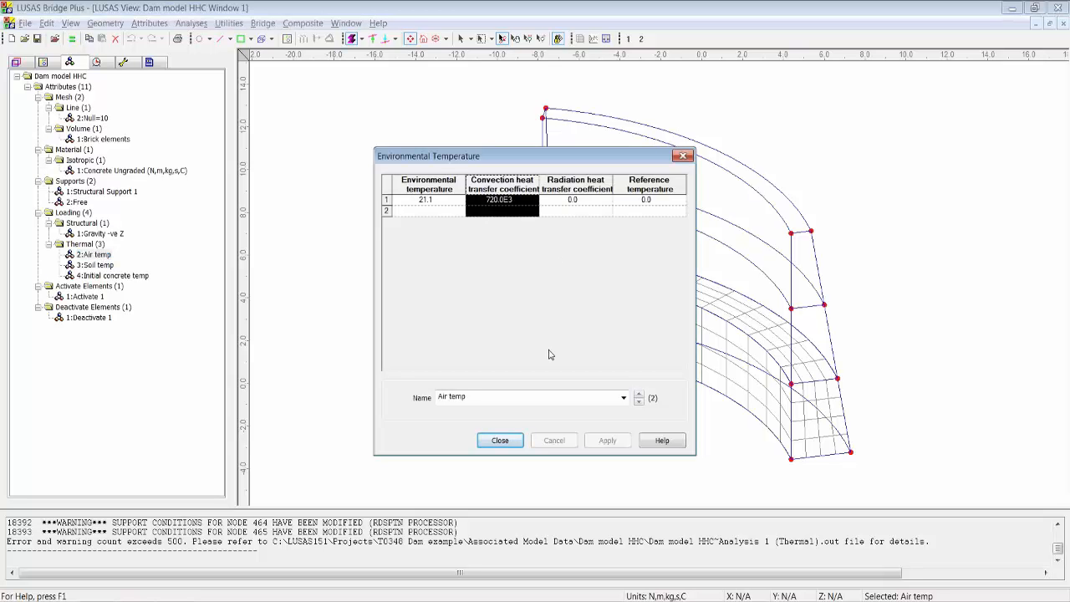
pyautogui.click(638, 393)
pyautogui.click(500, 441)
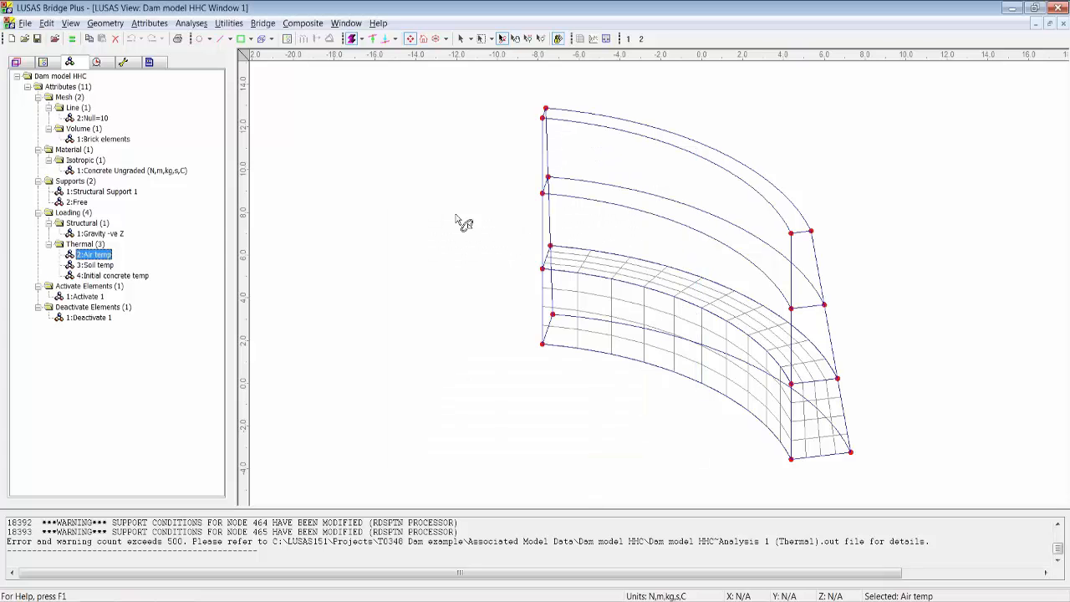
# - Set Time Step 24 of Thermal stage 1 active to view its temperature contours
pyautogui.click(97, 62)
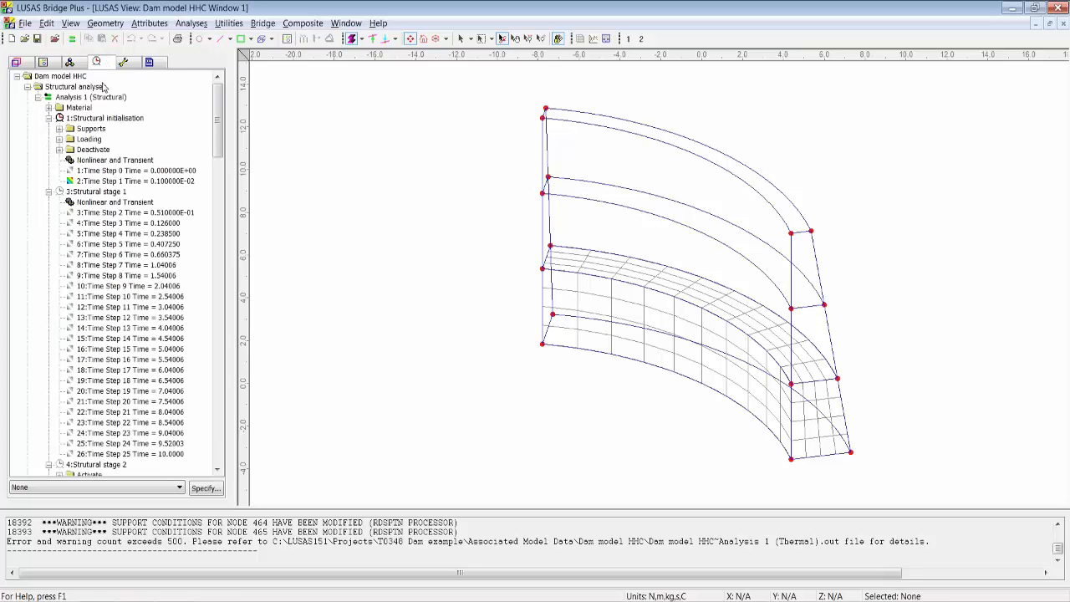
pyautogui.rightClick(144, 234)
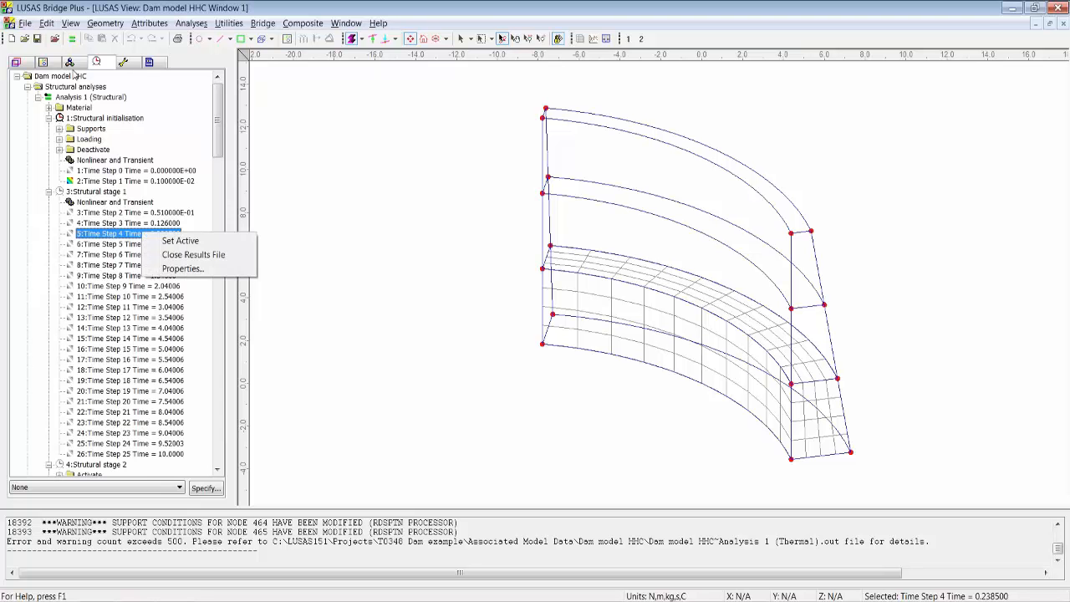
pyautogui.click(217, 118)
pyautogui.moveTo(217, 118); pyautogui.dragTo(231, 294)
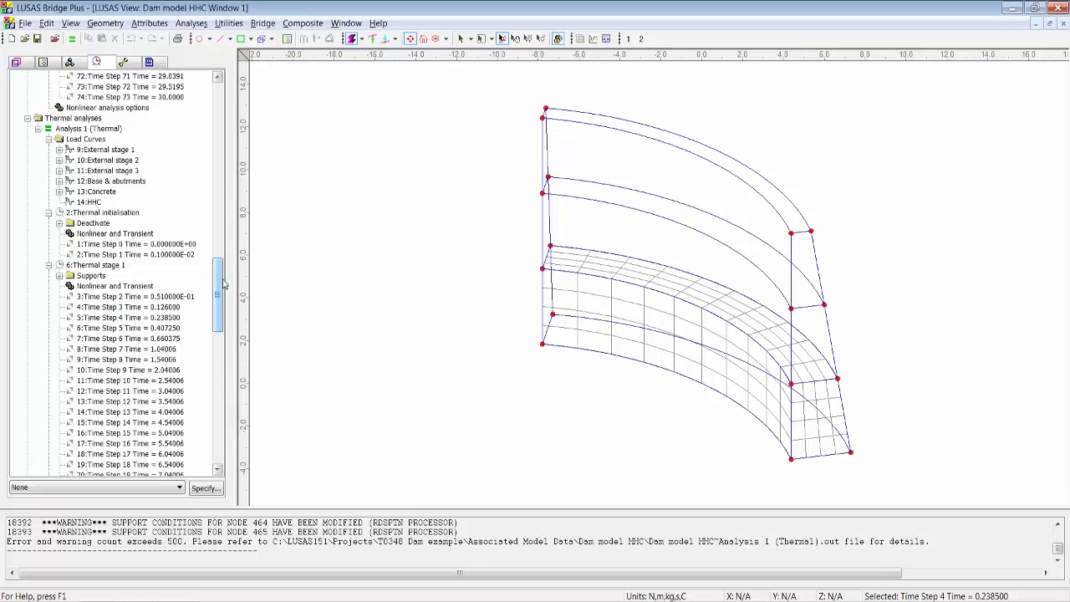
pyautogui.moveTo(222, 284); pyautogui.dragTo(224, 338)
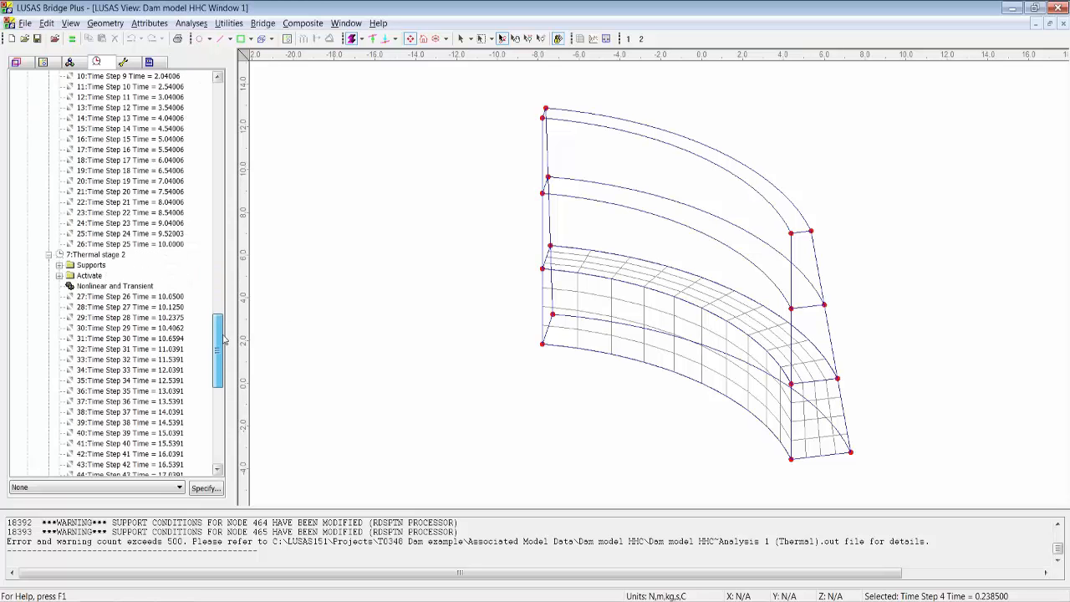
pyautogui.rightClick(153, 235)
pyautogui.click(178, 244)
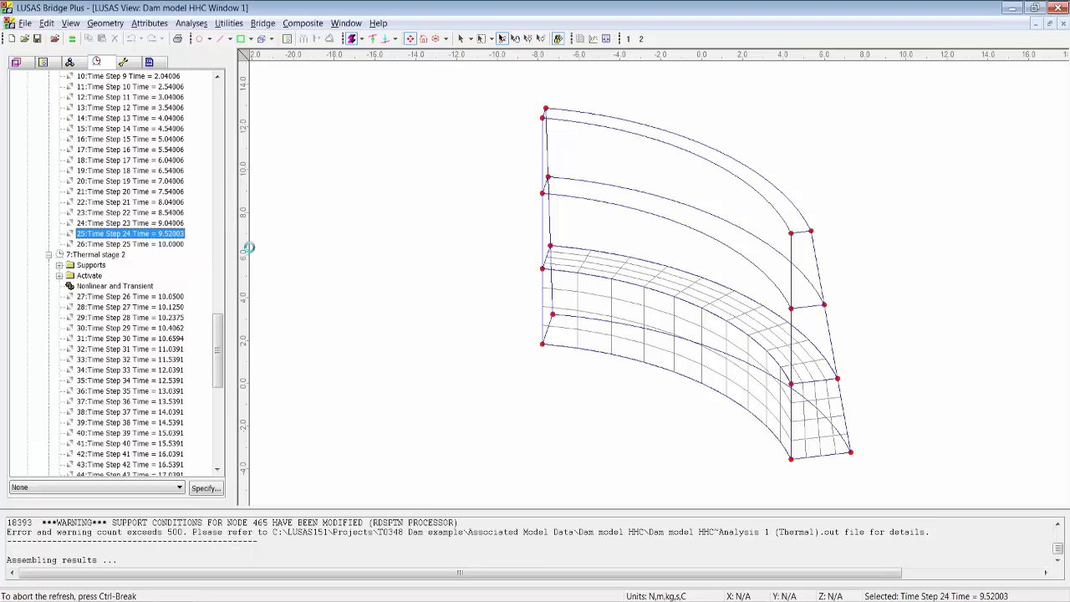
# - View the temperature contours of Thermal stage 1 at Time Step 3 and at Time Step 9
pyautogui.moveTo(218, 356); pyautogui.dragTo(219, 324)
pyautogui.rightClick(149, 213)
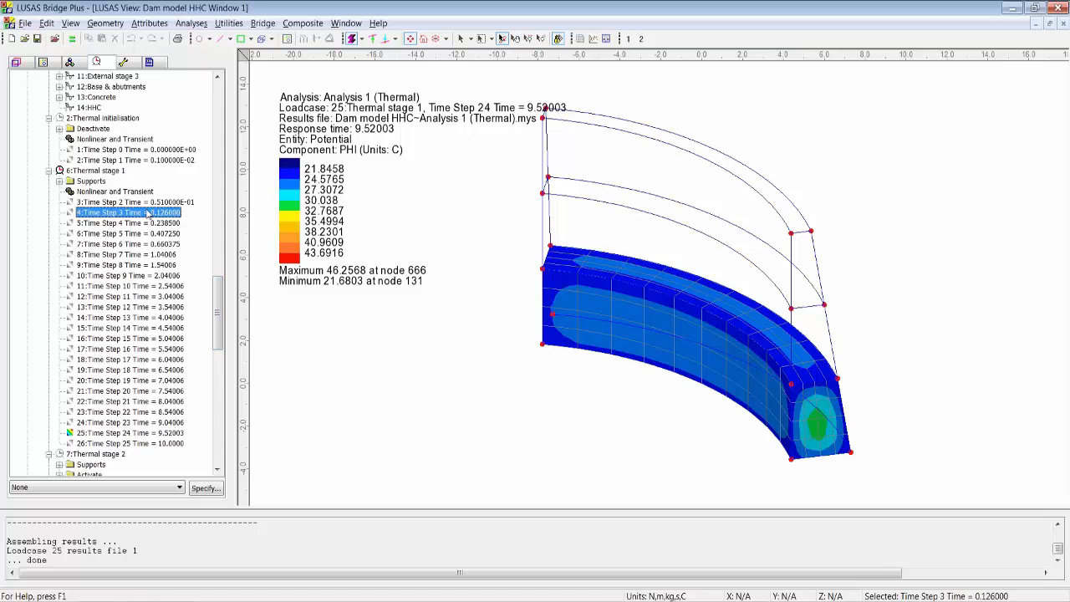
pyautogui.click(179, 219)
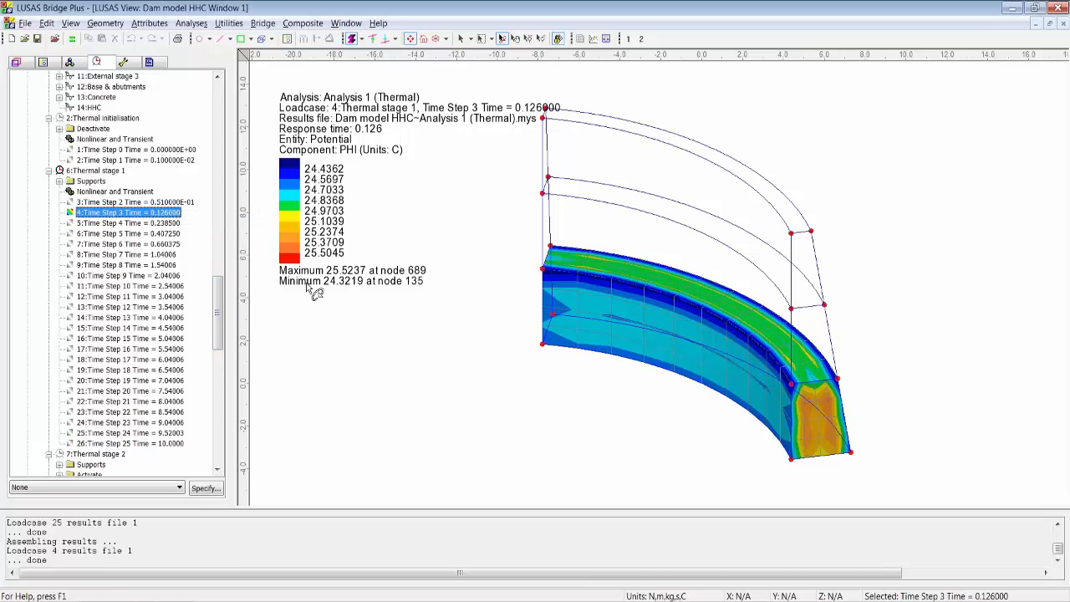
pyautogui.click(157, 275)
pyautogui.rightClick(157, 276)
pyautogui.click(187, 282)
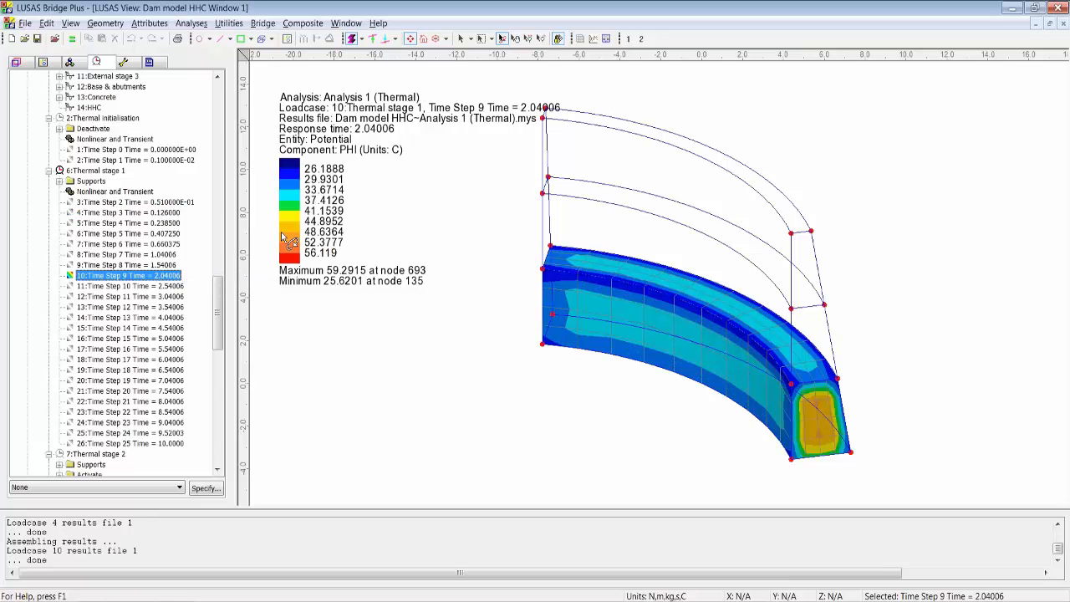
# - View the temperature contours of Thermal stage 1 at Time Step 15 and at Time Step 23
pyautogui.click(152, 339)
pyautogui.rightClick(152, 341)
pyautogui.click(186, 350)
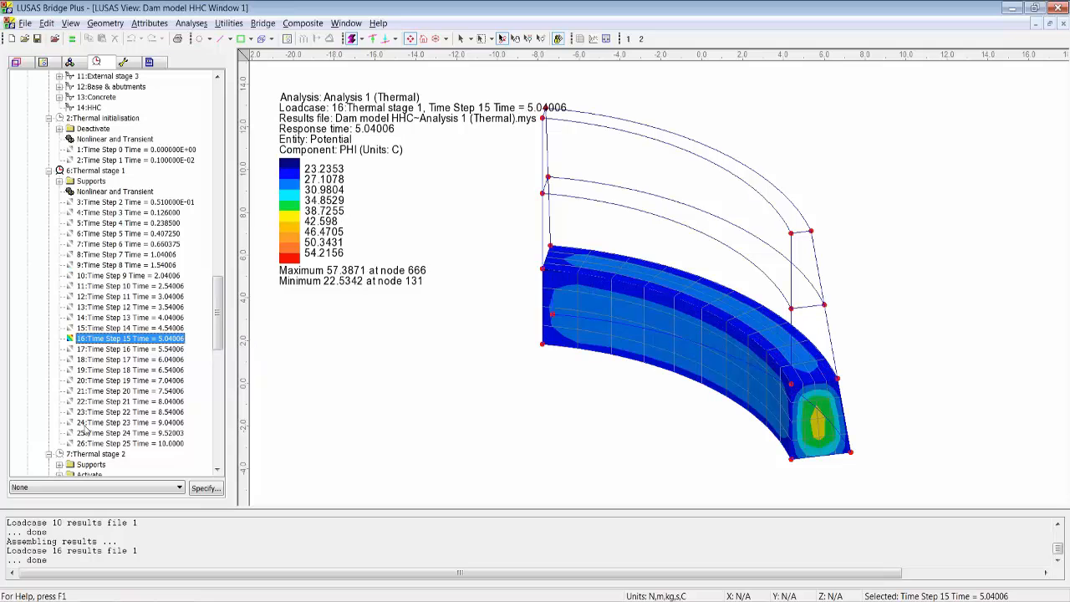
pyautogui.click(155, 422)
pyautogui.rightClick(154, 423)
pyautogui.click(175, 432)
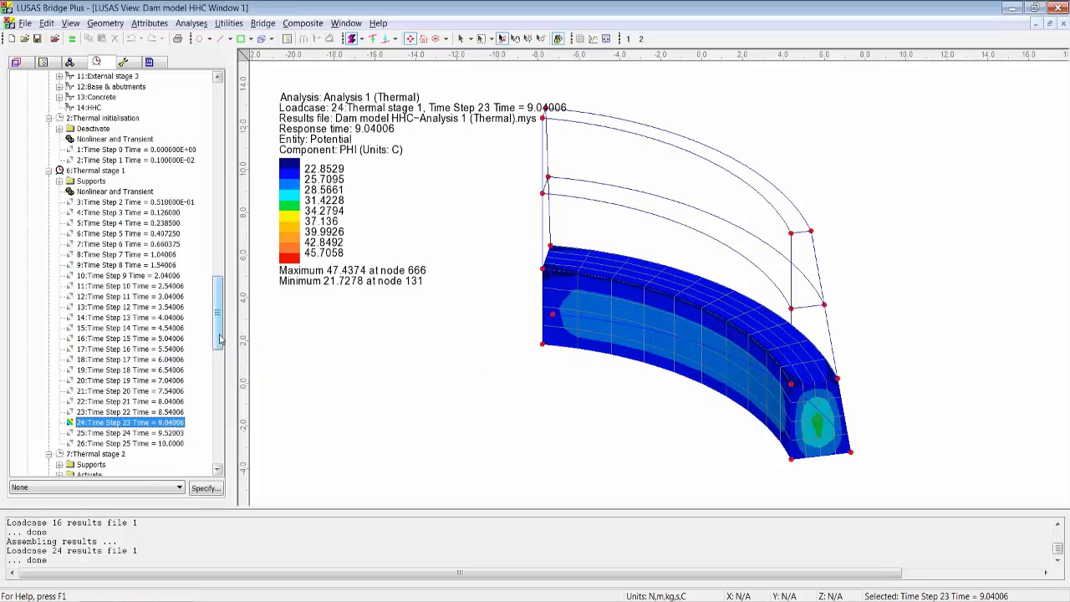
# - View the temperature contours of Thermal stage 2 at Time Step 36 and at Time Step 42
pyautogui.moveTo(219, 339); pyautogui.dragTo(219, 393)
pyautogui.click(153, 306)
pyautogui.rightClick(154, 306)
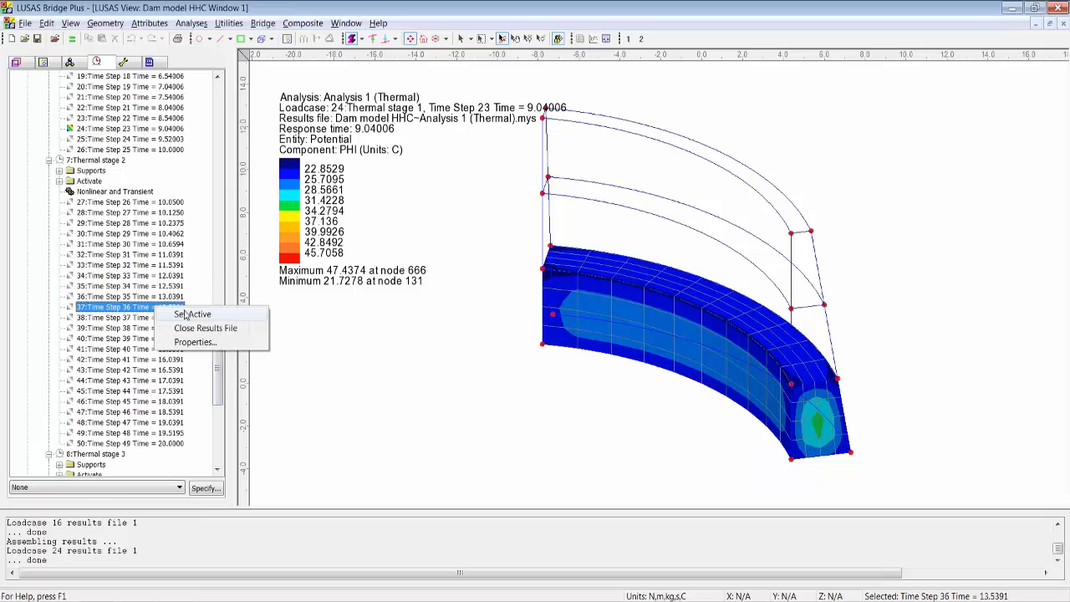
pyautogui.click(176, 316)
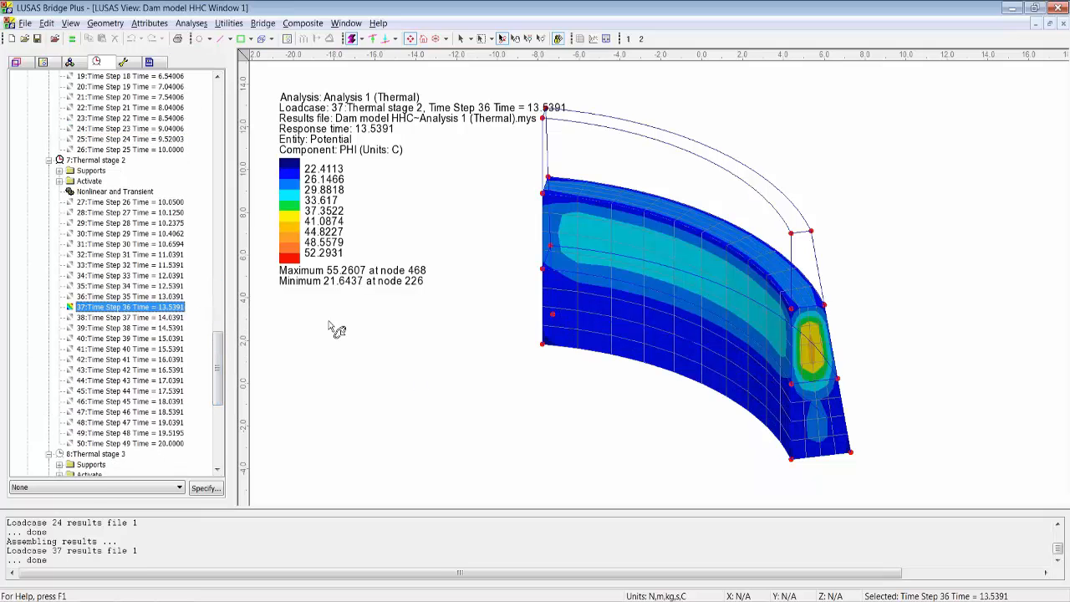
pyautogui.click(144, 369)
pyautogui.rightClick(148, 371)
pyautogui.click(172, 381)
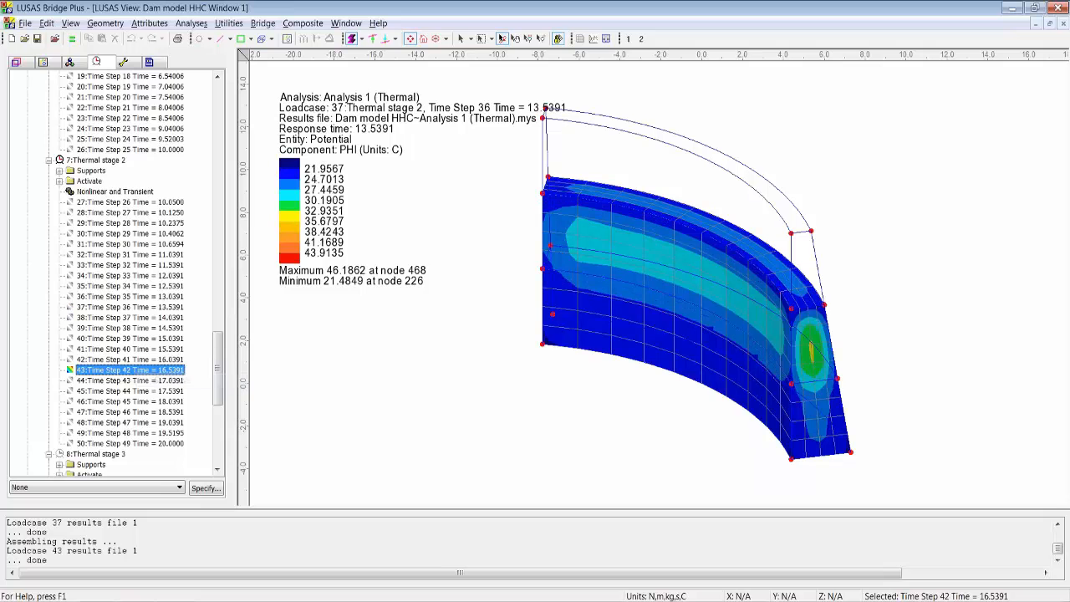
# - View the temperature contours of Thermal stage 3 at Time Step 57 and at Time Step 70
pyautogui.moveTo(216, 343); pyautogui.dragTo(215, 376)
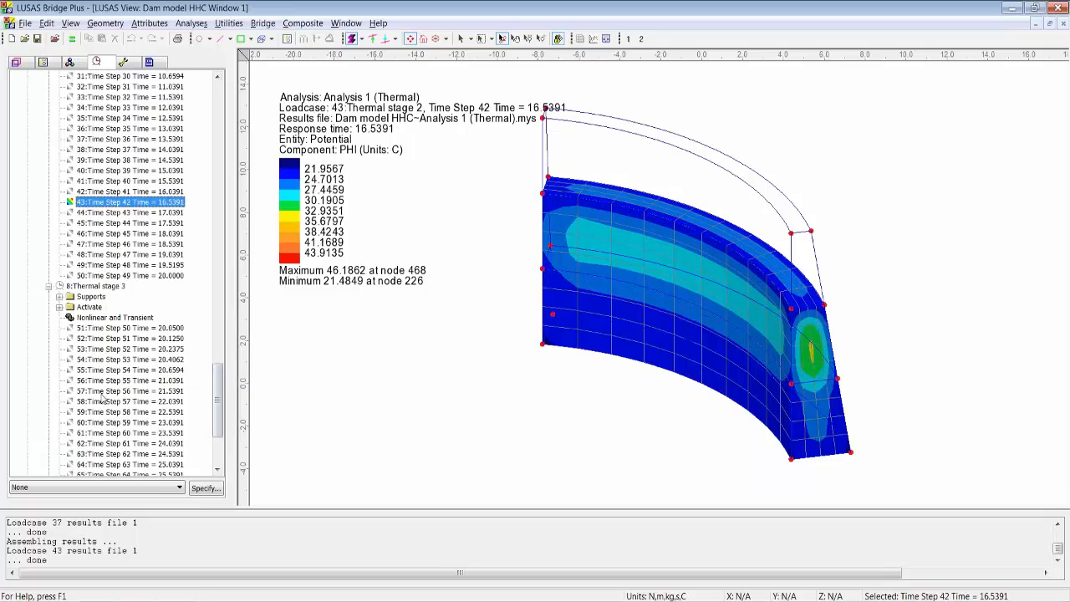
pyautogui.click(105, 401)
pyautogui.rightClick(110, 402)
pyautogui.click(154, 413)
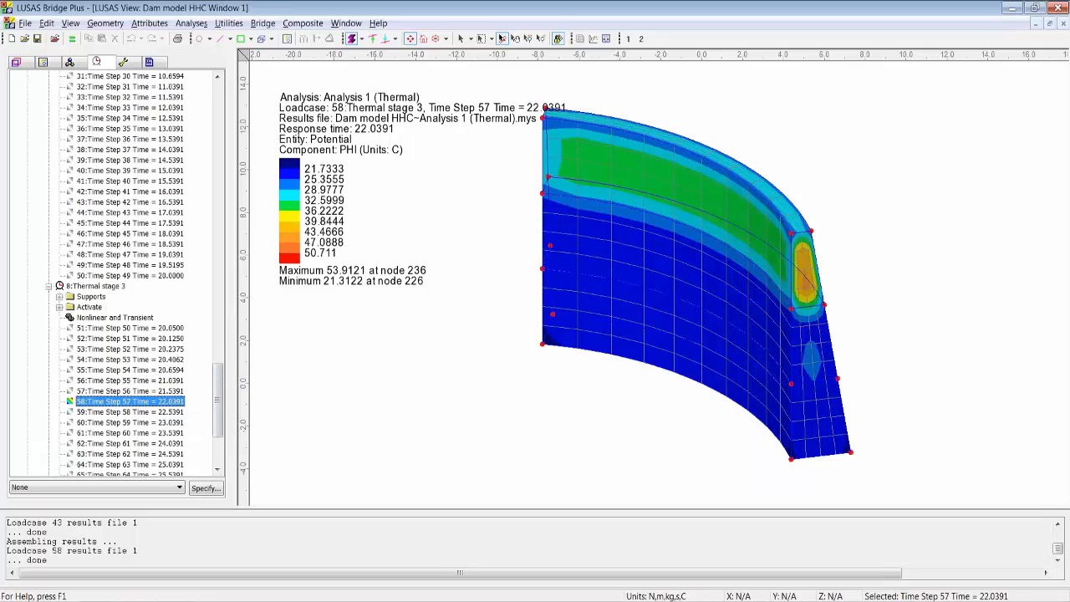
pyautogui.moveTo(218, 394); pyautogui.dragTo(217, 420)
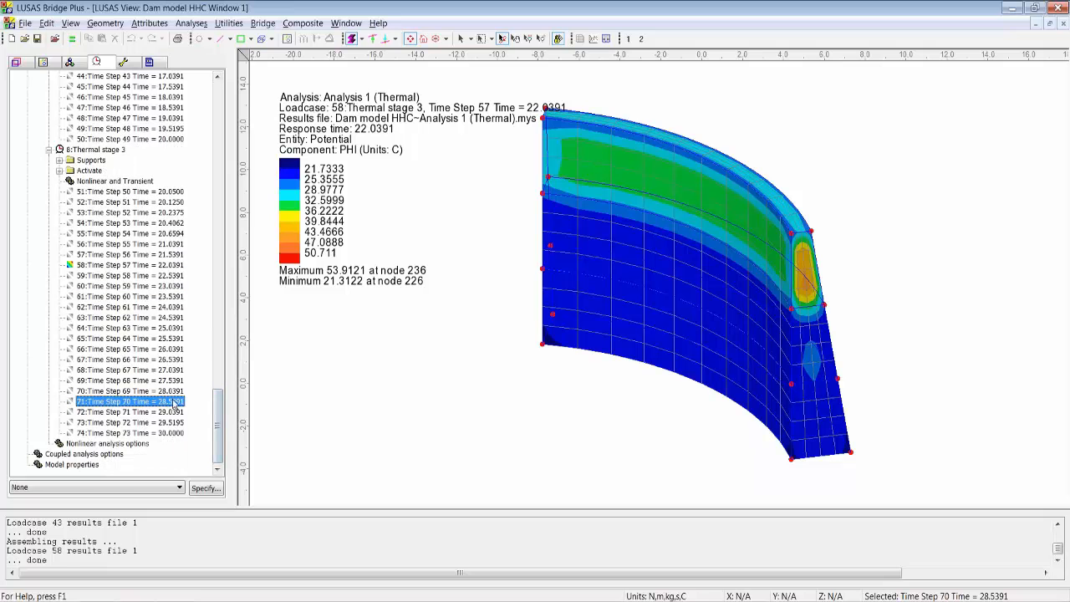
pyautogui.rightClick(172, 400)
pyautogui.click(211, 407)
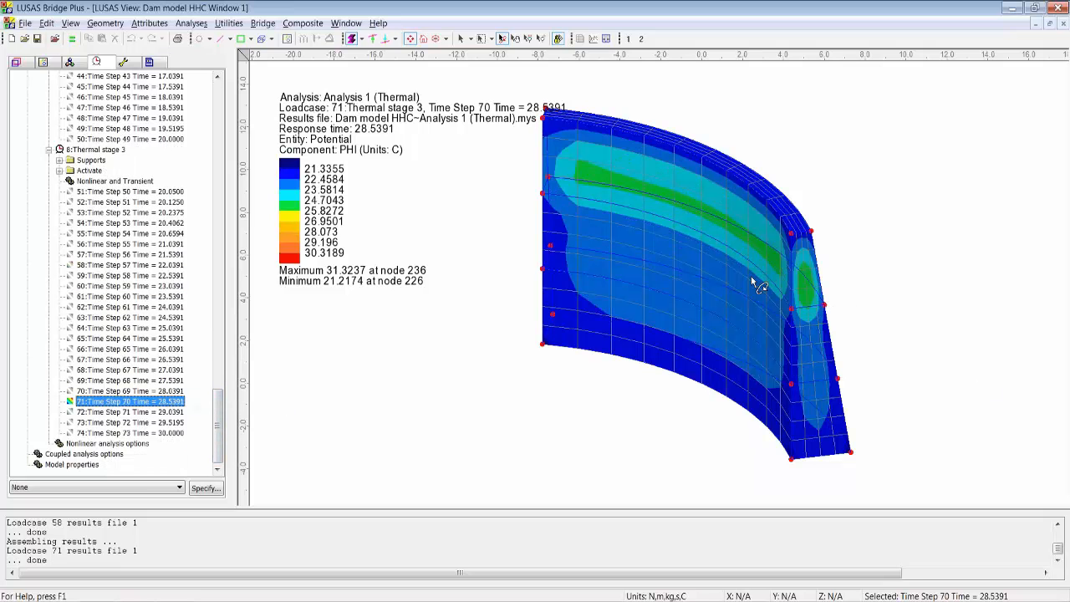
# - Set Time Step 63 of structural stage 3 active and display its Stress - Solids contours for component SE
pyautogui.moveTo(224, 424); pyautogui.dragTo(226, 236)
pyautogui.doubleClick(129, 296)
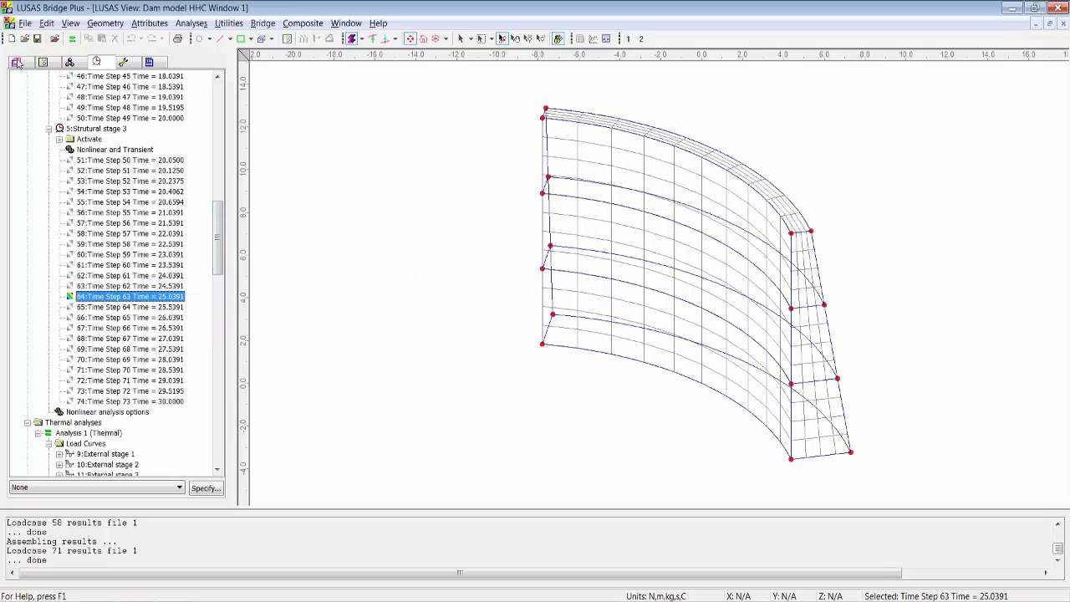
pyautogui.click(16, 62)
pyautogui.click(81, 112)
pyautogui.doubleClick(81, 111)
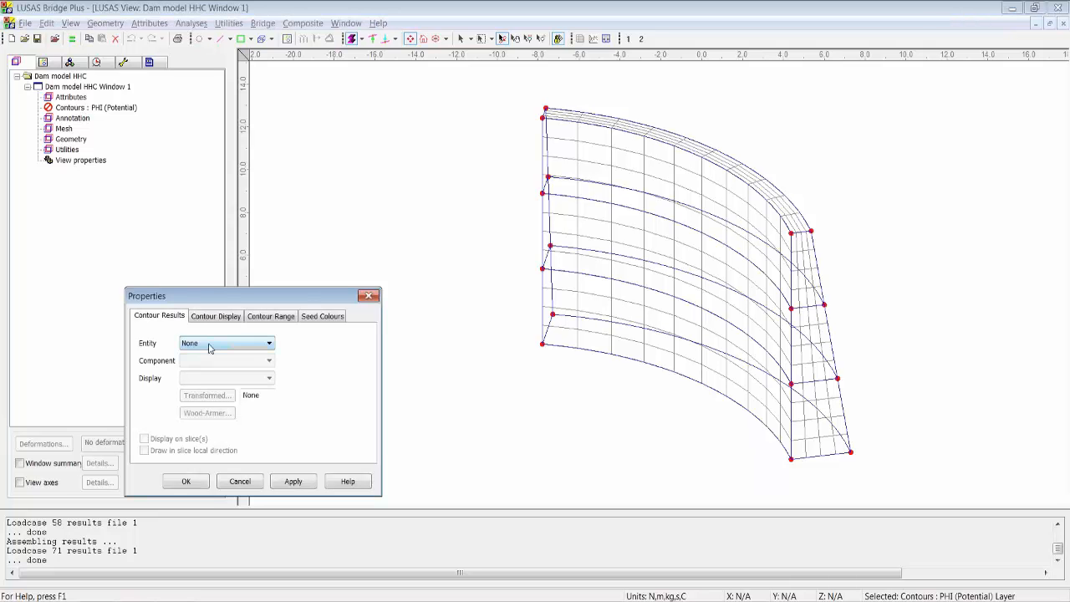
pyautogui.click(210, 344)
pyautogui.click(211, 376)
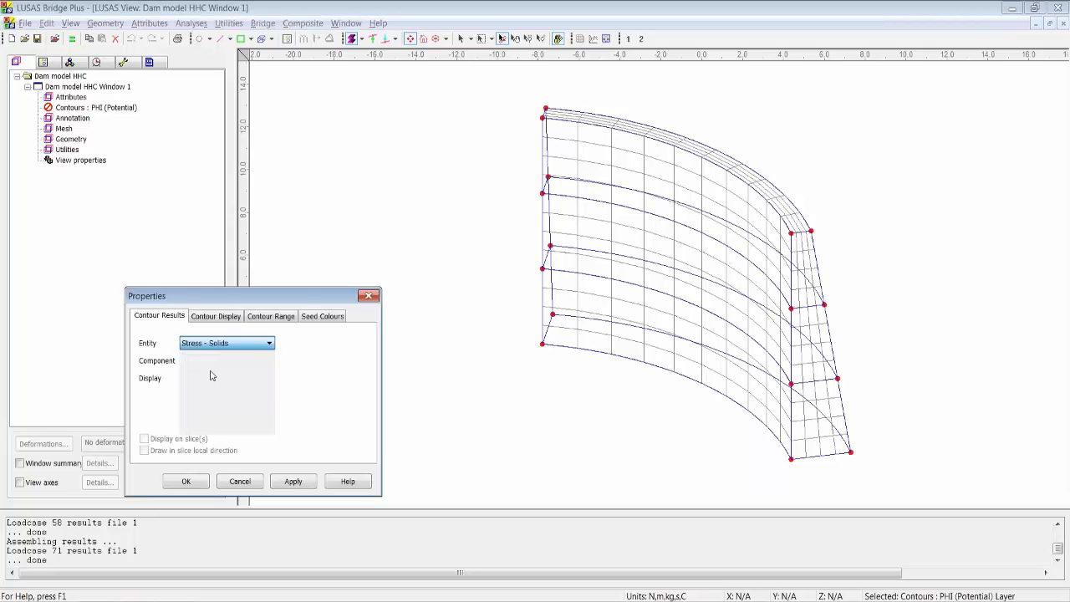
pyautogui.click(186, 482)
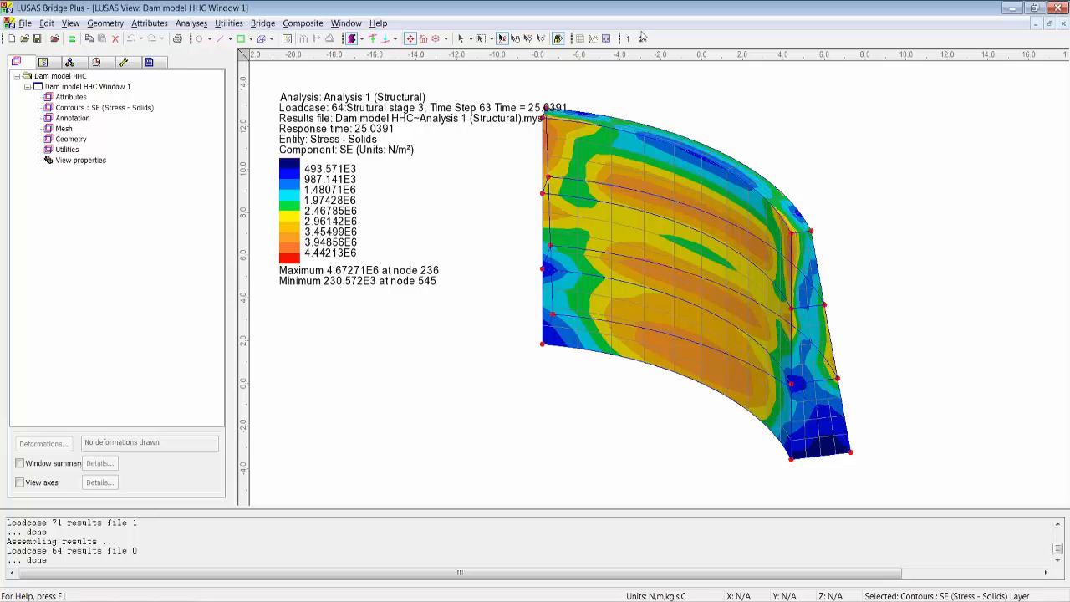
pyautogui.click(800, 358)
pyautogui.moveTo(800, 357); pyautogui.dragTo(824, 310)
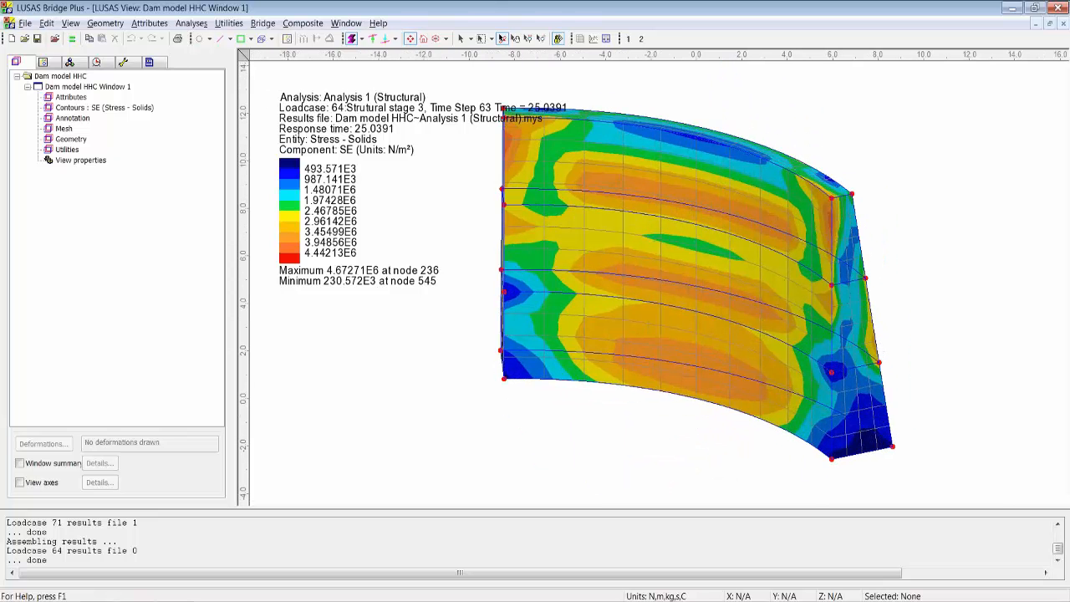